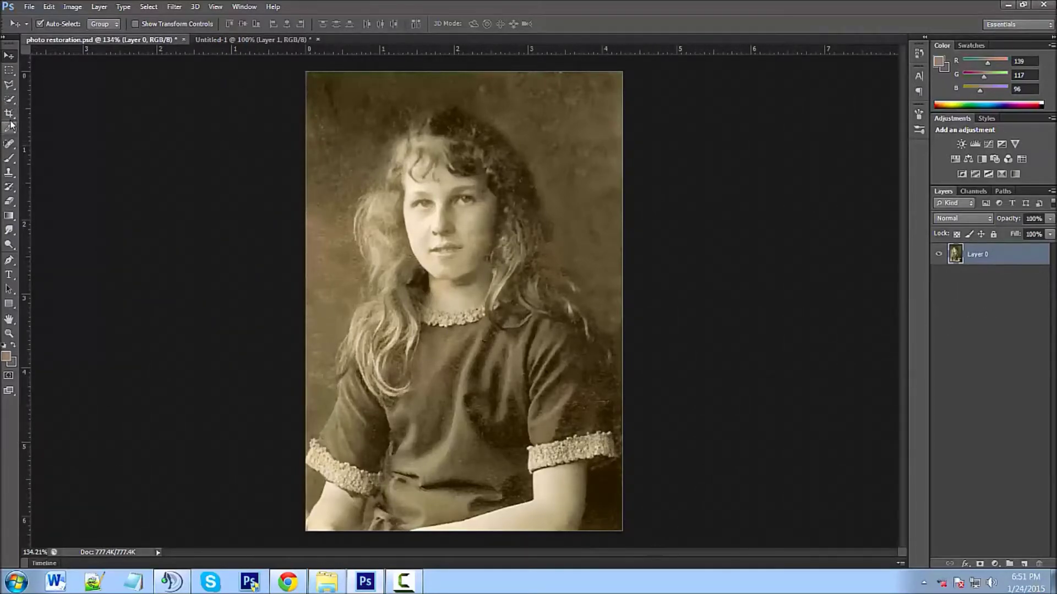
Step: Select the background on the left side of the photo with the Quick Selection tool, down to the sleeve cuff
left_click(9, 100)
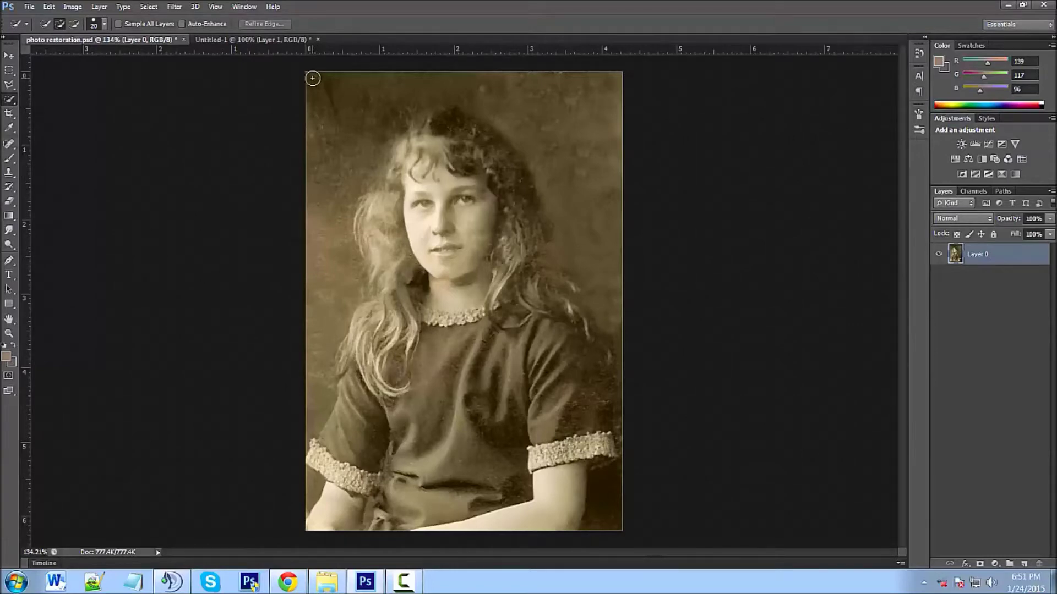
mouse_move(317, 201)
left_mouse_down()
mouse_move(337, 273)
mouse_move(323, 309)
left_mouse_up()
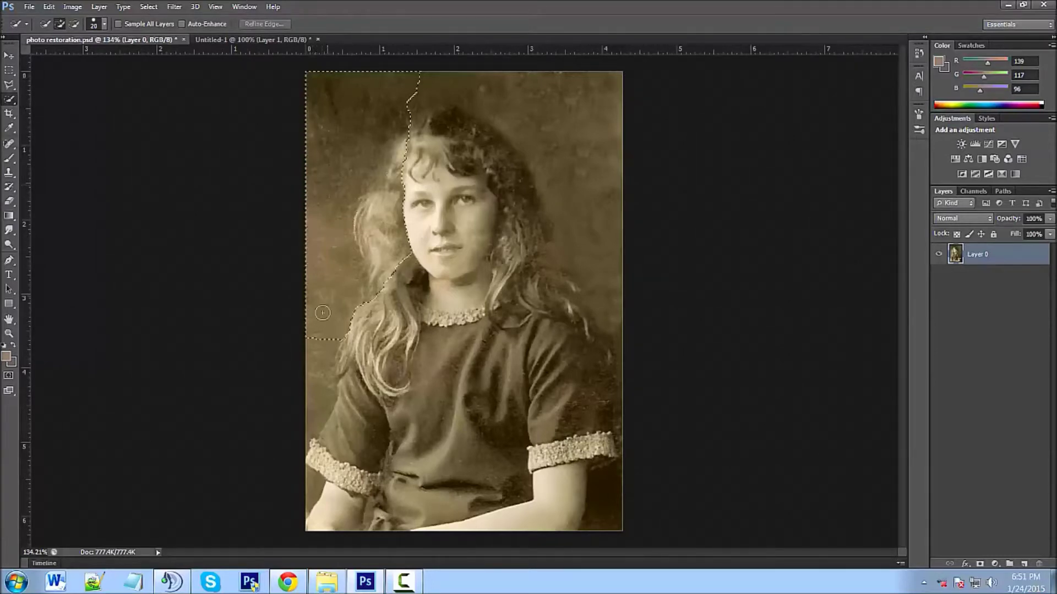
left_click_drag(310, 375, 314, 438)
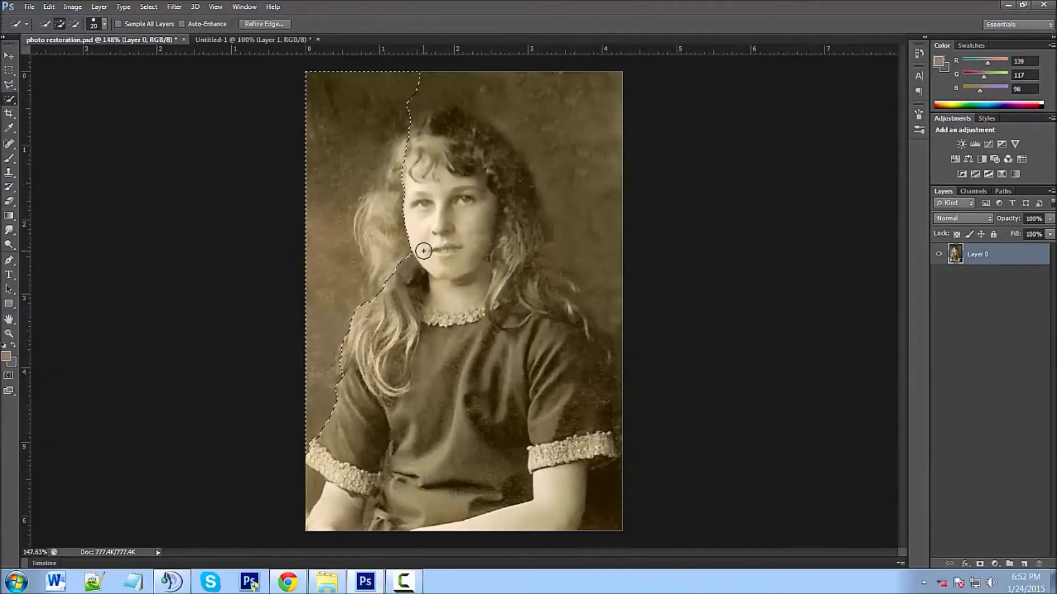
Step: Subtract the girl's hair on the left side of her face from the background selection
scroll(423, 251, "up", 4)
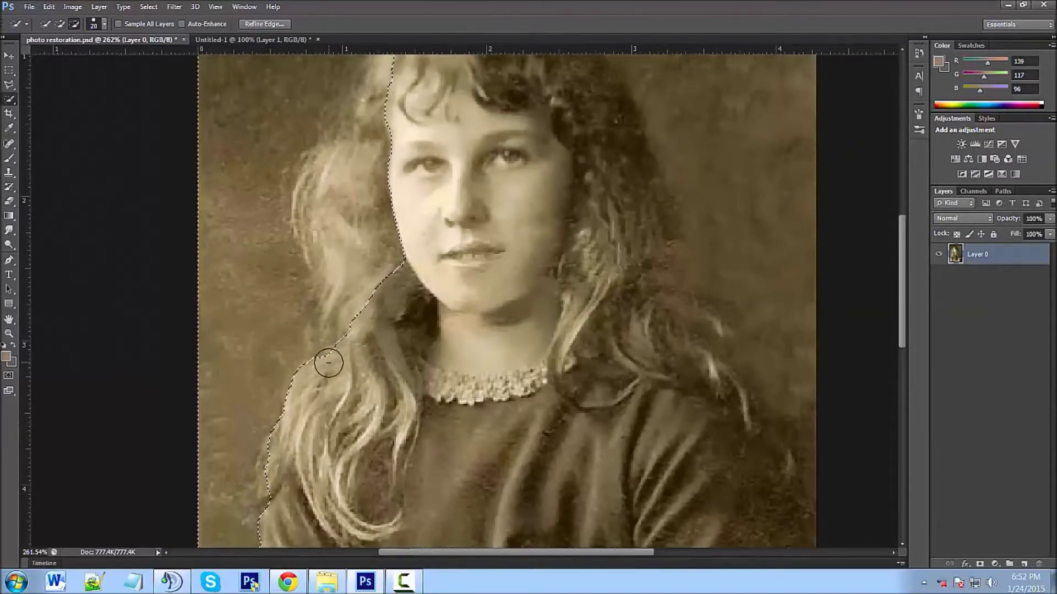
mouse_move(312, 206)
left_mouse_down()
mouse_move(316, 183)
mouse_move(343, 166)
left_mouse_up()
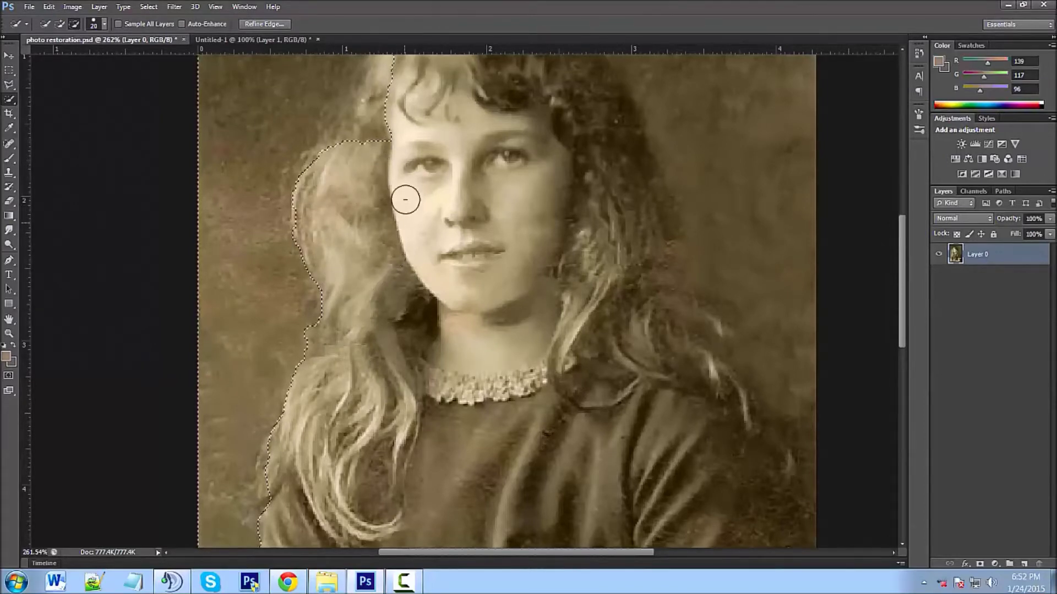
scroll(418, 187, "down", 1)
scroll(417, 187, "up", 1)
mouse_move(474, 137)
left_mouse_down()
mouse_move(466, 220)
mouse_move(352, 253)
mouse_move(338, 315)
mouse_move(319, 283)
mouse_move(404, 149)
left_mouse_up()
left_click(321, 279, "alt")
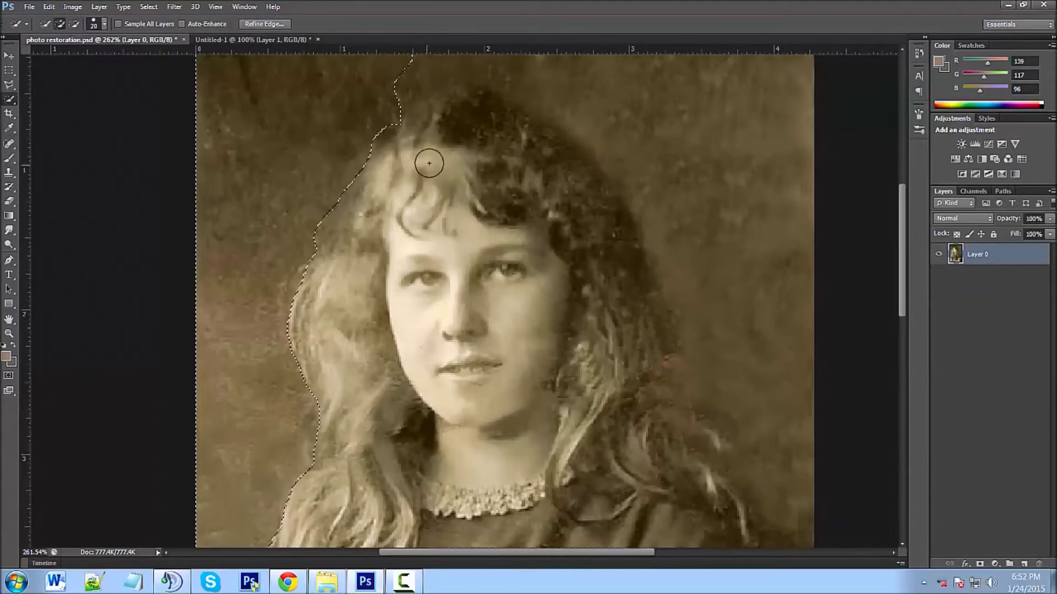
Step: Extend the selection across the background above the head, keeping the crown out and tightening the edge along the upper left hair
scroll(432, 213, "up", 5)
mouse_move(372, 206)
left_mouse_down()
mouse_move(502, 184)
mouse_move(726, 203)
mouse_move(745, 219)
left_mouse_up()
mouse_move(396, 282)
left_mouse_down()
mouse_move(429, 242)
mouse_move(402, 248)
mouse_move(562, 306)
mouse_move(575, 325)
left_mouse_up()
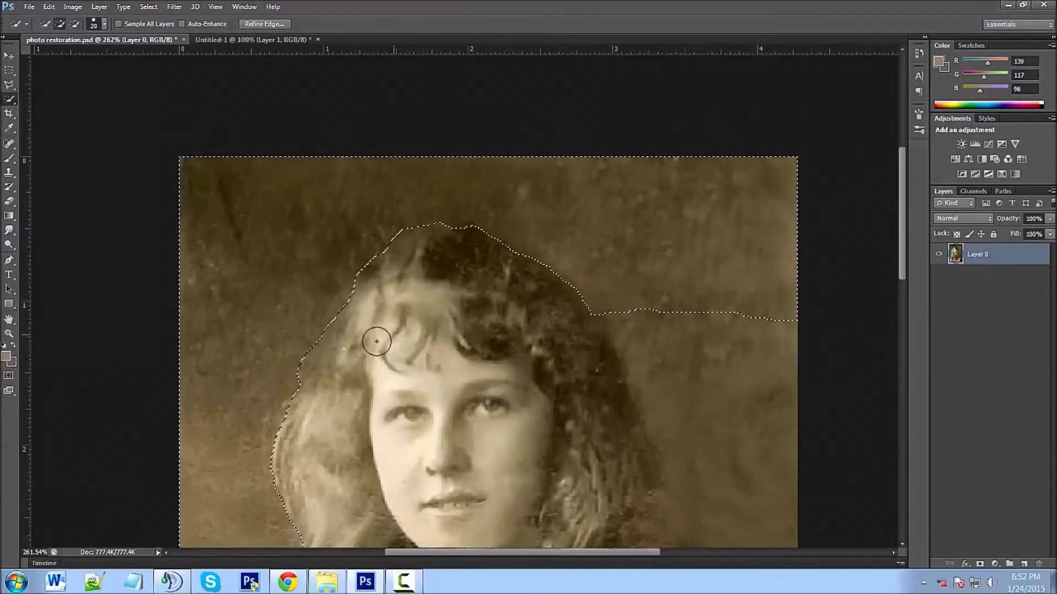
left_click_drag(294, 361, 305, 345)
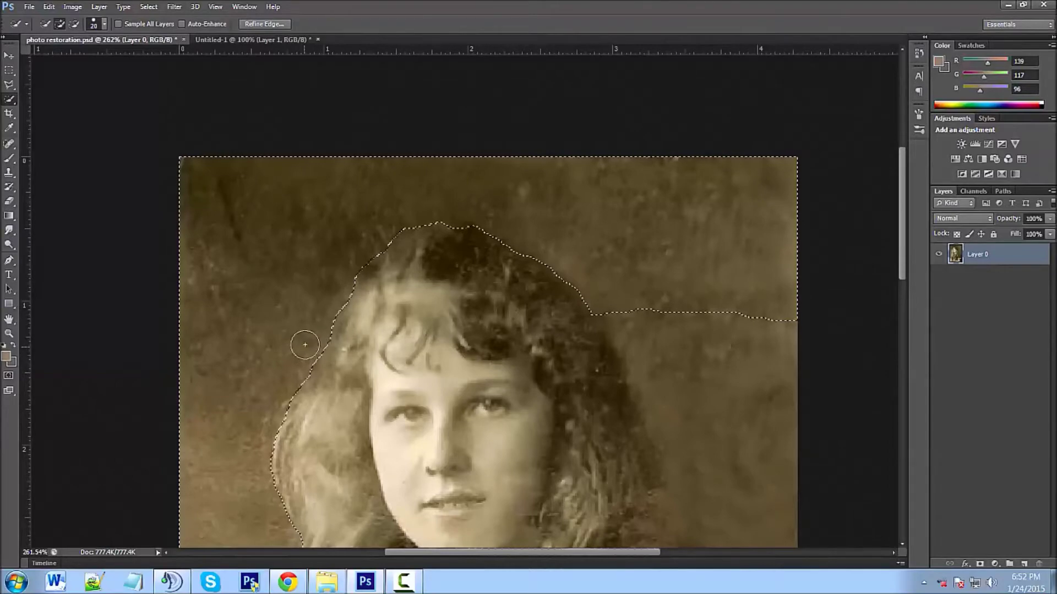
Step: Add the background on the right of the head to the selection and correct its edge along the long right-hand hair
key("space")
left_click_drag(743, 389, 665, 242)
key("space")
mouse_move(430, 264)
left_mouse_down()
mouse_move(449, 251)
mouse_move(421, 267)
left_mouse_up()
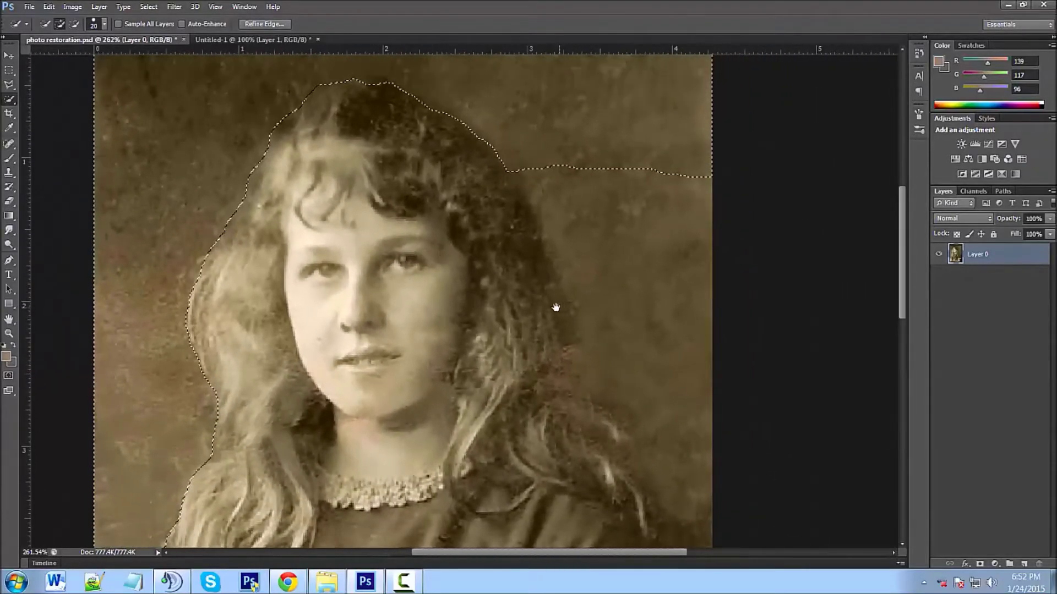
left_click_drag(512, 307, 455, 294)
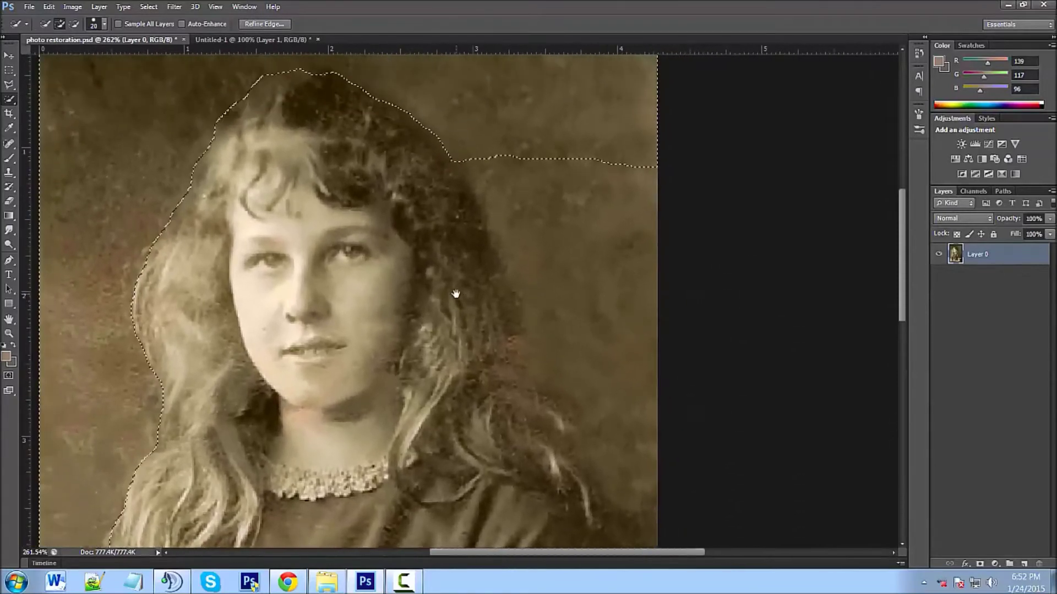
mouse_move(611, 156)
left_mouse_down()
mouse_move(630, 236)
mouse_move(633, 498)
left_mouse_up()
key("alt")
left_click_drag(493, 339, 546, 459)
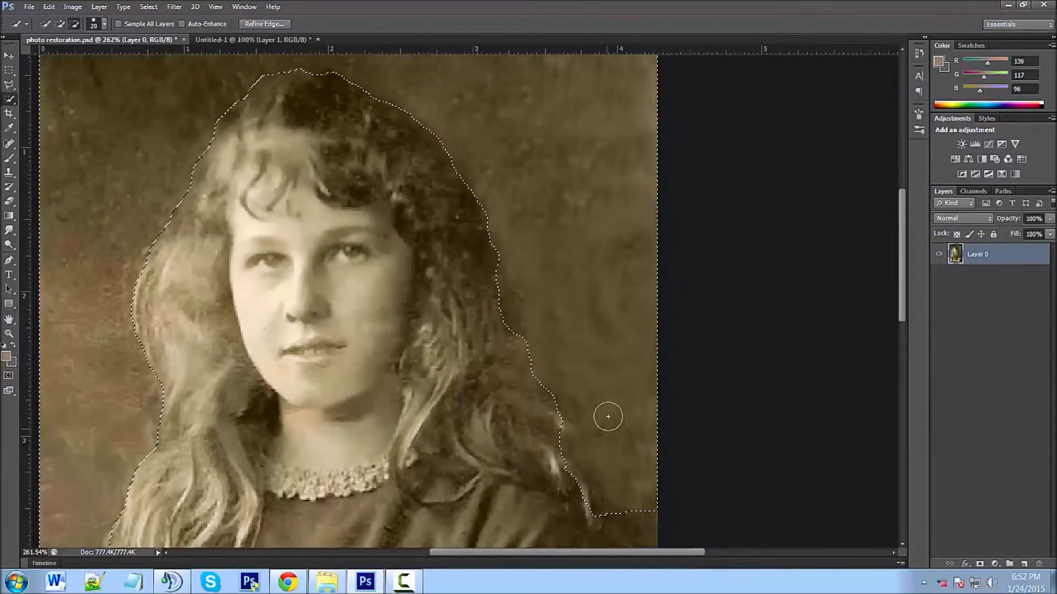
left_click_drag(551, 392, 557, 413)
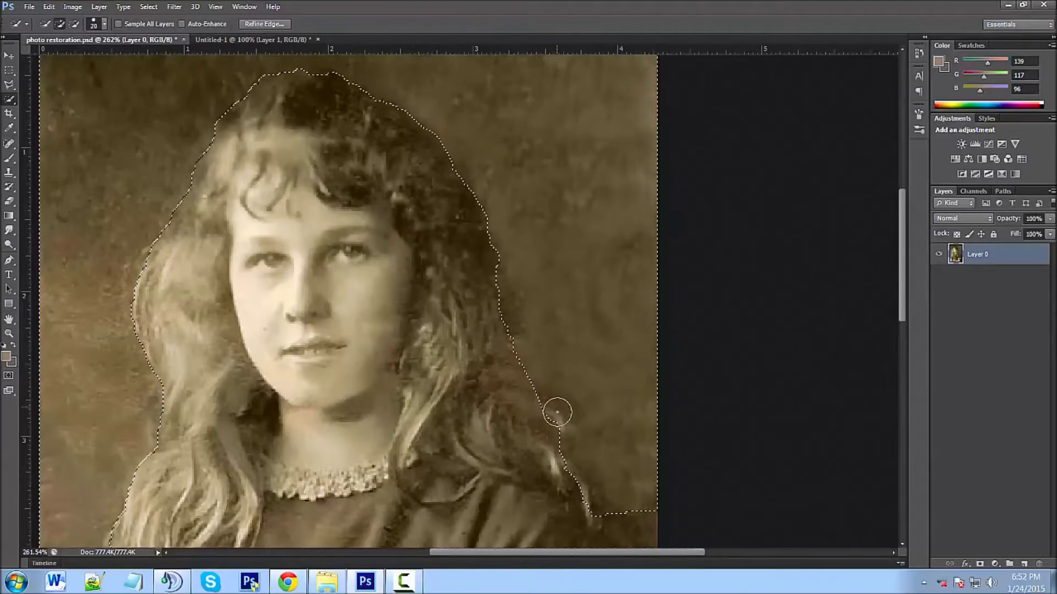
mouse_move(545, 422)
left_mouse_down()
mouse_move(531, 429)
mouse_move(554, 420)
mouse_move(547, 415)
left_mouse_up()
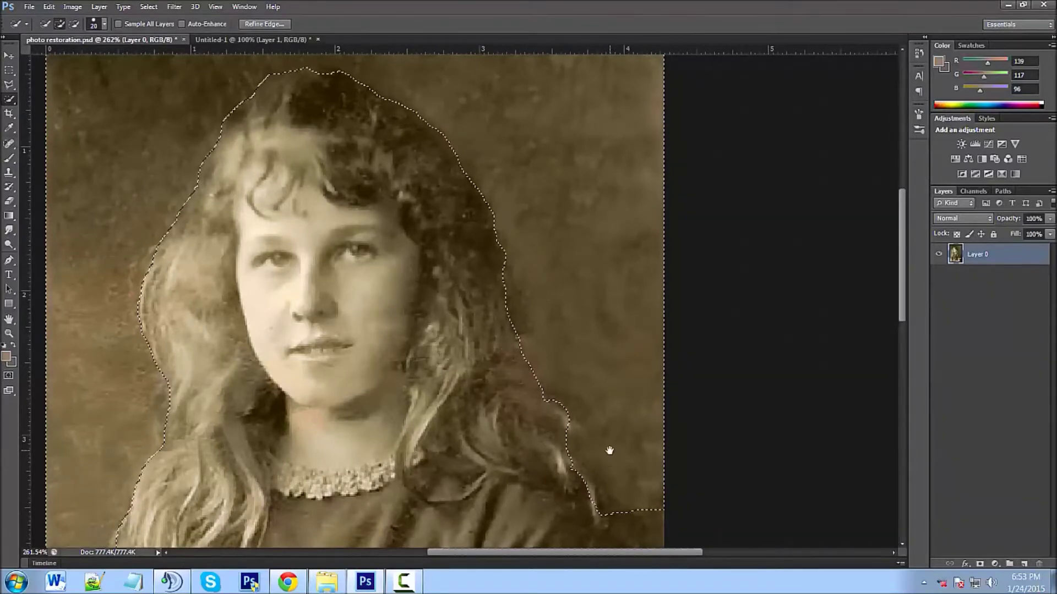
Step: Extend the selection down the right background beside the sleeve to the bottom corner, leaving out the arm and the lace cuff
left_click_drag(609, 446, 566, 271)
left_click_drag(606, 310, 611, 479)
mouse_move(494, 270)
left_mouse_down()
mouse_move(506, 251)
mouse_move(524, 288)
mouse_move(561, 316)
mouse_move(568, 434)
mouse_move(524, 378)
mouse_move(514, 236)
mouse_move(490, 208)
left_mouse_up()
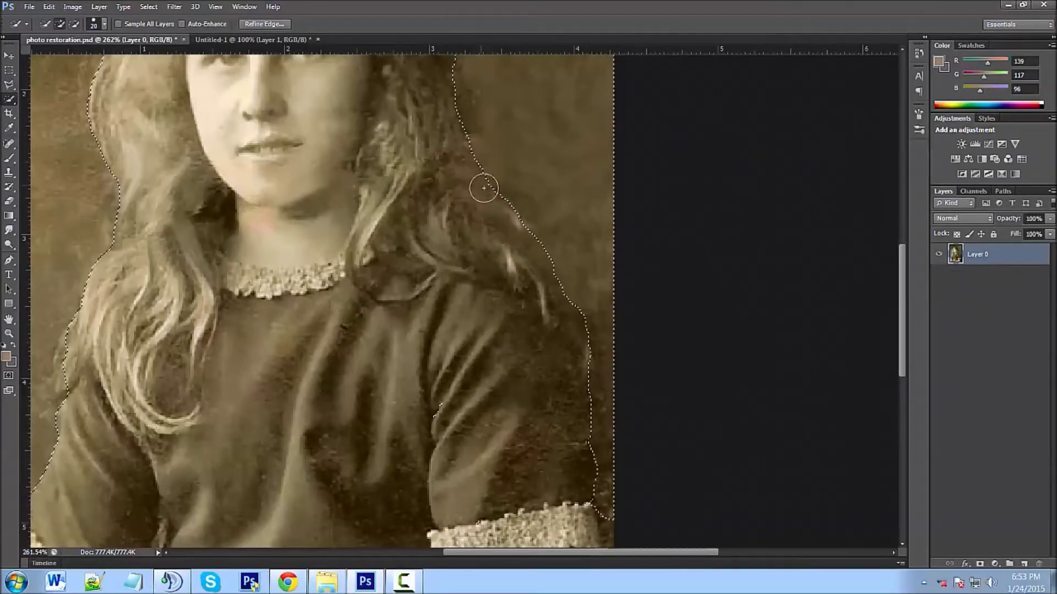
mouse_move(451, 411)
left_mouse_down()
mouse_move(427, 423)
mouse_move(485, 366)
mouse_move(498, 328)
left_mouse_up()
left_click_drag(556, 374, 479, 248)
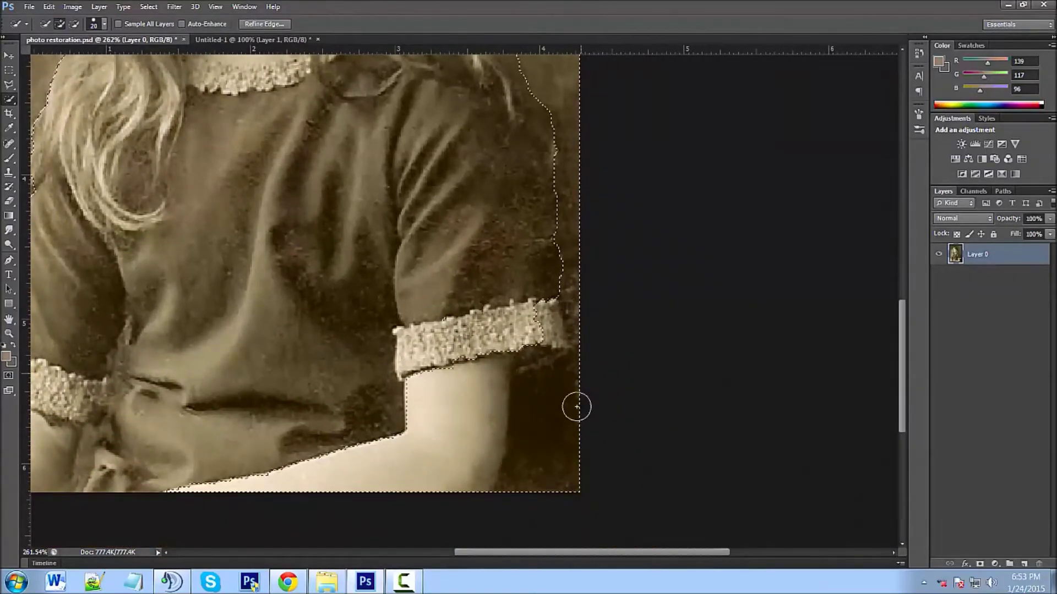
mouse_move(366, 466)
left_mouse_down()
mouse_move(404, 457)
mouse_move(427, 414)
left_mouse_up()
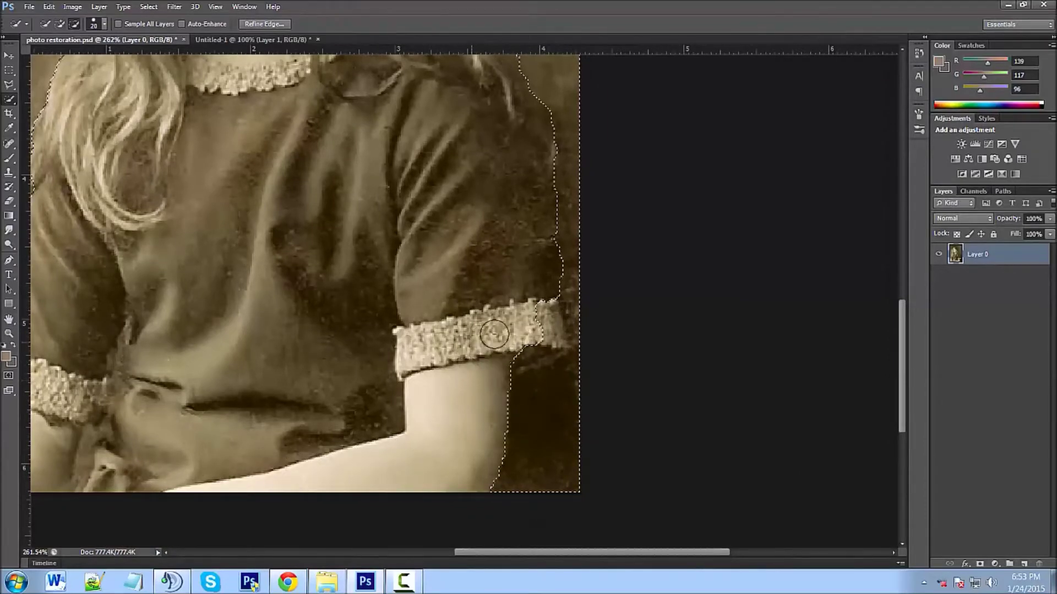
left_click(524, 389)
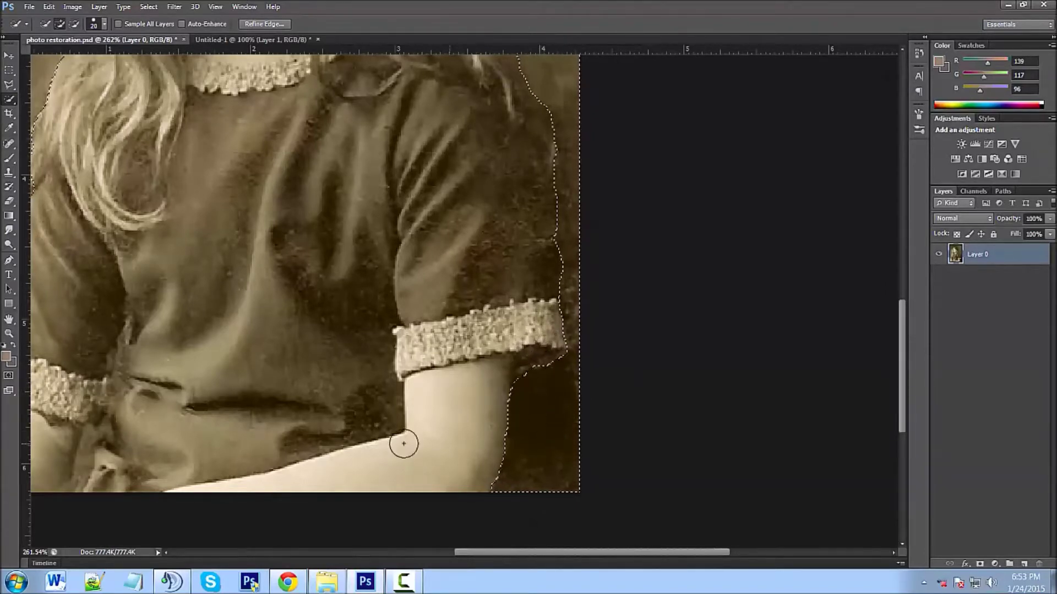
Step: Add the gap between the left forearm and the dress and the background beneath the left cuff to the selection
mouse_move(239, 404)
left_mouse_down()
mouse_move(370, 351)
mouse_move(513, 366)
left_mouse_up()
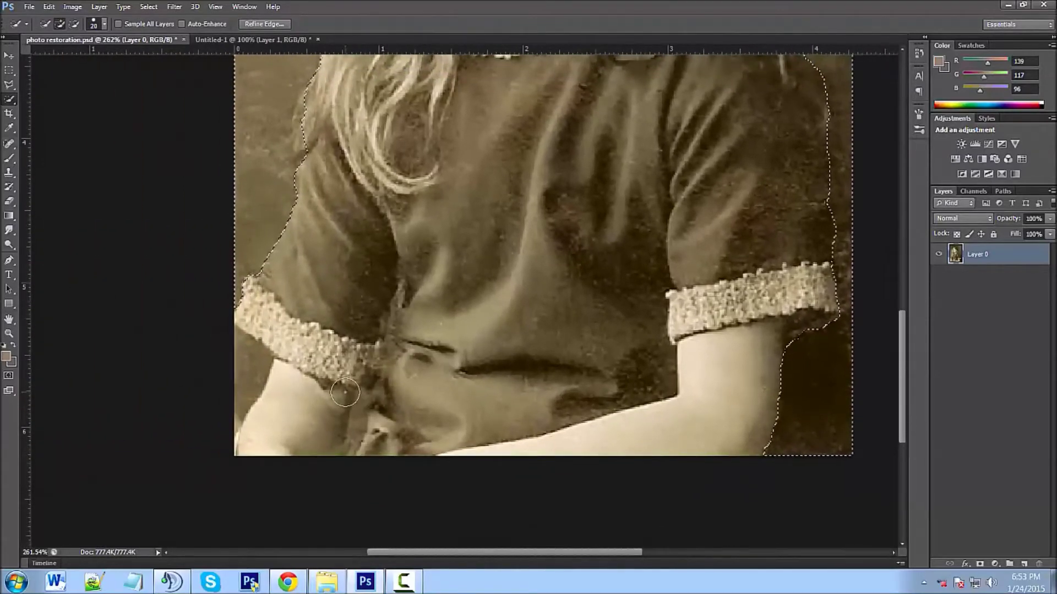
mouse_move(364, 409)
left_mouse_down()
mouse_move(363, 433)
mouse_move(279, 391)
mouse_move(285, 368)
mouse_move(328, 383)
mouse_move(329, 433)
mouse_move(359, 436)
mouse_move(339, 426)
mouse_move(349, 390)
mouse_move(341, 385)
mouse_move(324, 445)
left_mouse_up()
left_click(388, 404, "alt")
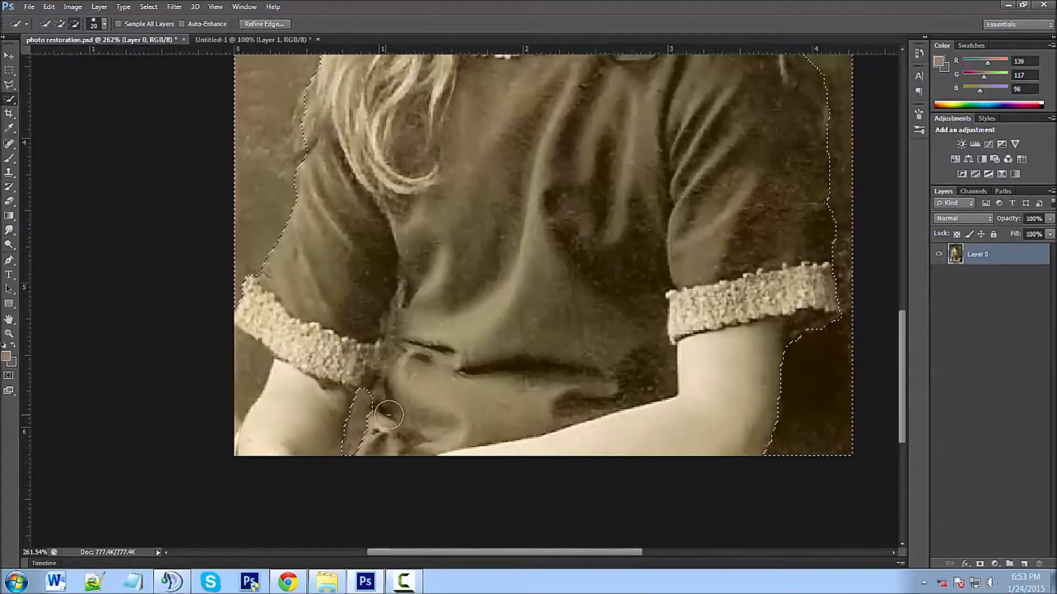
mouse_move(258, 366)
left_mouse_down()
mouse_move(262, 422)
mouse_move(249, 454)
mouse_move(292, 397)
mouse_move(236, 302)
left_mouse_up()
Step: Refine the selection edge on the left, leaving out the dark curl above the sleeve and adding the background beside the neck-level hair
left_click_drag(363, 202, 441, 352)
left_click_drag(368, 288, 456, 307)
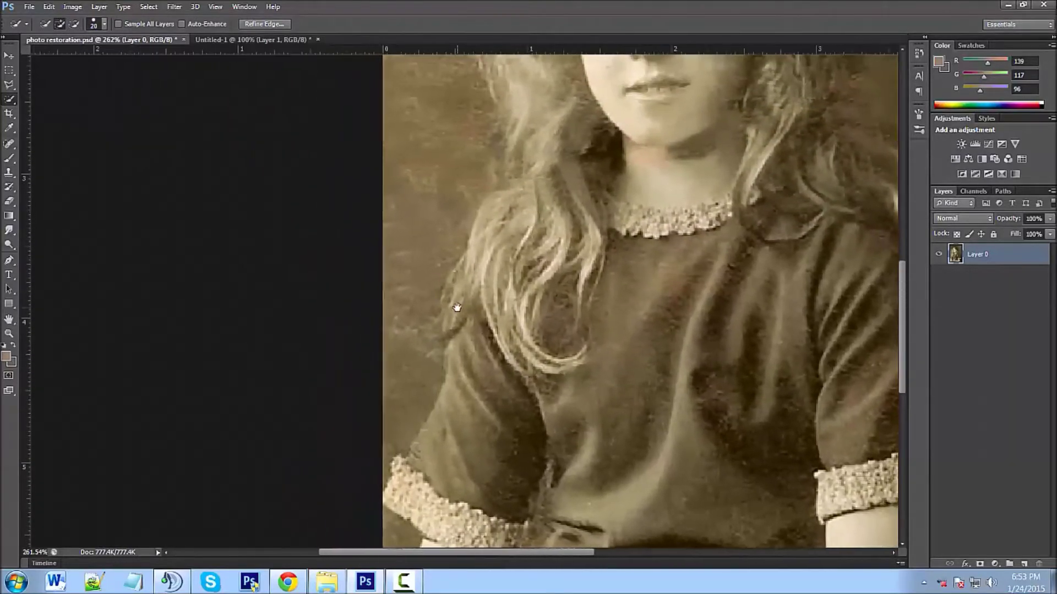
left_click(462, 317)
left_click_drag(478, 343, 456, 311)
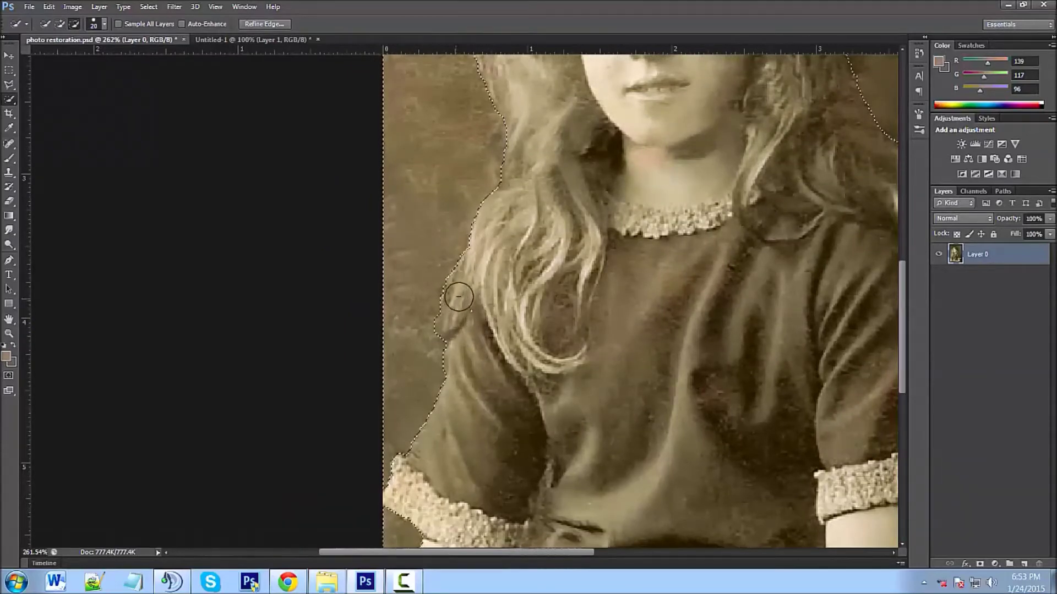
left_click_drag(531, 198, 479, 355)
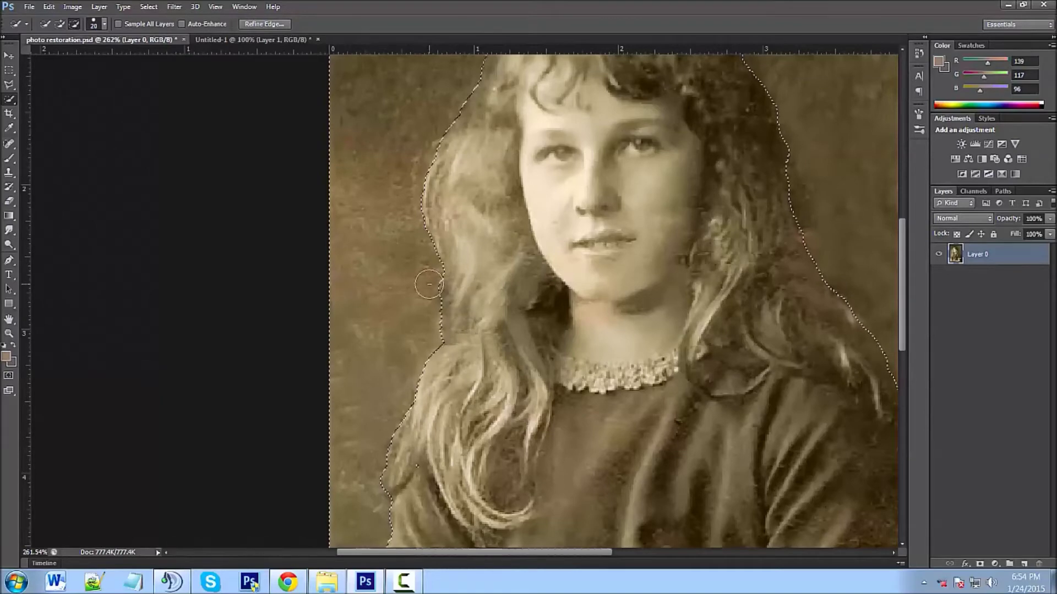
key("alt")
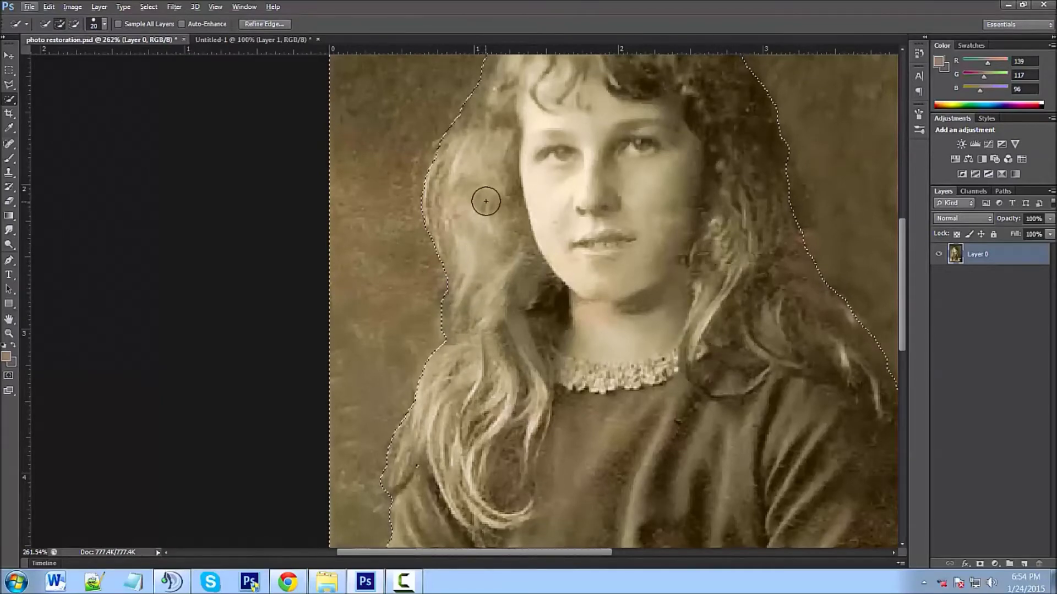
left_click(432, 314)
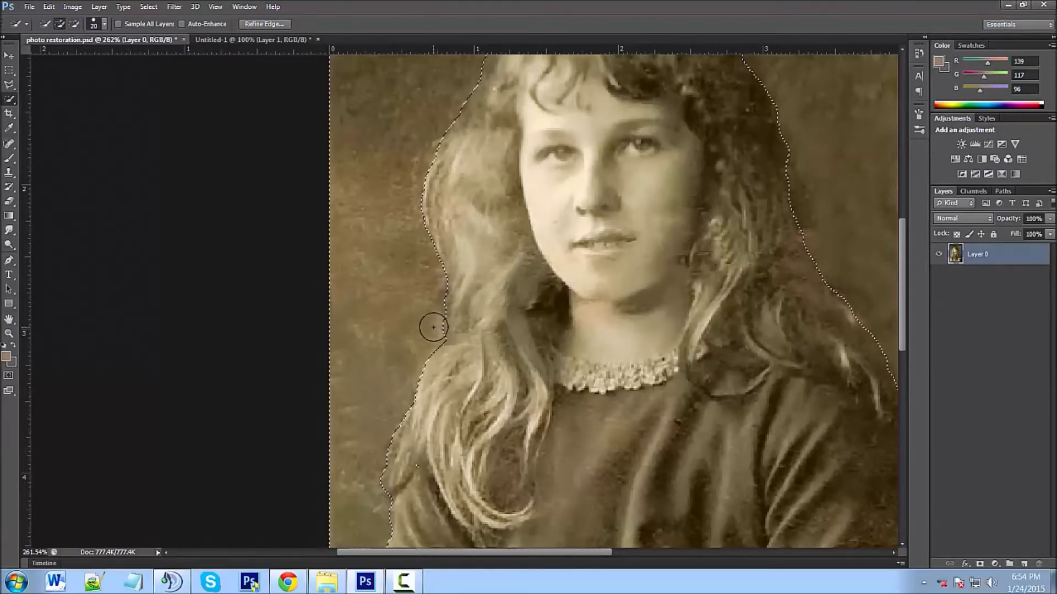
Step: Check the whole outline and subtract the stray selected patch where the hair meets the left sleeve
mouse_move(485, 172)
left_mouse_down()
mouse_move(455, 315)
mouse_move(405, 302)
left_mouse_up()
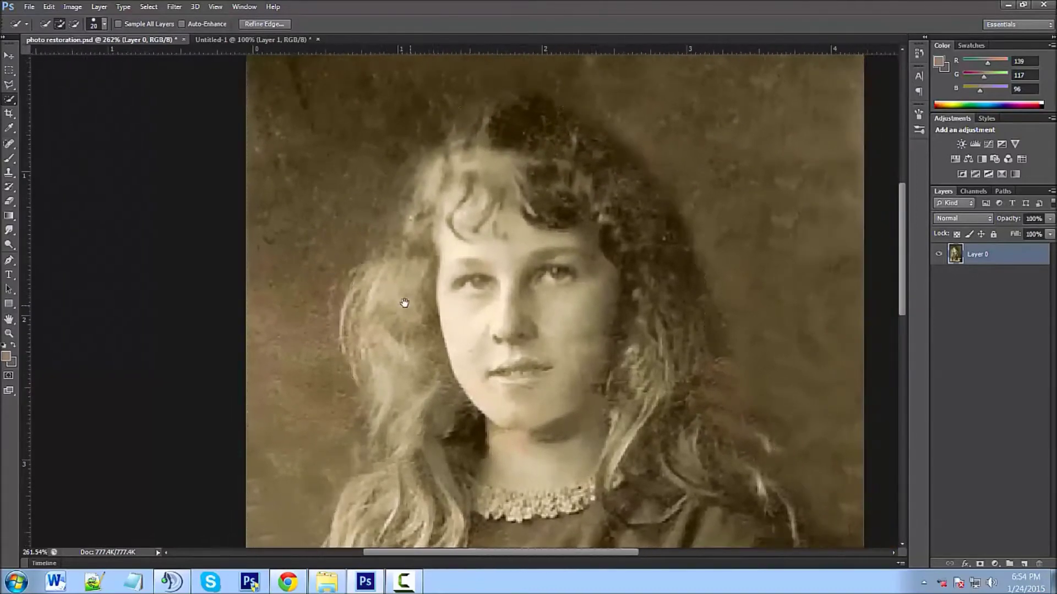
left_click_drag(608, 349, 472, 200)
left_click_drag(526, 314, 538, 134)
left_click_drag(536, 295, 573, 183)
scroll(454, 265, "down", 8)
scroll(432, 282, "up", 1)
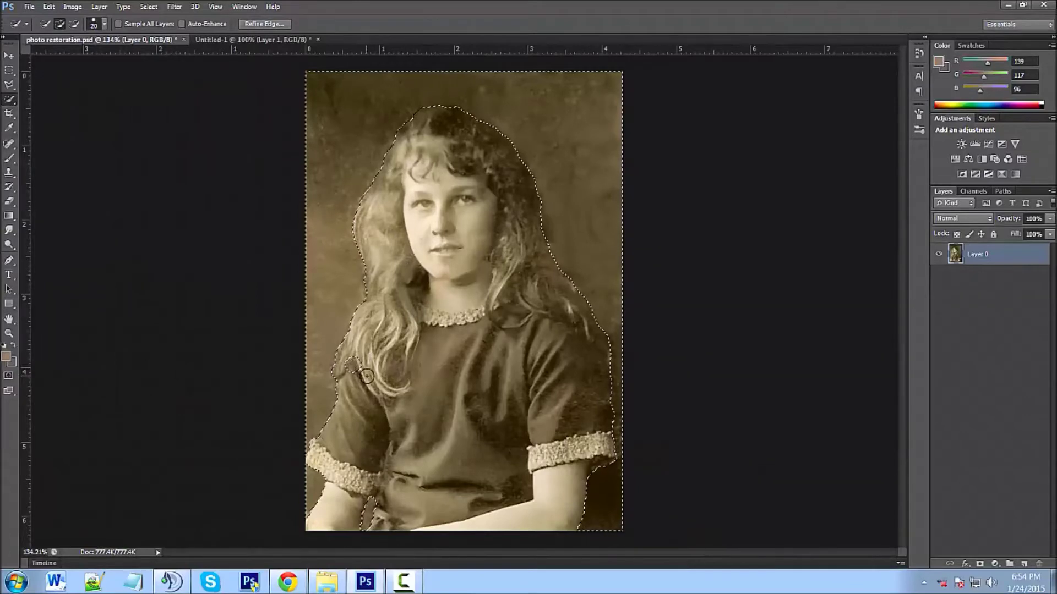
key("alt")
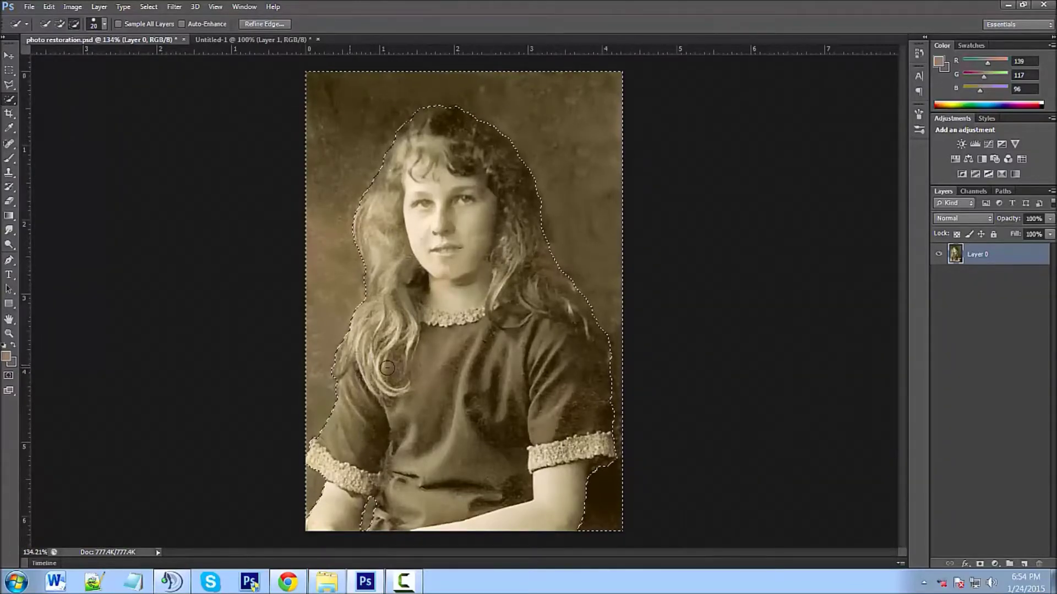
Step: Refine the edge of the background selection with Smart Radius enabled and a radius of 0.7 px
left_click(265, 24)
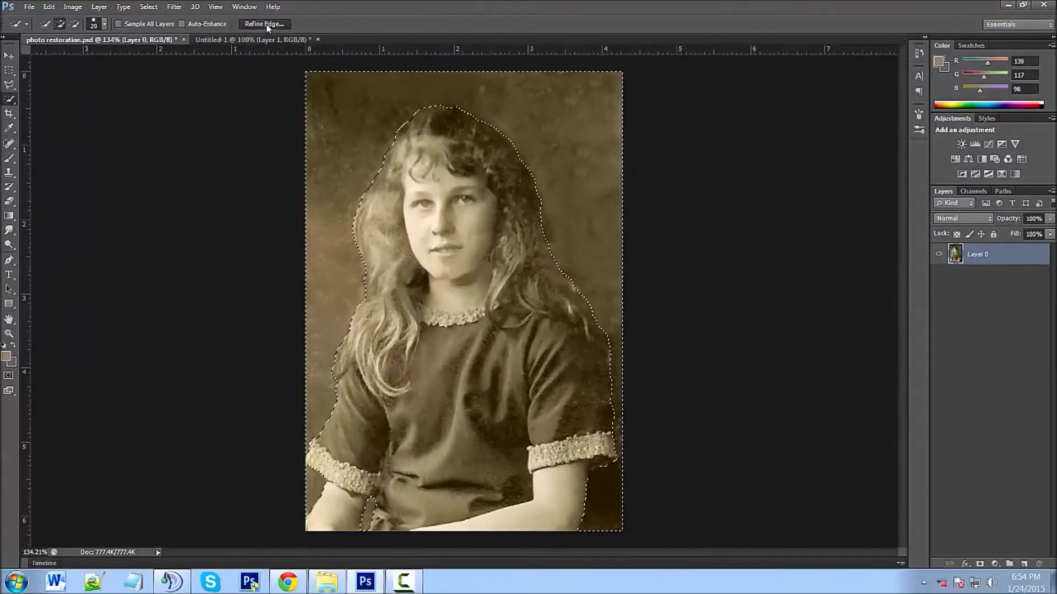
left_click_drag(869, 77, 788, 102)
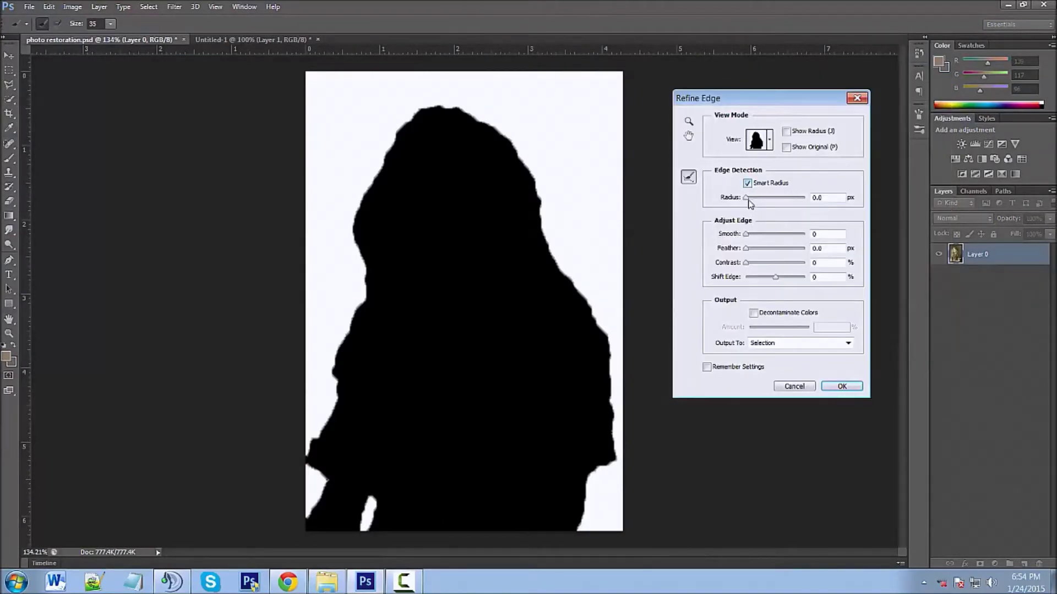
left_click_drag(748, 202, 749, 202)
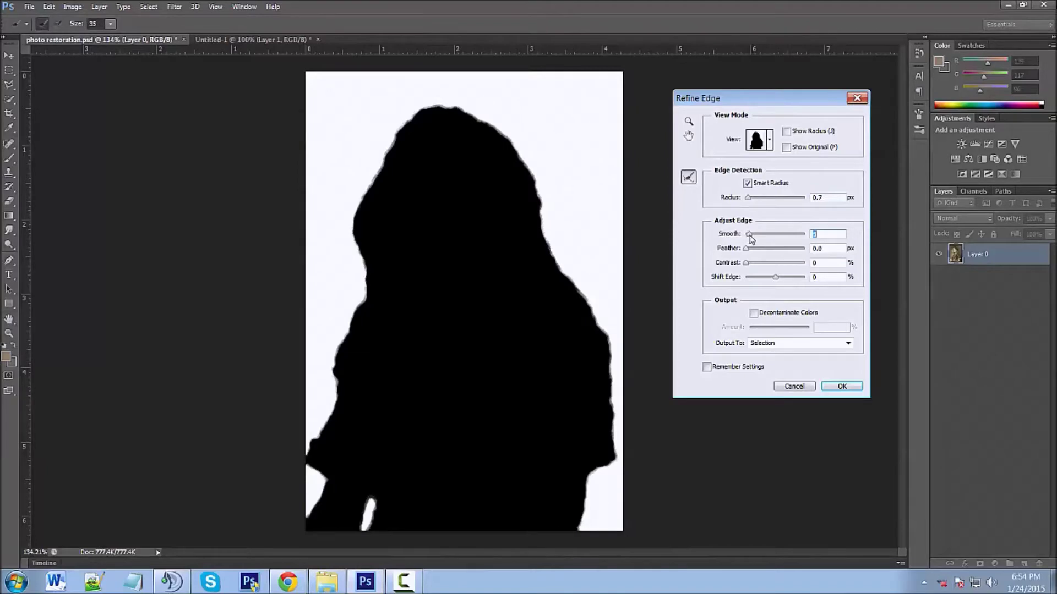
left_click(850, 388)
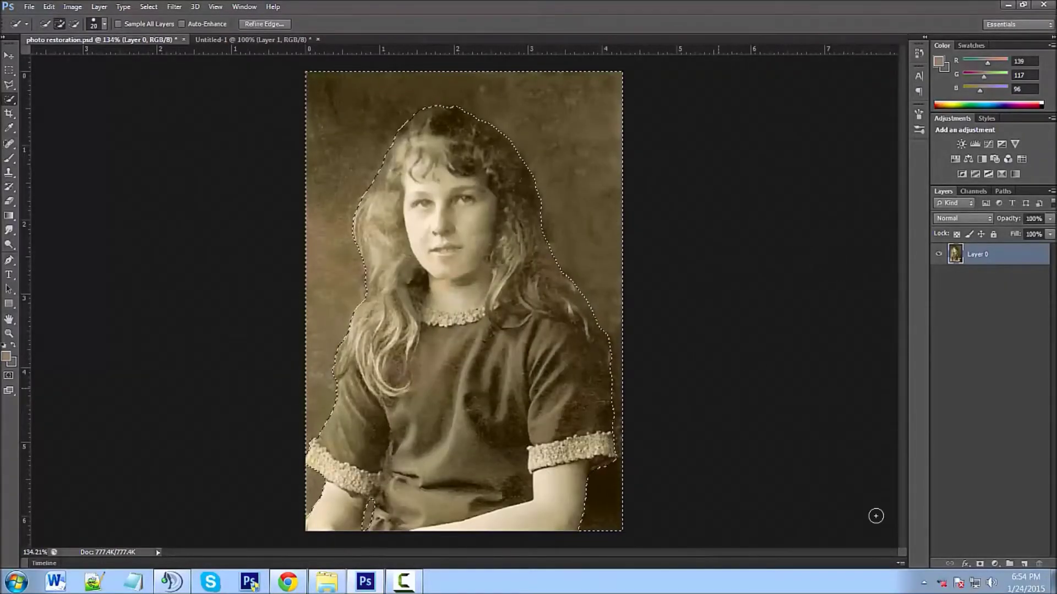
Step: Add a Solid Color fill layer in brown #8b7560 over the selected background
left_click(995, 564)
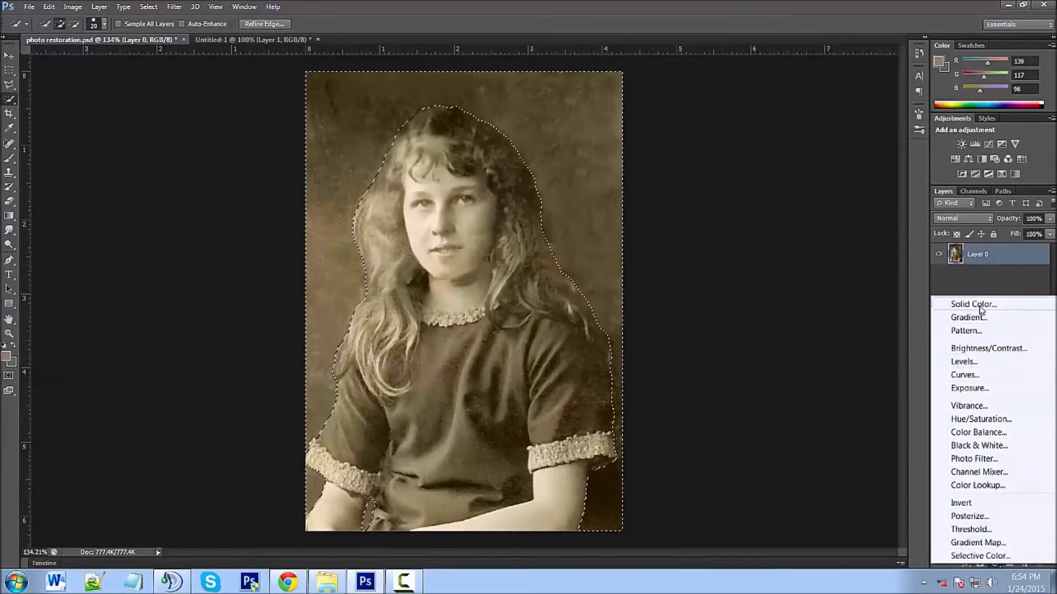
left_click(1016, 306)
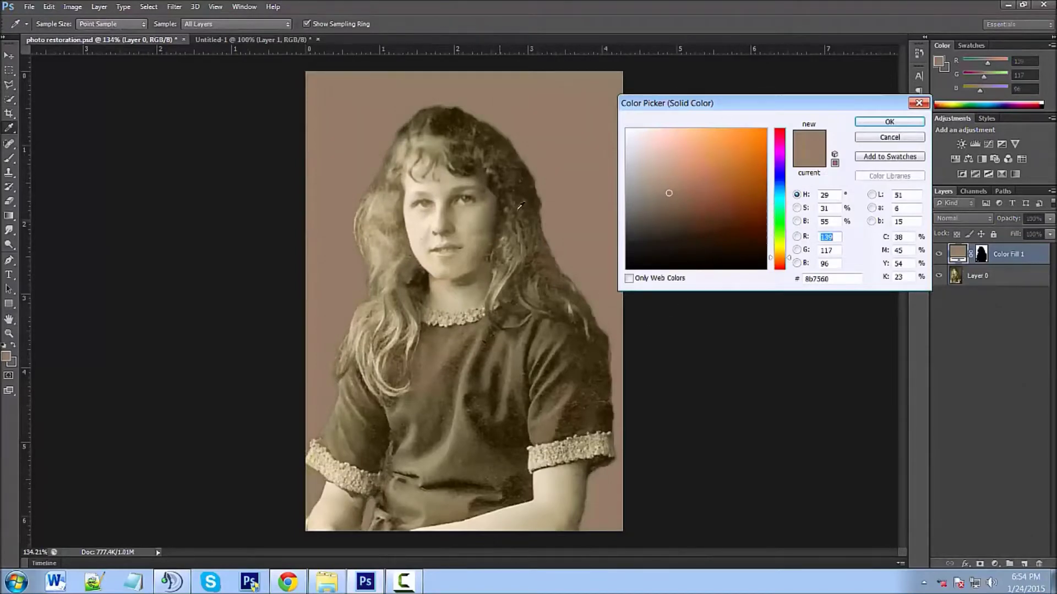
left_click(890, 122)
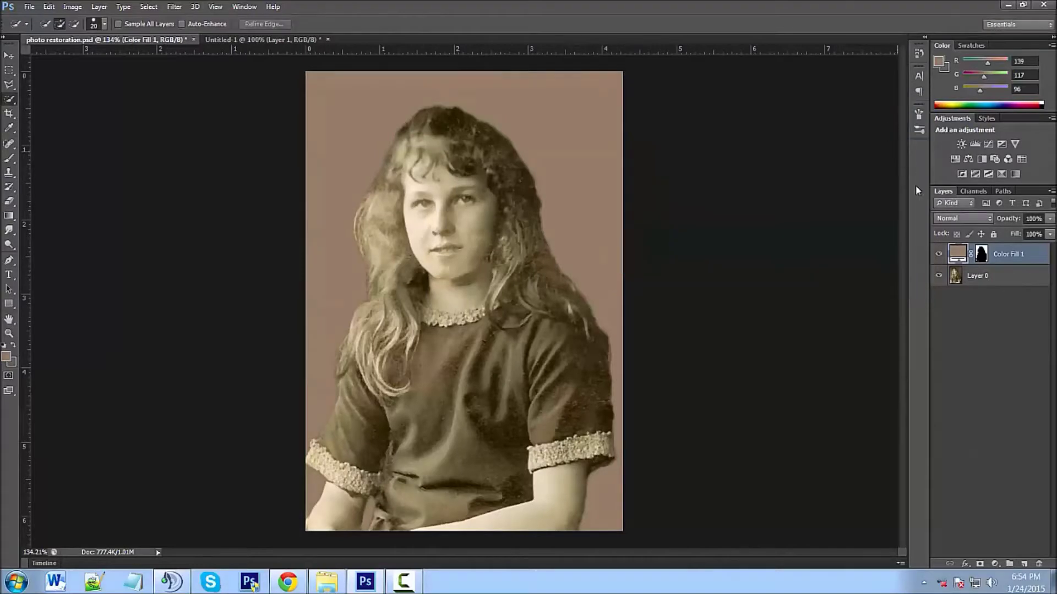
Step: Try the Overlay and Color blend modes on the background fill layer and settle on Overlay
left_click(947, 217)
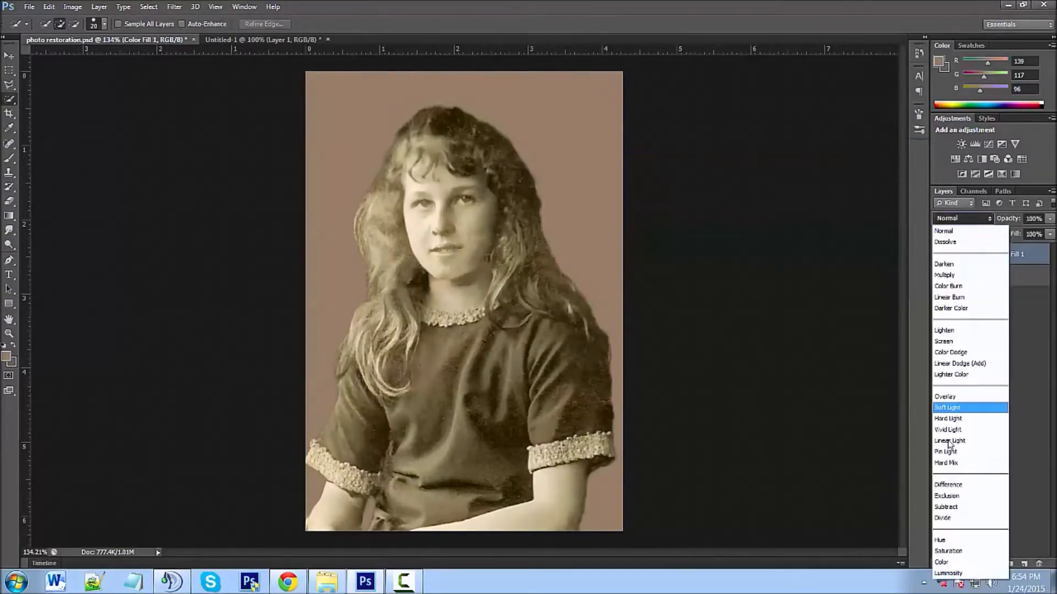
left_click(957, 397)
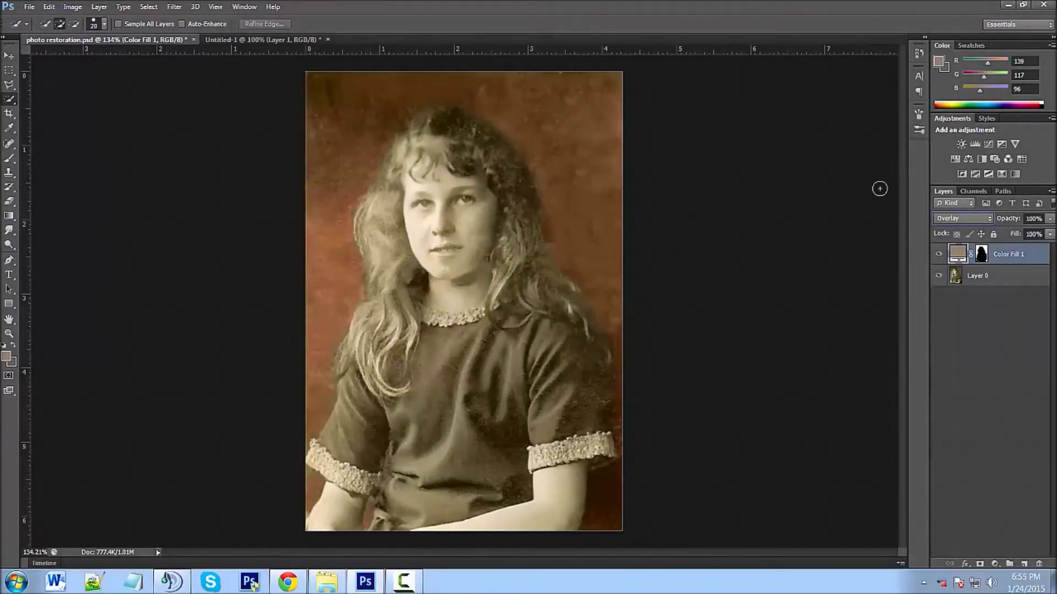
left_click(962, 220)
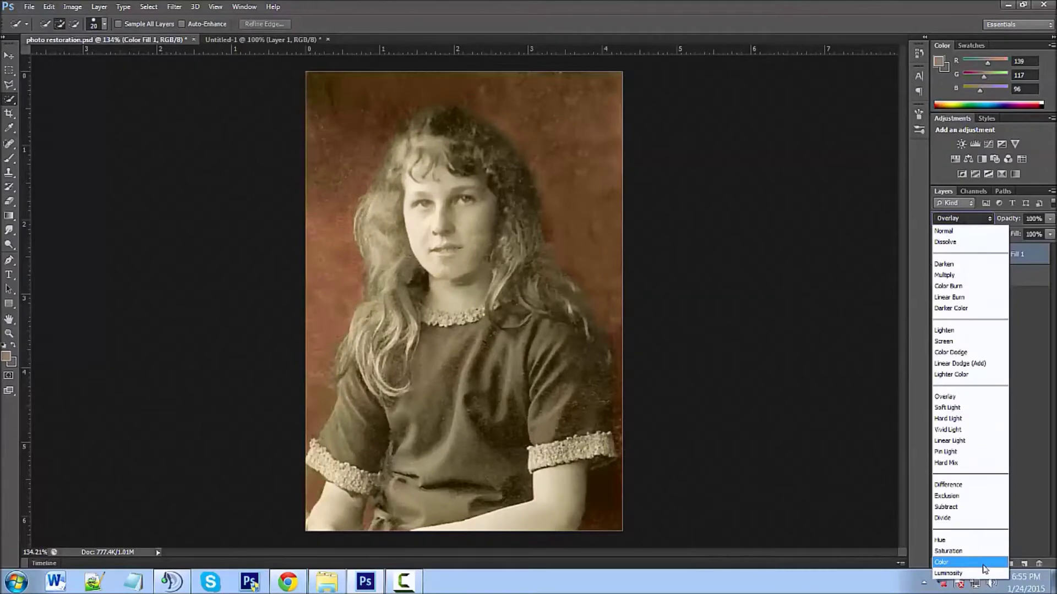
left_click(985, 569)
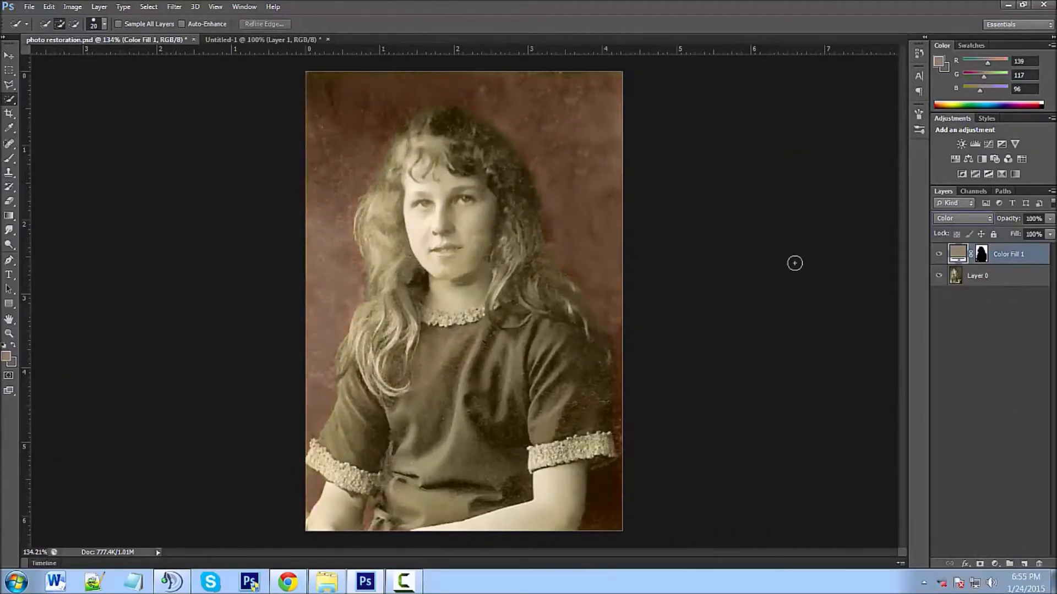
left_click(962, 219)
left_click(957, 399)
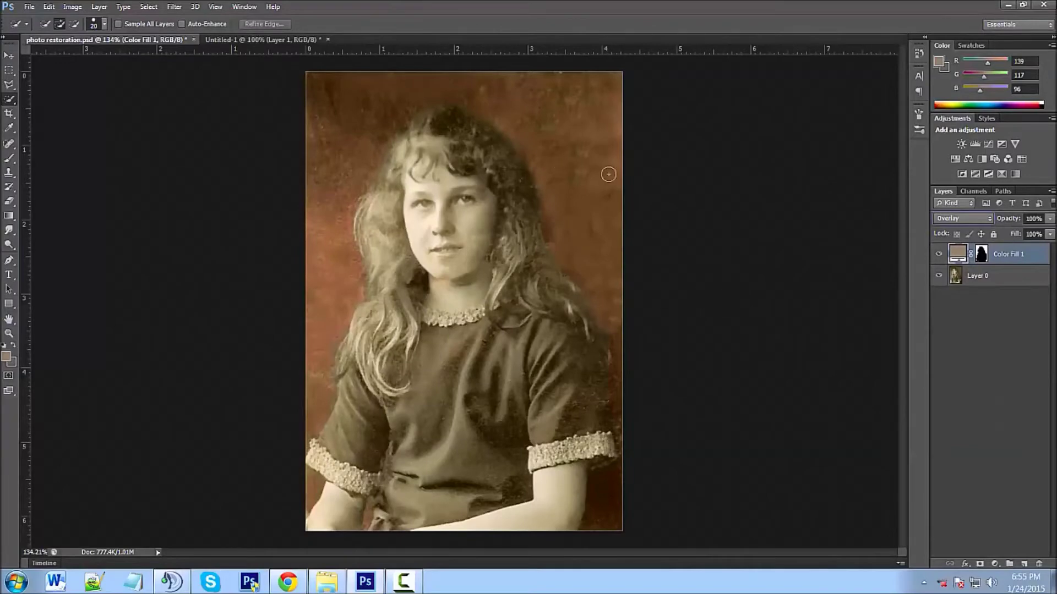
Step: Darken the background fill layer's color to brown #645342
double_click(958, 255)
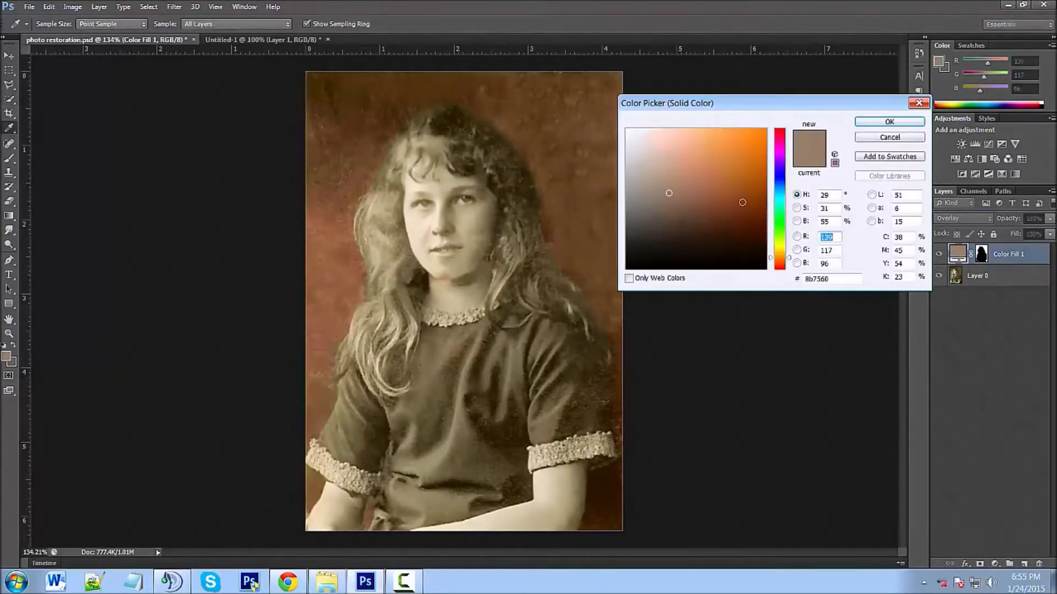
left_click(671, 205)
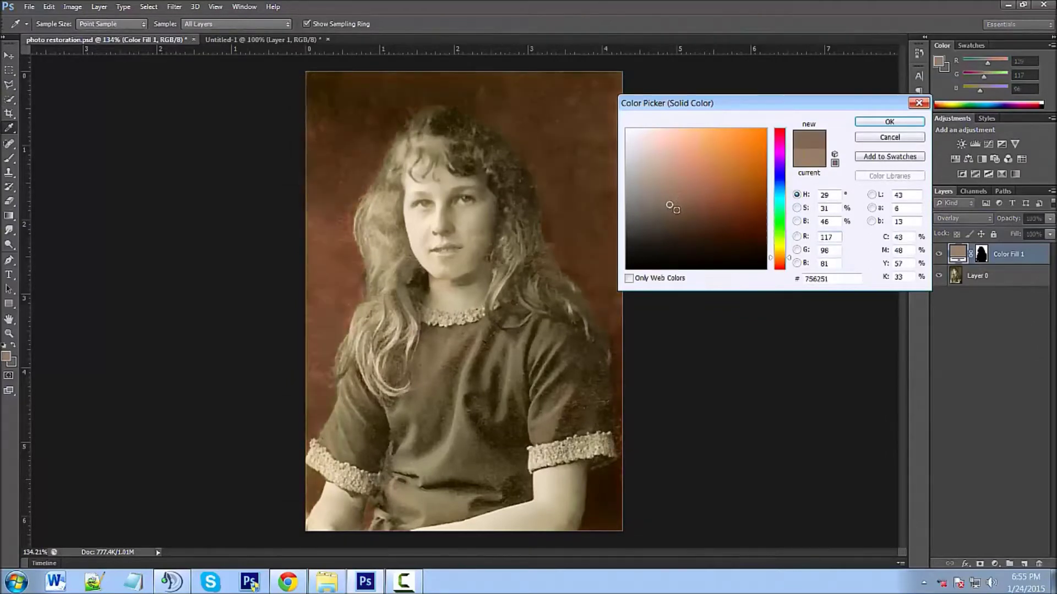
left_click(673, 214)
left_click(677, 202)
left_click_drag(675, 203, 672, 216)
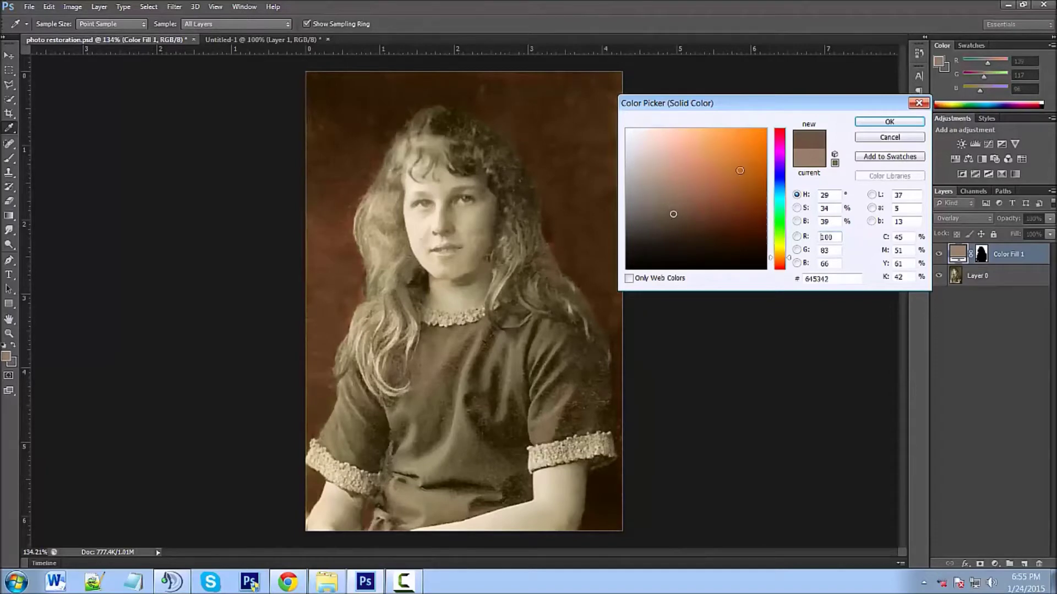
left_click(884, 125)
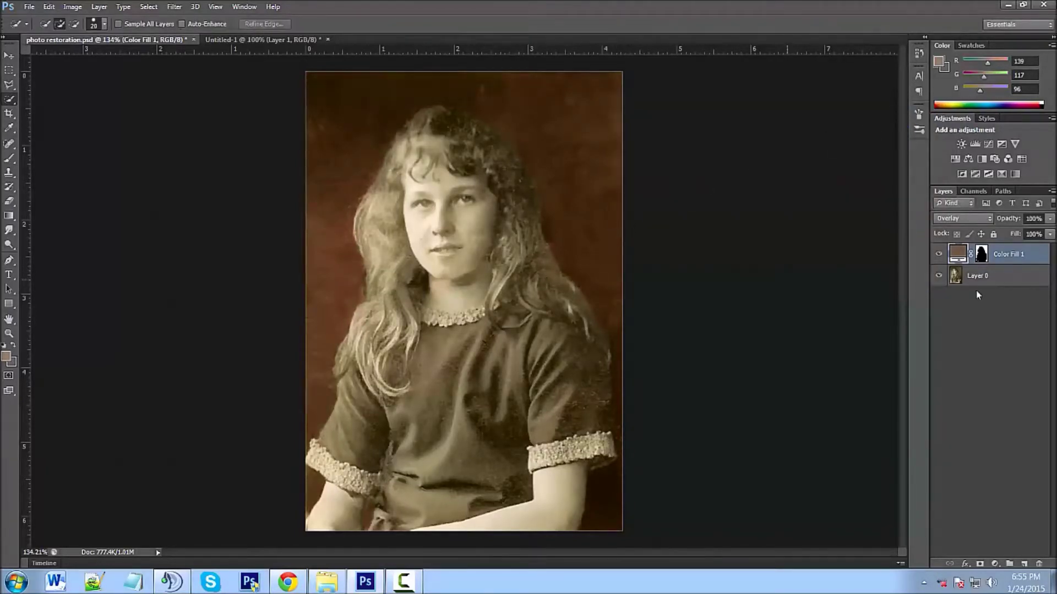
Step: Rename the color fill layer as BG and make the photo layer active
double_click(1004, 254)
type("BG")
left_click(1020, 275)
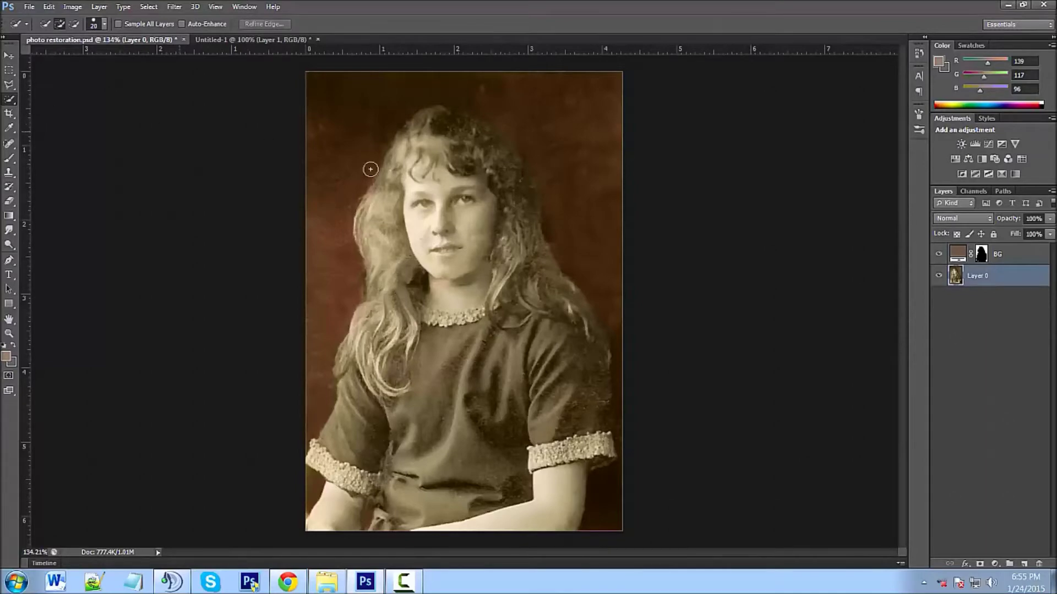
Step: Select the girl's face and neck on the photo layer with the Quick Selection tool
left_click(9, 101)
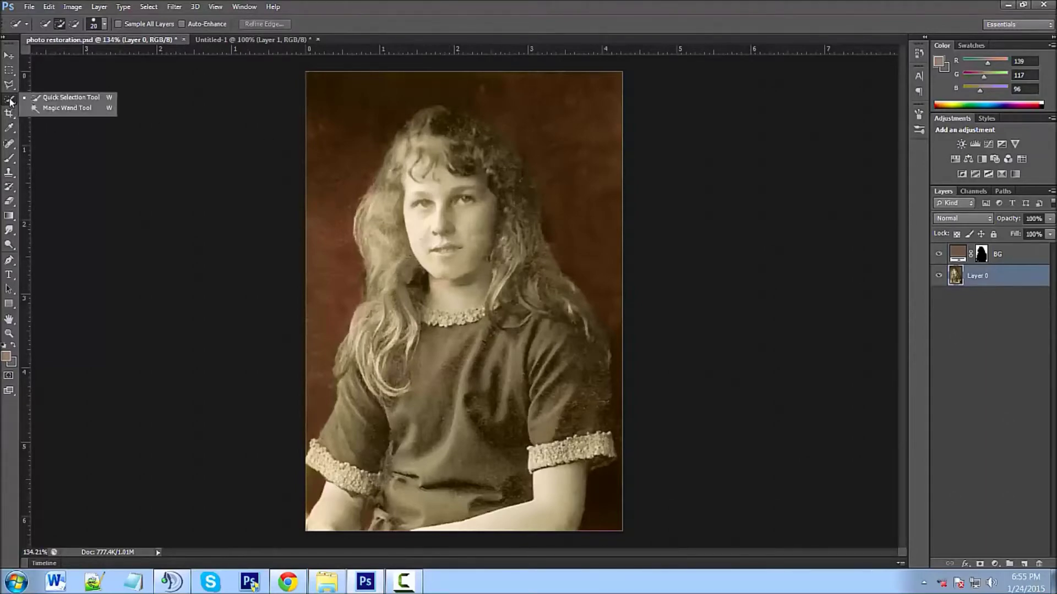
left_click(49, 99)
scroll(440, 215, "up", 5)
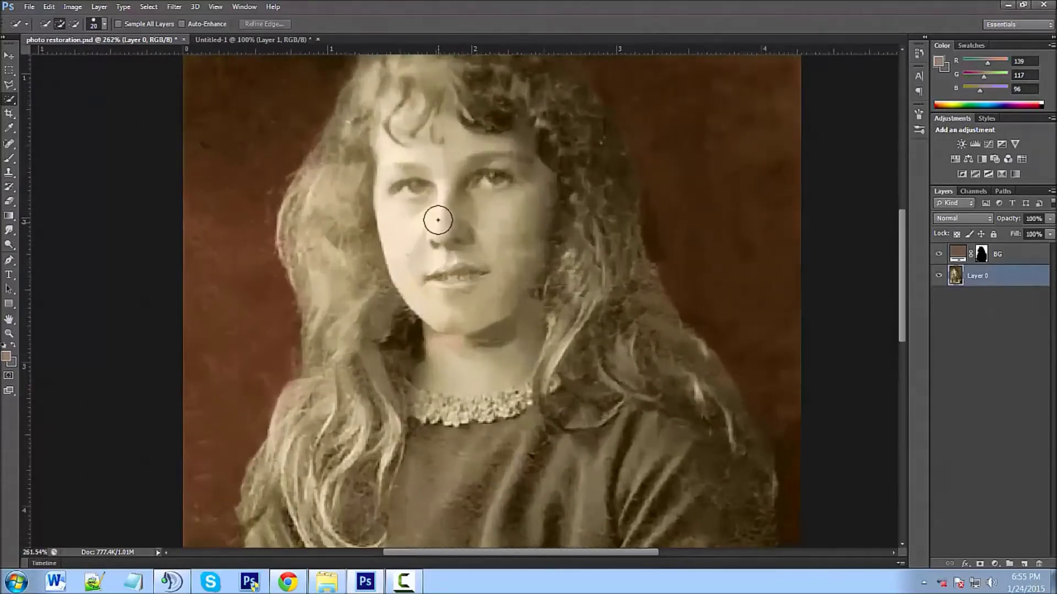
left_click_drag(444, 237, 429, 302)
mouse_move(401, 222)
left_mouse_down()
mouse_move(430, 303)
mouse_move(499, 415)
mouse_move(424, 418)
mouse_move(408, 431)
mouse_move(444, 224)
mouse_move(485, 221)
left_mouse_up()
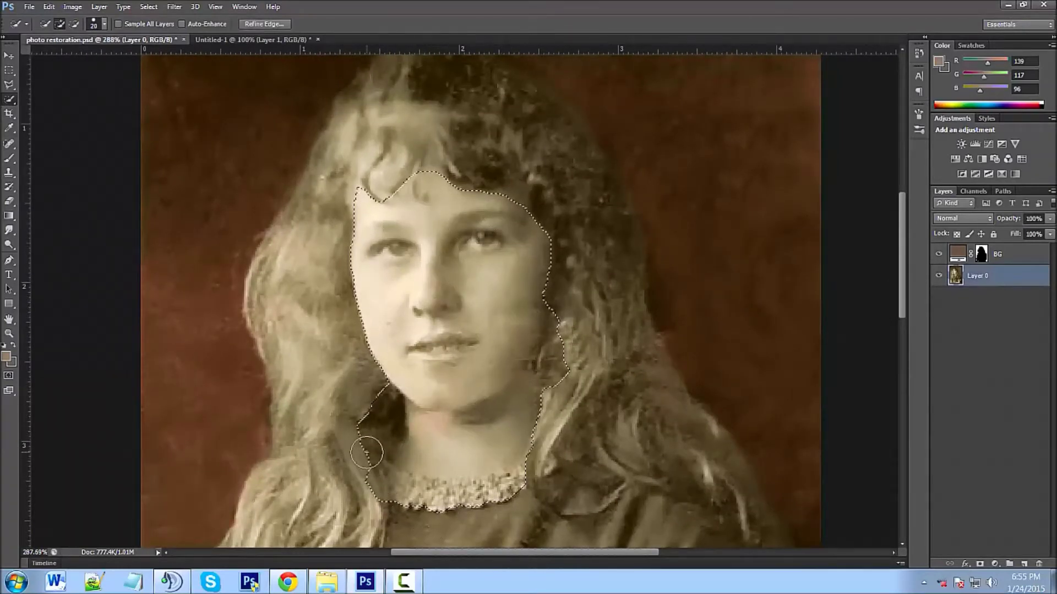
Step: Subtract the dark hair beside the neck and the lace collar with a 10 px brush, and extend the selection over the upper forehead
mouse_move(365, 452)
left_mouse_down()
mouse_move(353, 423)
mouse_move(363, 441)
mouse_move(377, 409)
mouse_move(388, 438)
left_mouse_up()
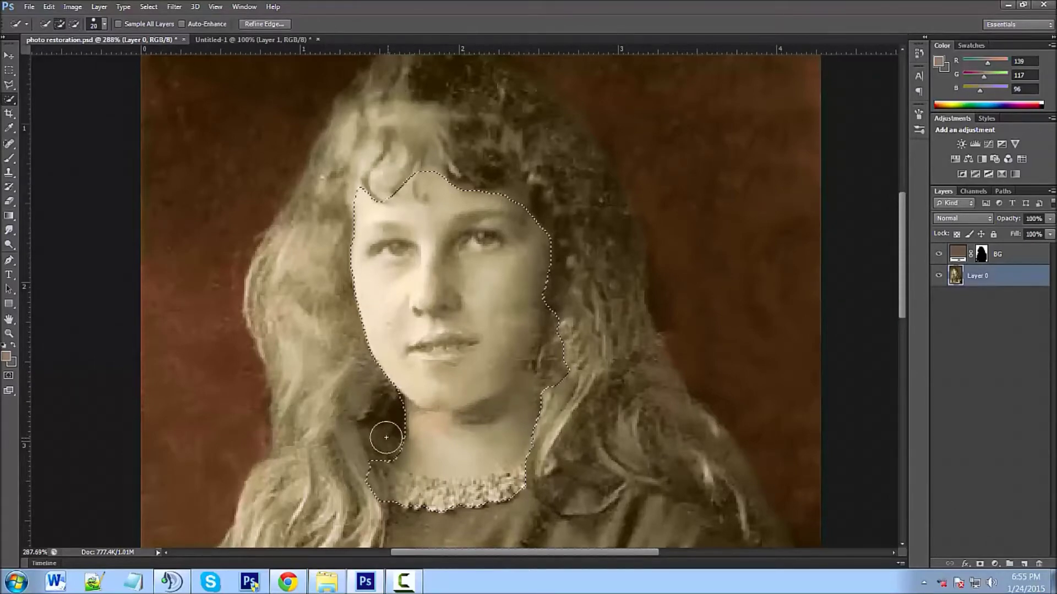
key("[")
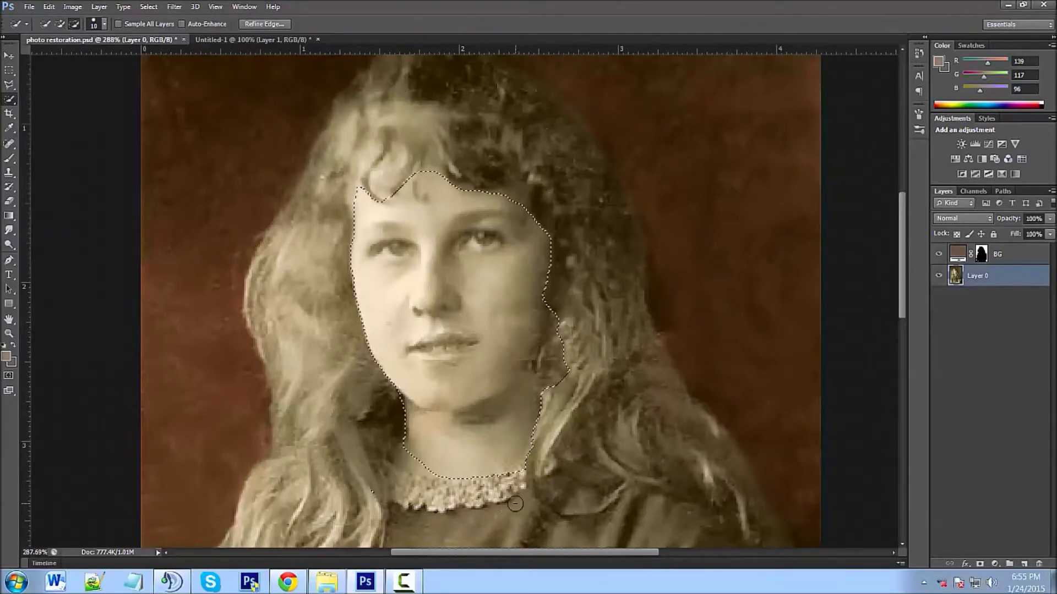
mouse_move(371, 505)
left_mouse_down()
mouse_move(351, 487)
mouse_move(504, 507)
mouse_move(526, 524)
mouse_move(410, 538)
mouse_move(355, 534)
mouse_move(352, 512)
mouse_move(459, 515)
left_mouse_up()
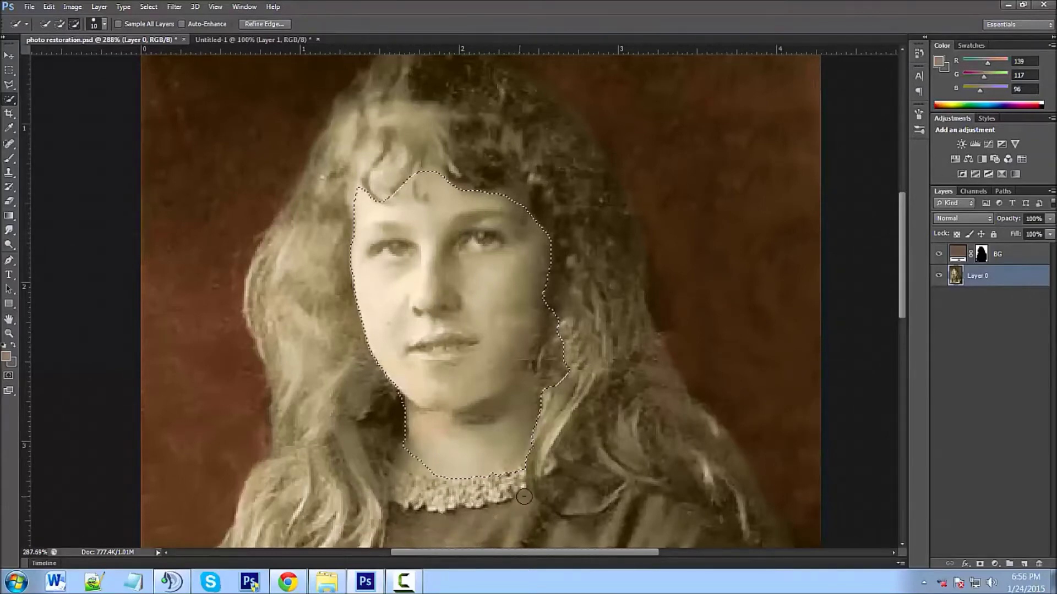
key("alt")
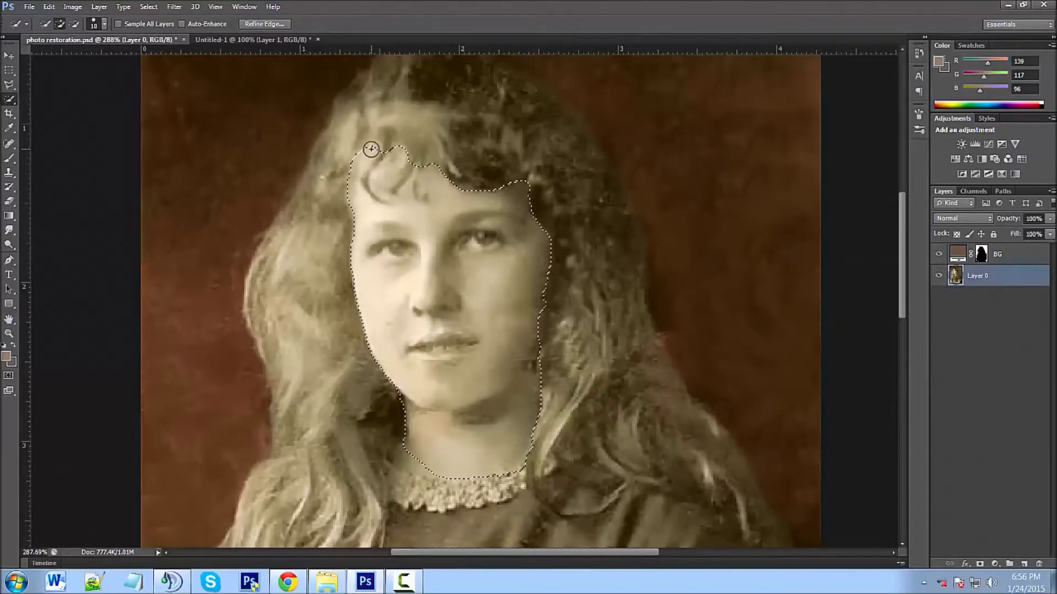
key("alt")
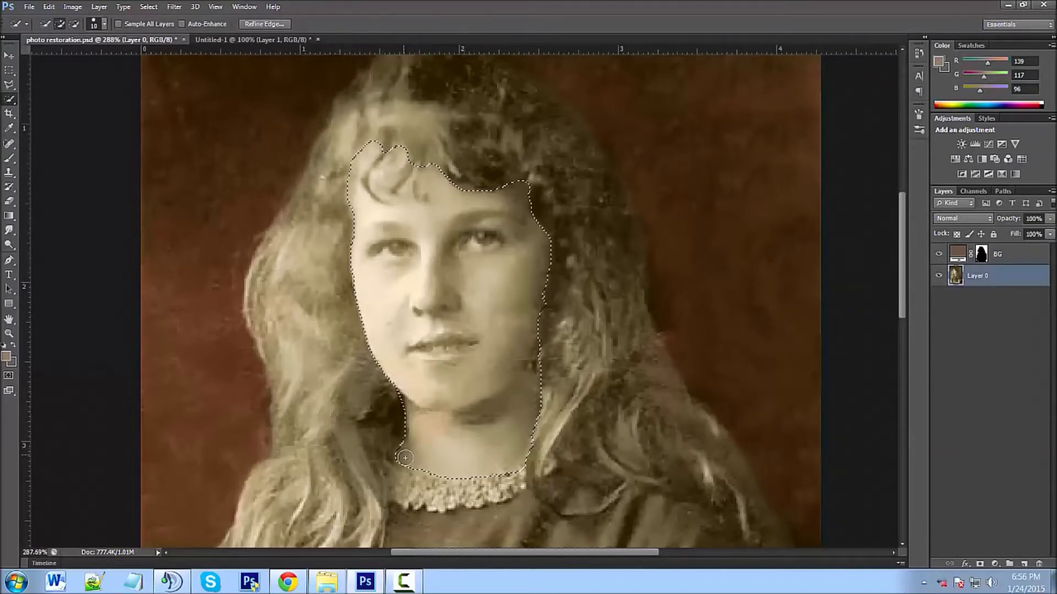
key("alt")
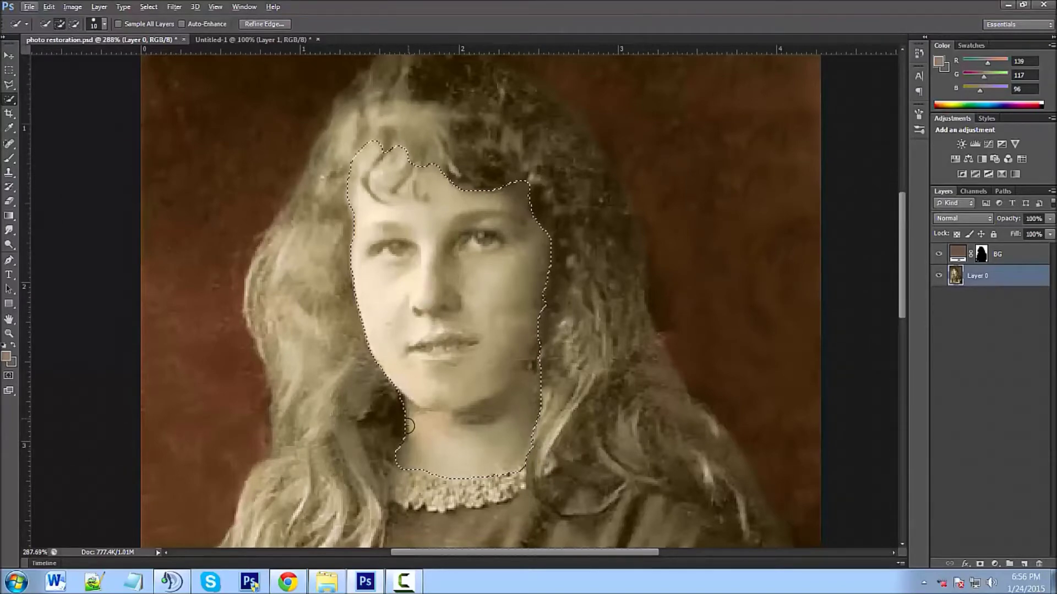
Step: Add both bare forearms to the skin selection, leaving out the lace cuffs of the sleeves
left_click_drag(357, 479, 401, 212)
mouse_move(314, 349)
left_mouse_down()
mouse_move(331, 328)
mouse_move(332, 369)
mouse_move(355, 330)
left_mouse_up()
mouse_move(281, 445)
left_mouse_down()
mouse_move(363, 443)
mouse_move(391, 428)
mouse_move(371, 421)
mouse_move(364, 487)
mouse_move(326, 445)
mouse_move(340, 443)
mouse_move(340, 466)
mouse_move(340, 432)
mouse_move(327, 418)
mouse_move(348, 428)
mouse_move(361, 427)
left_mouse_up()
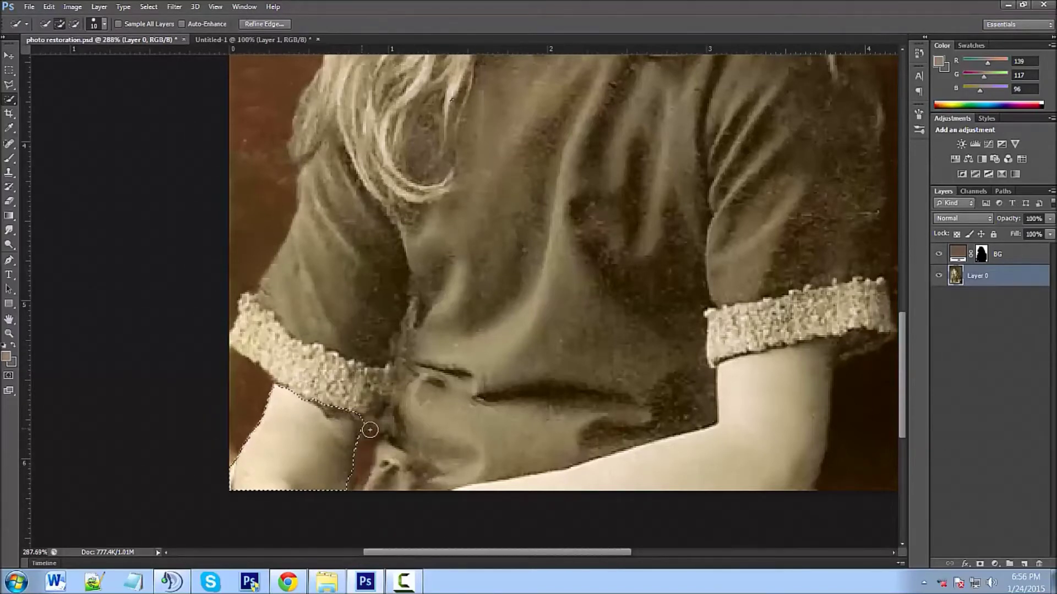
mouse_move(704, 426)
left_mouse_down()
mouse_move(801, 425)
mouse_move(872, 338)
left_mouse_up()
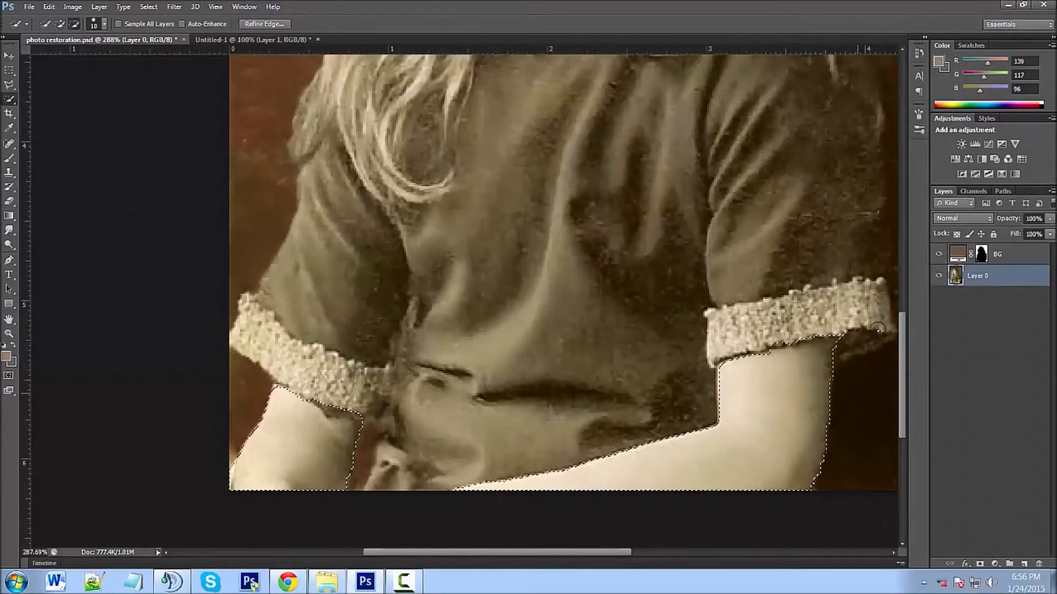
scroll(853, 366, "down", 2)
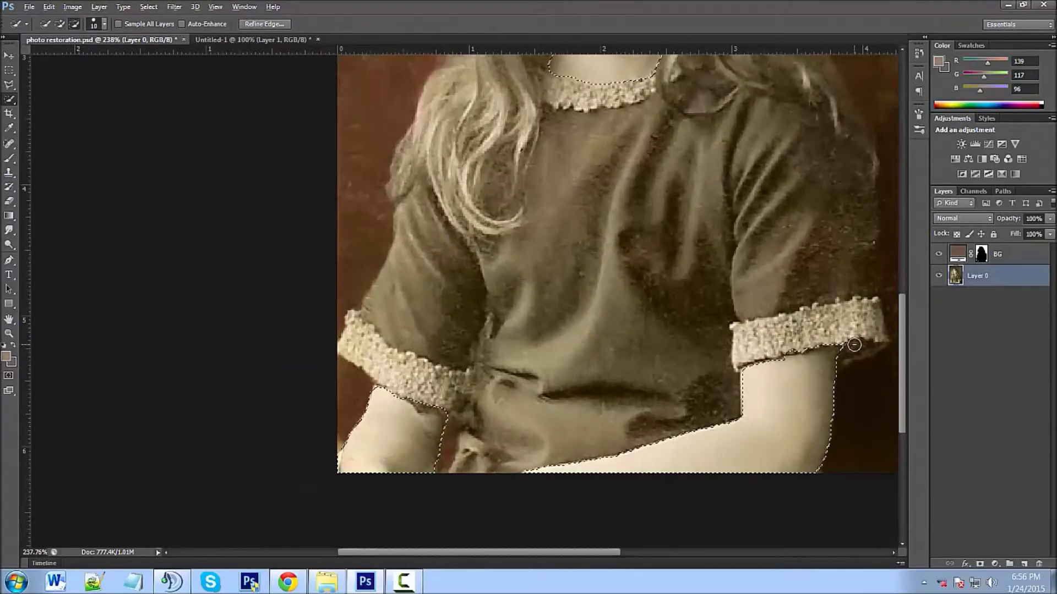
mouse_move(821, 345)
left_mouse_down()
mouse_move(797, 348)
mouse_move(829, 357)
mouse_move(830, 368)
mouse_move(827, 342)
mouse_move(839, 342)
mouse_move(834, 358)
left_mouse_up()
Step: Add the small patch of neck skin above the left end of the collar and check the whole skin selection
scroll(757, 366, "down", 5)
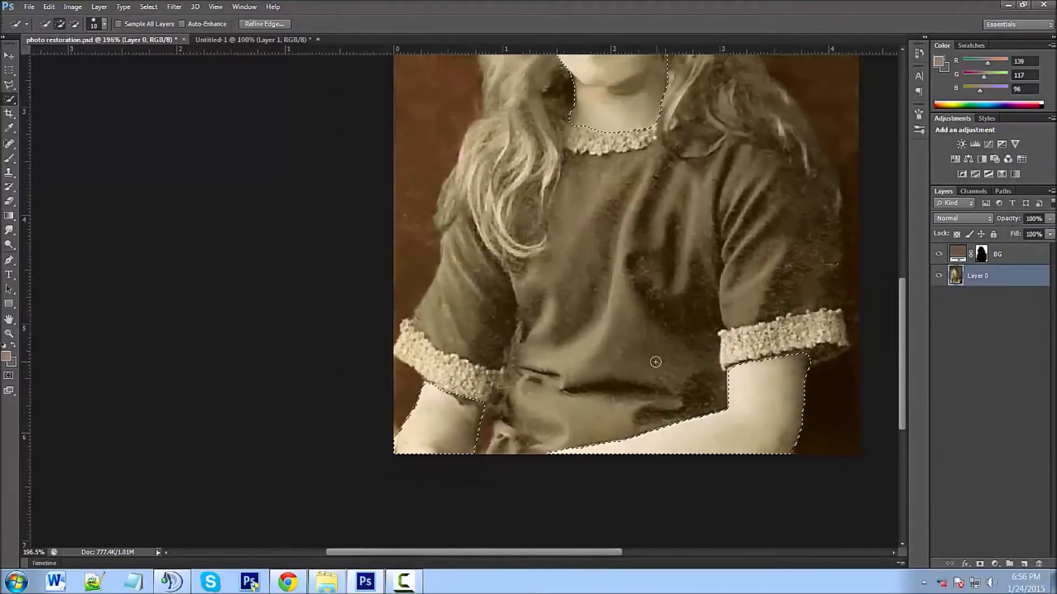
scroll(471, 325, "up", 1)
scroll(471, 325, "up", 5)
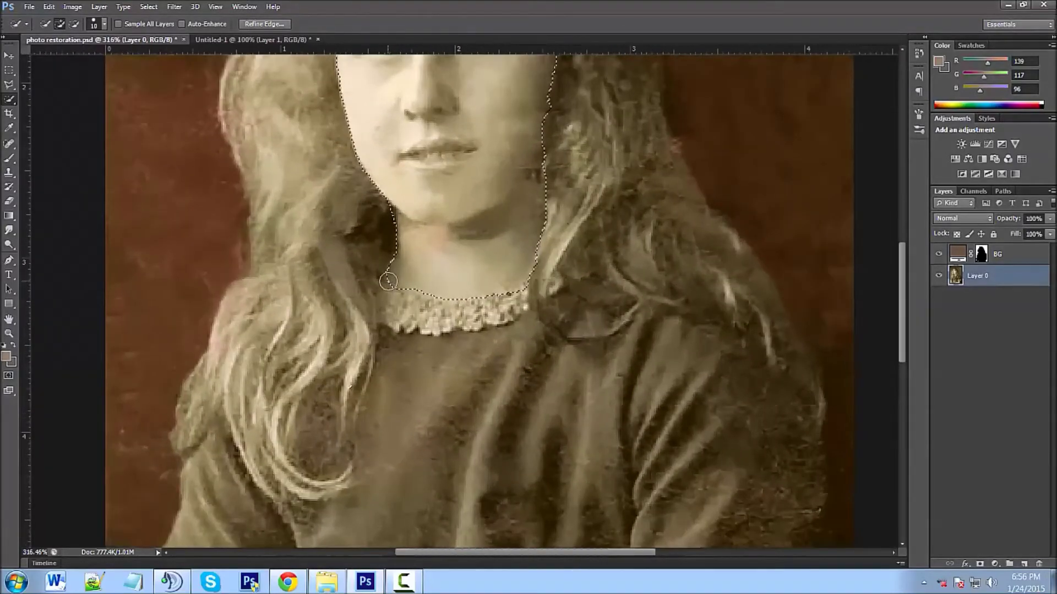
left_click_drag(388, 281, 387, 274)
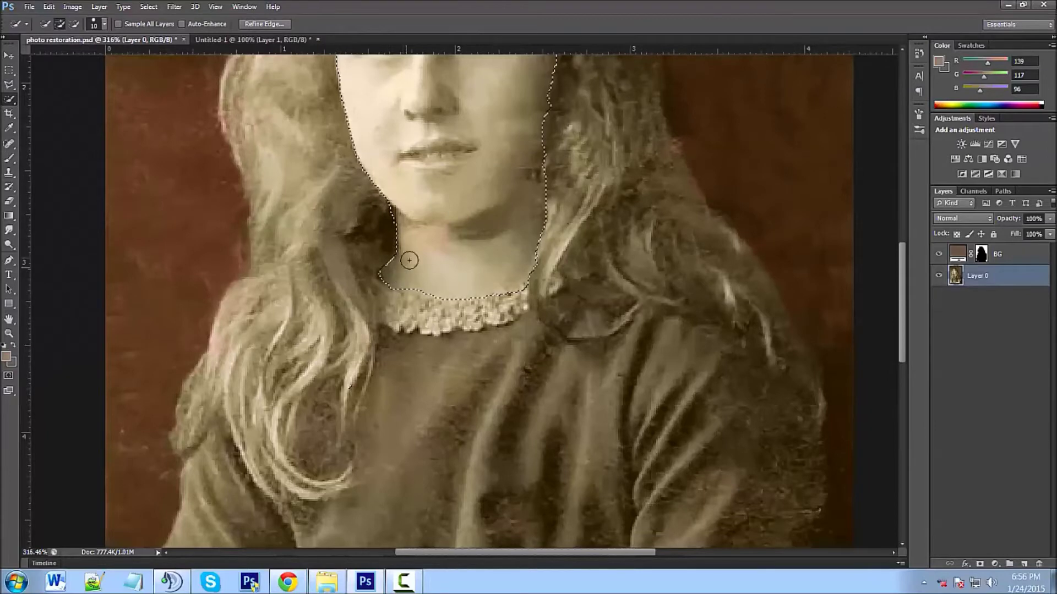
scroll(471, 225, "down", 3)
scroll(472, 224, "down", 4)
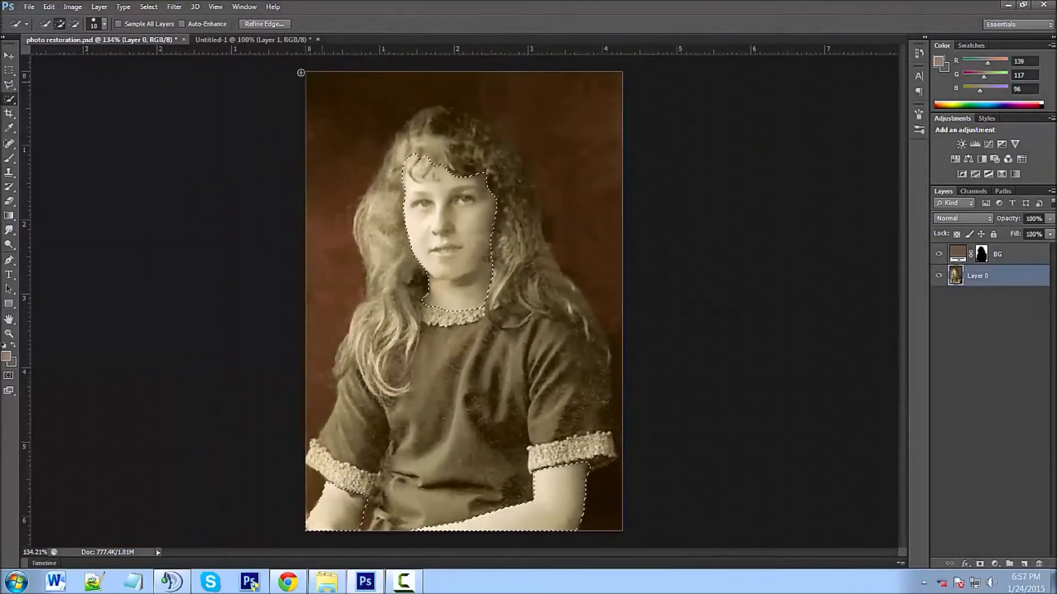
Step: Refine the edge of the skin selection with Smart Radius enabled and a radius of 0.5 px
left_click(266, 24)
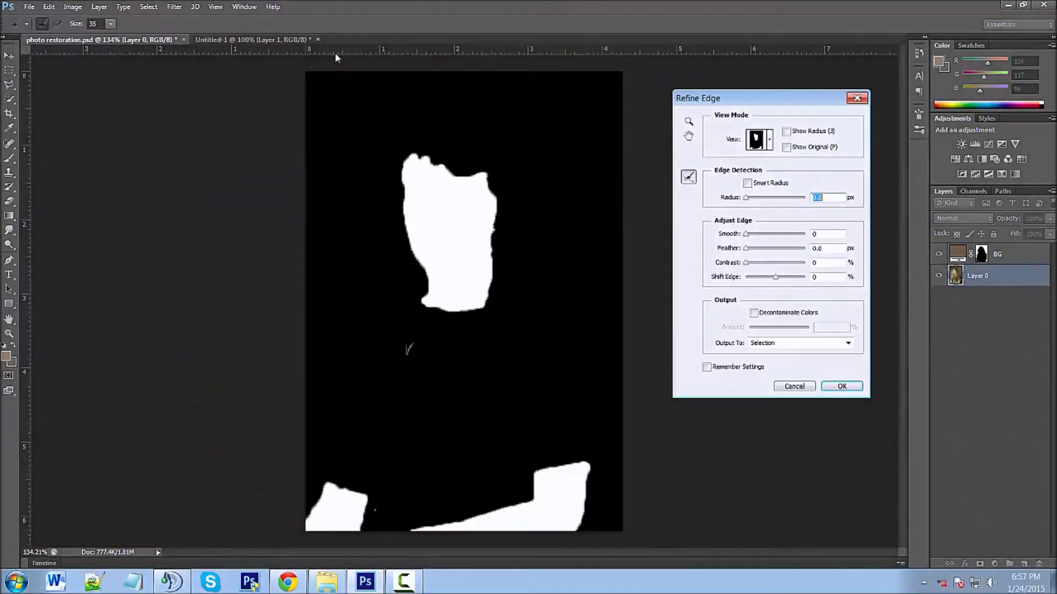
left_click(747, 184)
left_click_drag(749, 200, 749, 199)
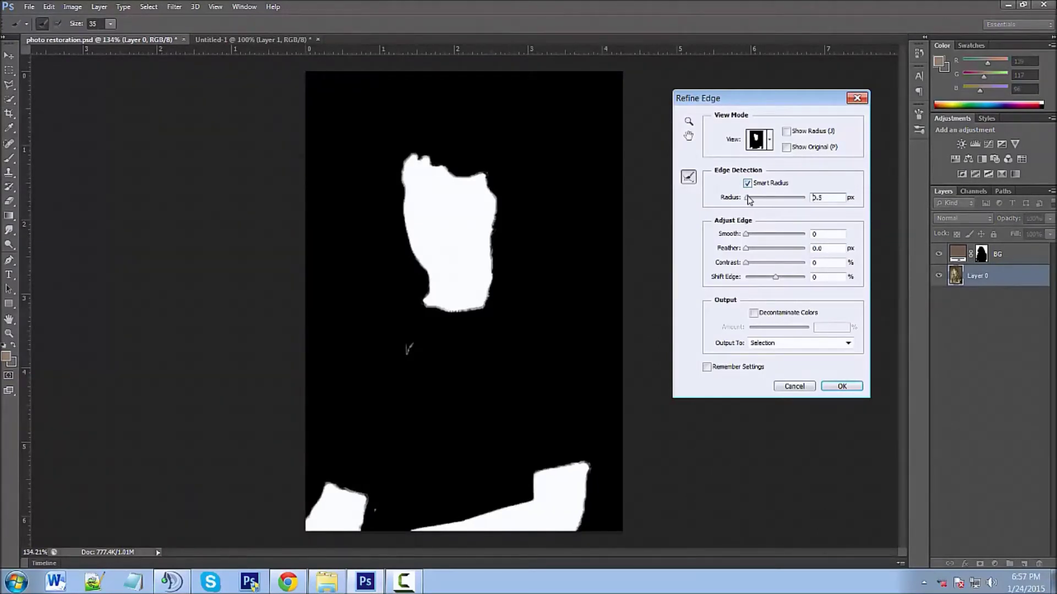
left_click(746, 235)
left_click(853, 388)
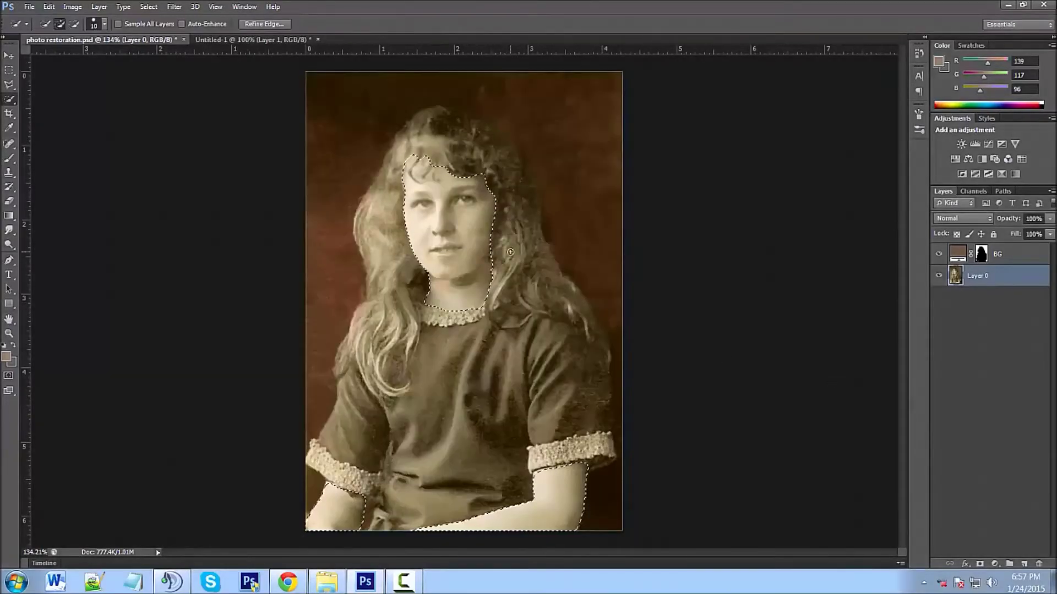
Step: Exclude both eyes from the skin selection by painting over them in Quick Mask mode with a small hard brush
scroll(470, 236, "up", 2)
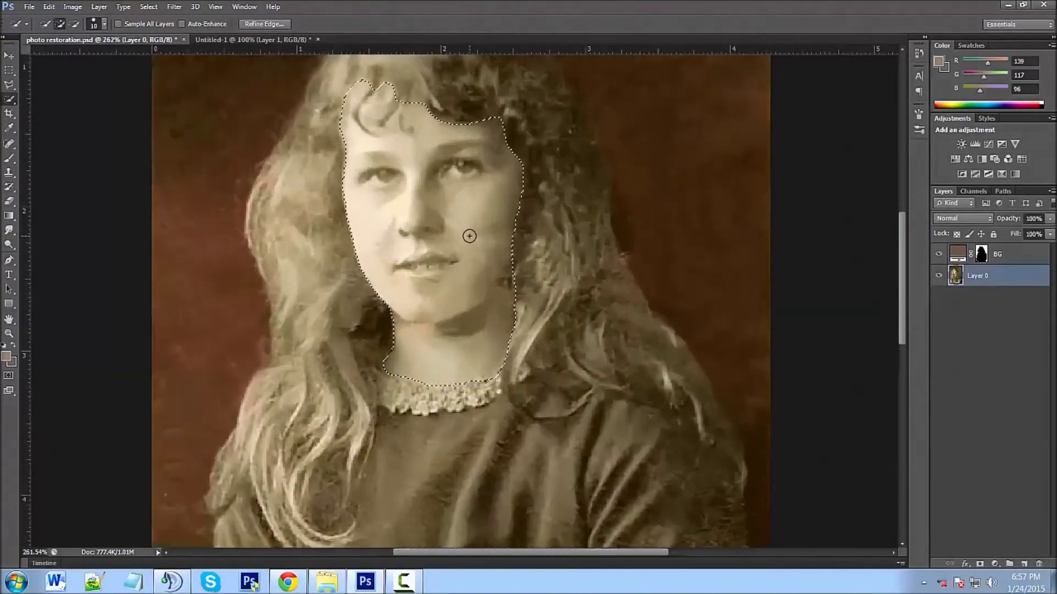
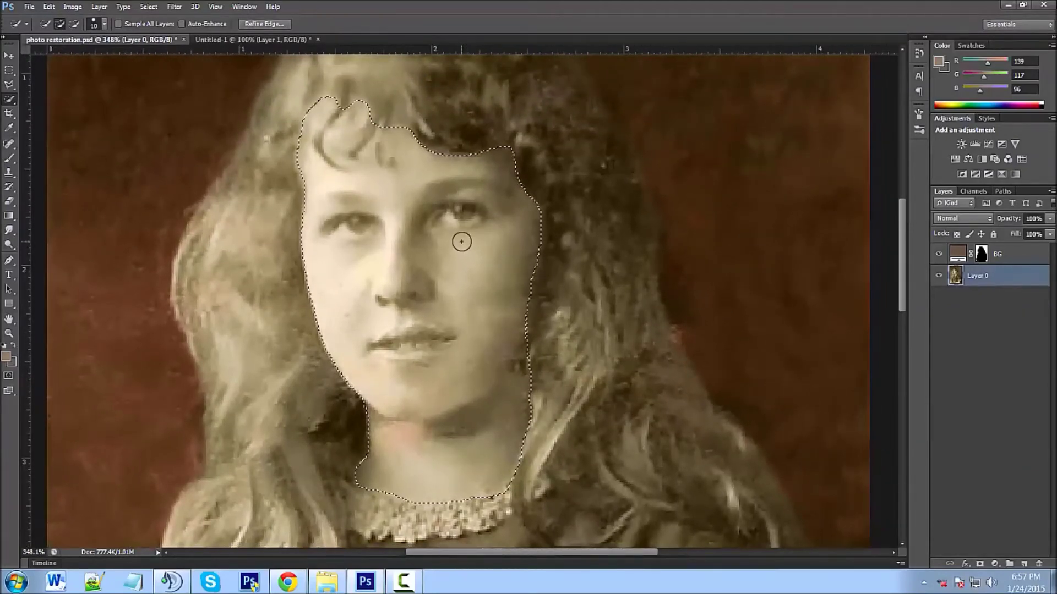
key("q")
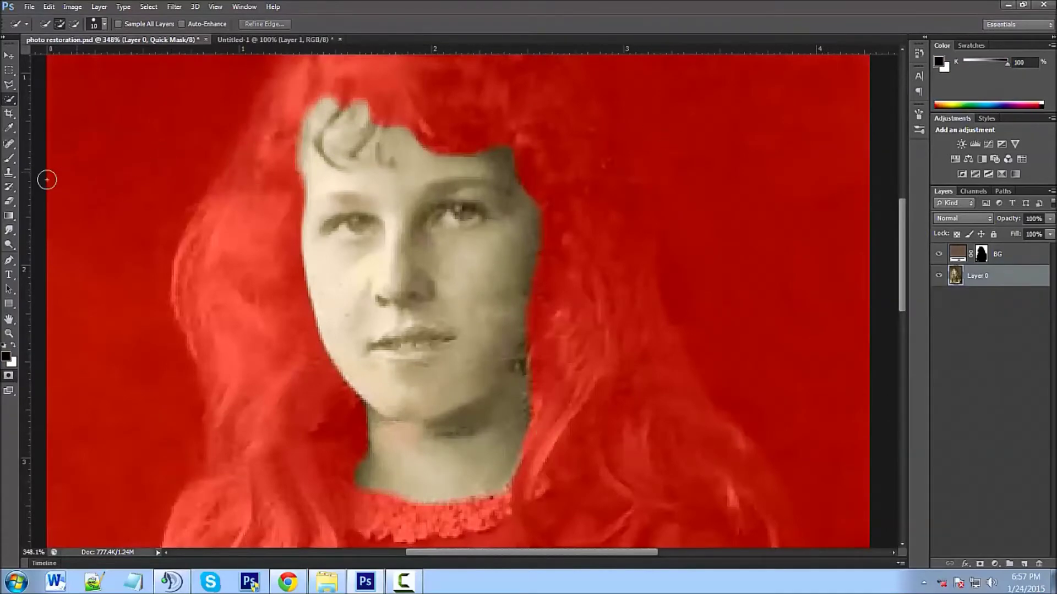
left_click(8, 159)
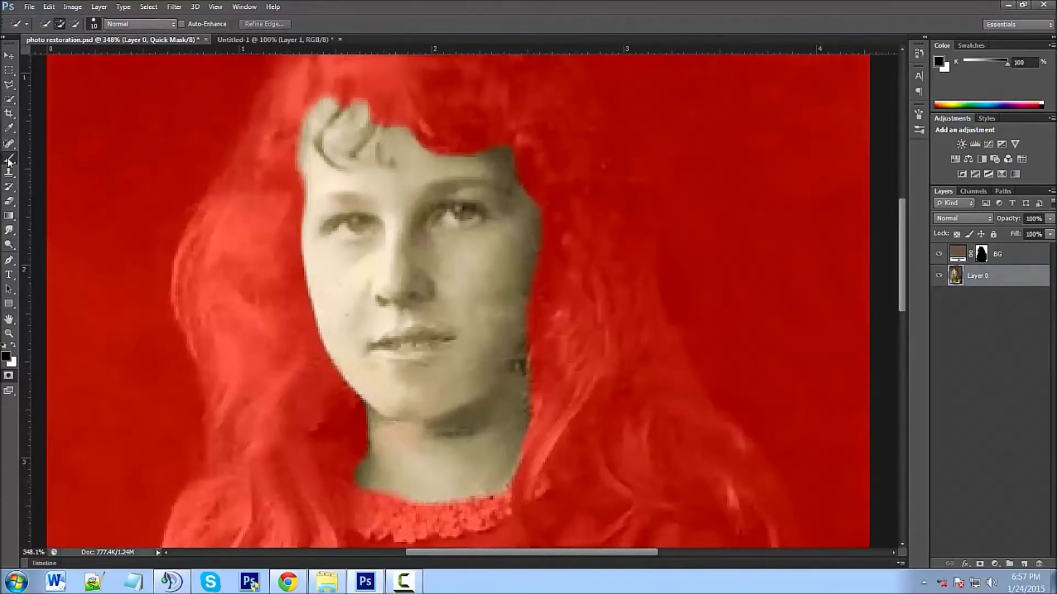
left_click(48, 24)
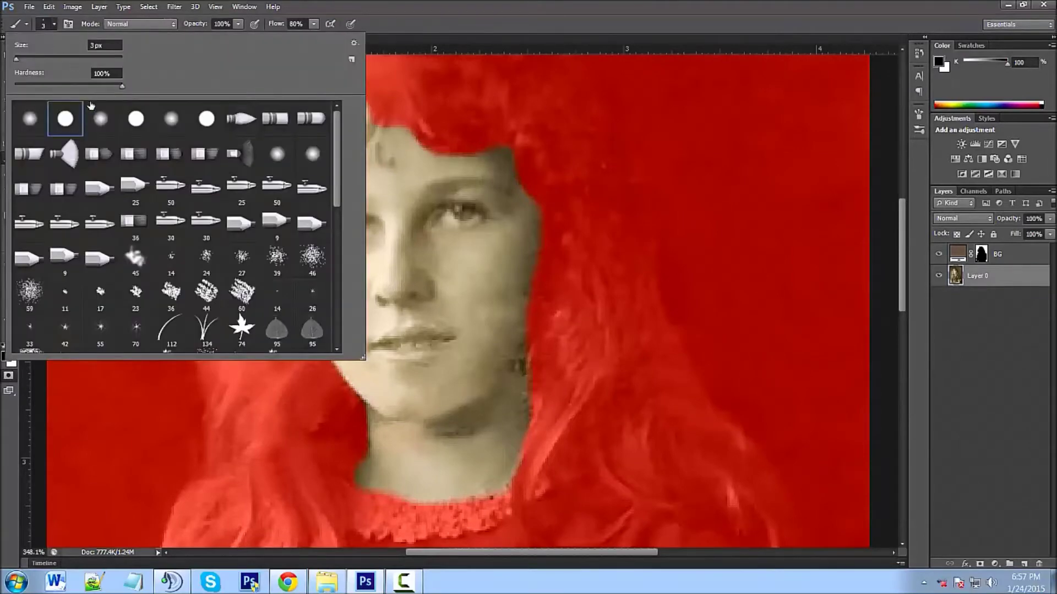
left_click(432, 223)
scroll(459, 220, "up", 2)
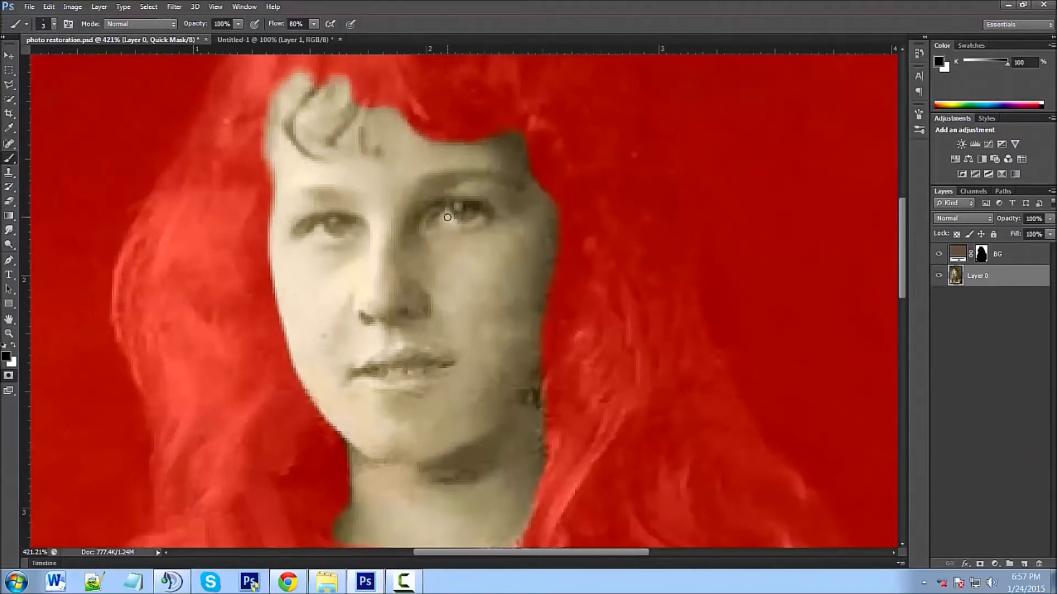
mouse_move(441, 219)
left_mouse_down()
mouse_move(480, 219)
mouse_move(461, 209)
mouse_move(443, 222)
mouse_move(470, 216)
mouse_move(447, 216)
mouse_move(457, 217)
left_mouse_up()
mouse_move(346, 223)
left_mouse_down()
mouse_move(331, 220)
mouse_move(313, 240)
mouse_move(342, 235)
mouse_move(336, 227)
mouse_move(333, 237)
mouse_move(332, 223)
mouse_move(353, 230)
mouse_move(315, 232)
mouse_move(345, 227)
left_mouse_up()
key("ctrl+z")
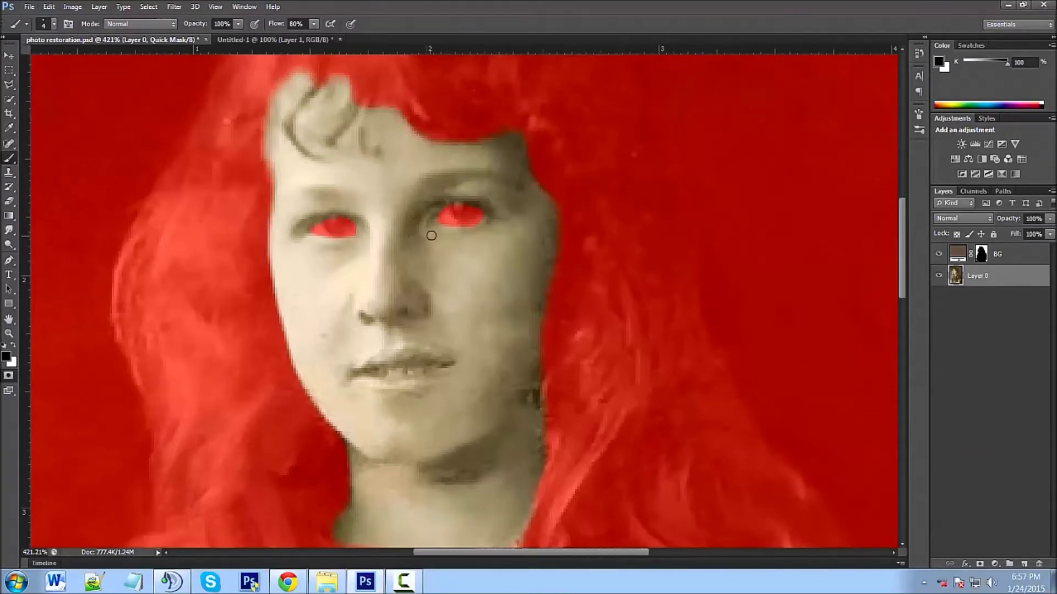
scroll(480, 264, "down", 2)
scroll(480, 264, "down", 6)
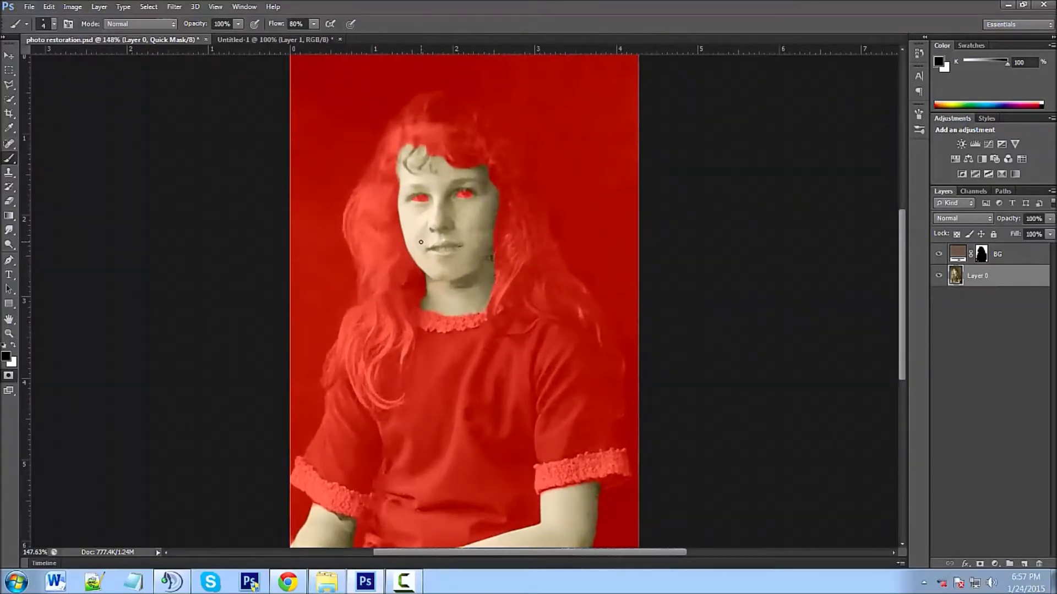
key("q")
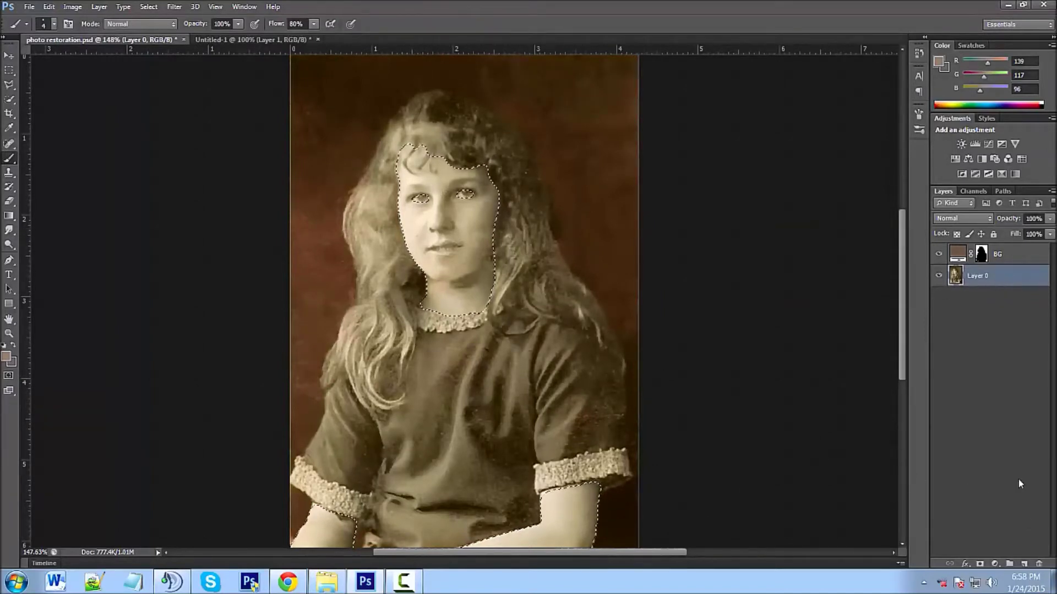
Step: Add a light tan (#c6ac7e) solid color fill layer over the skin selection and set its blend mode to Color
left_click(994, 564)
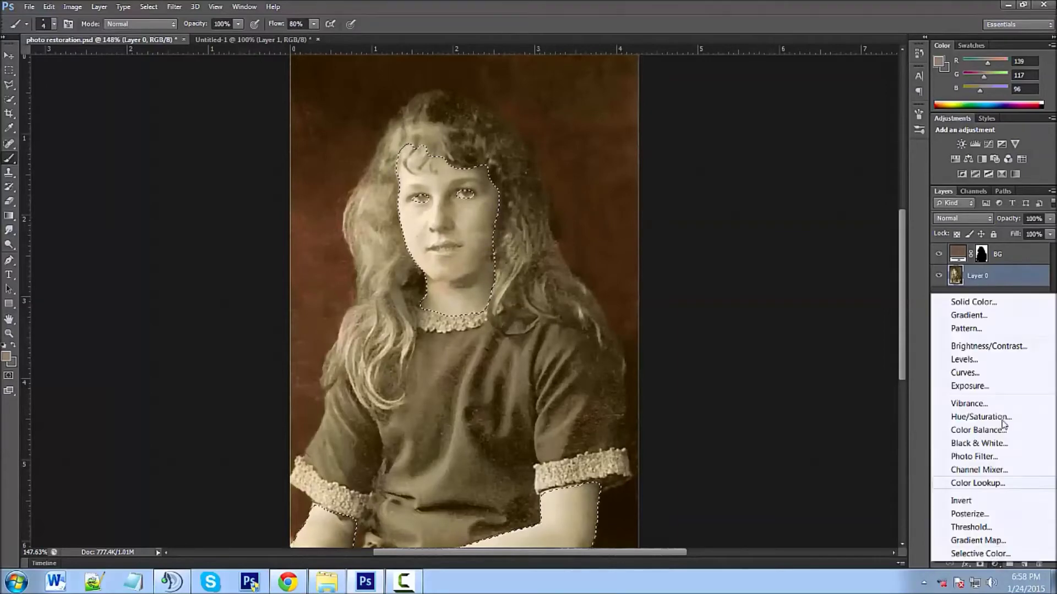
left_click(974, 302)
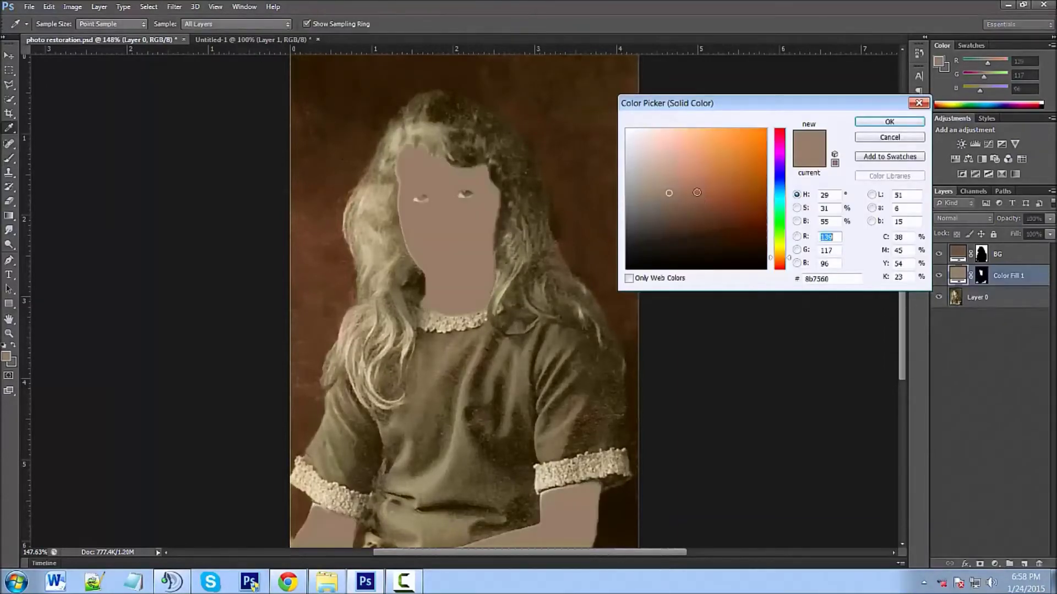
left_click_drag(790, 259, 778, 247)
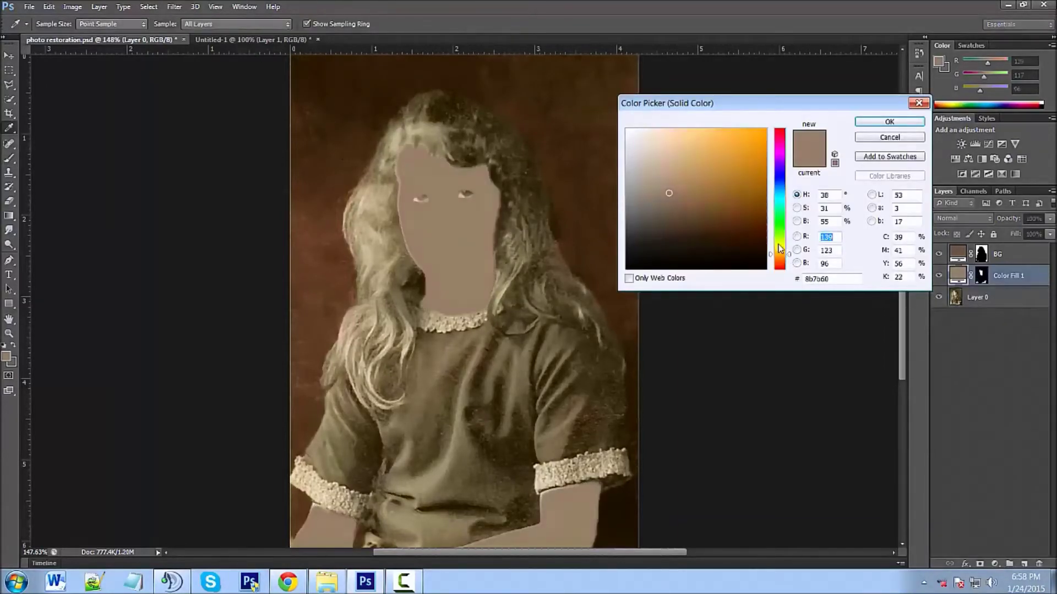
left_click(677, 157)
left_click(673, 147)
left_click(674, 159)
left_click_drag(676, 169, 677, 160)
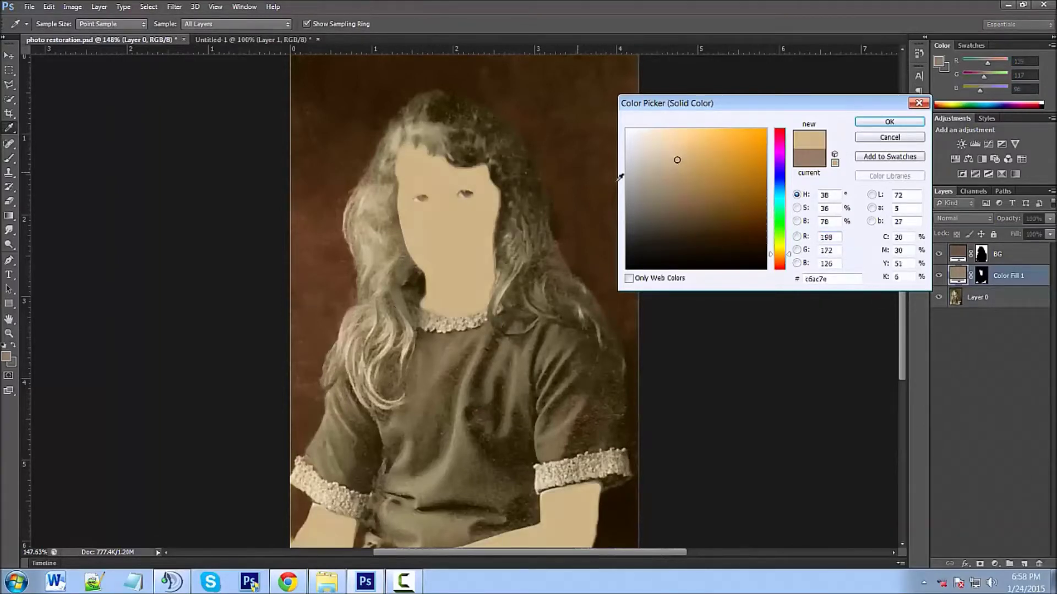
left_click(880, 124)
left_click(953, 221)
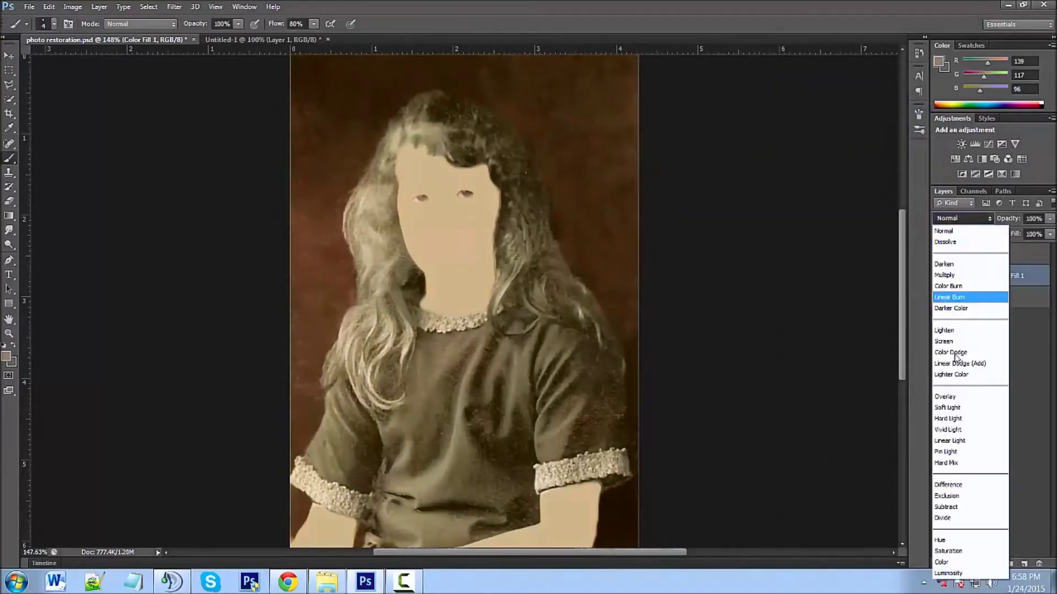
left_click(941, 562)
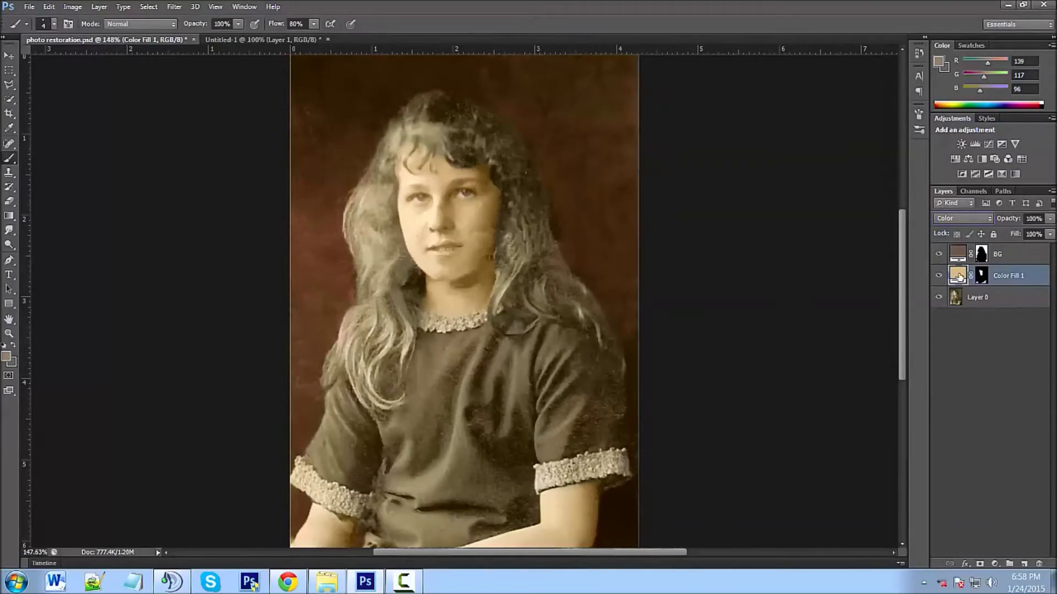
Step: Try several tones for the skin fill layer and set its color to a darker golden brown (#93794c)
double_click(957, 275)
left_click(677, 174)
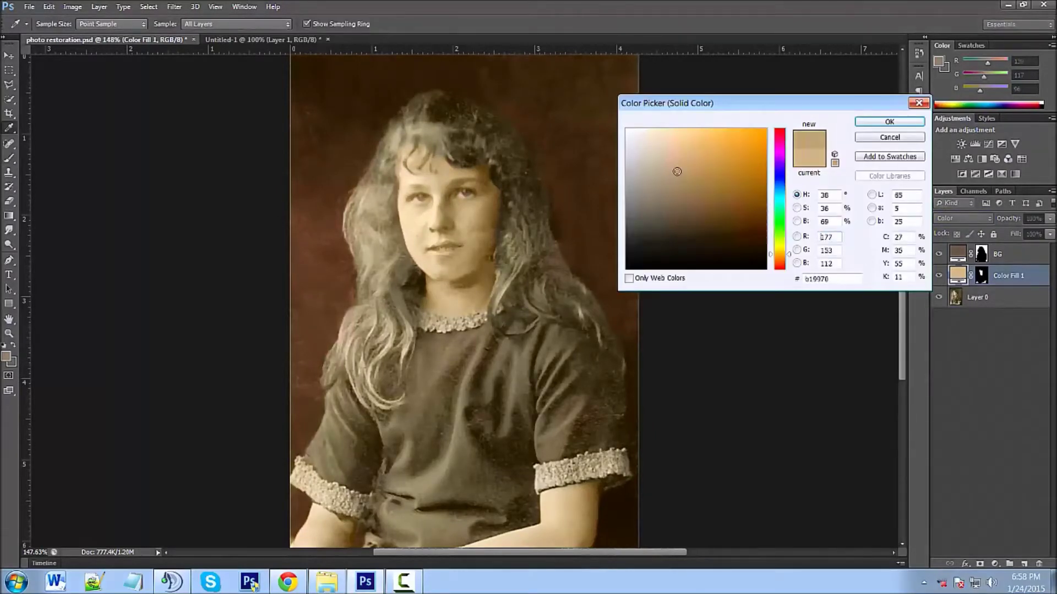
left_click_drag(677, 178, 682, 183)
left_click(686, 175)
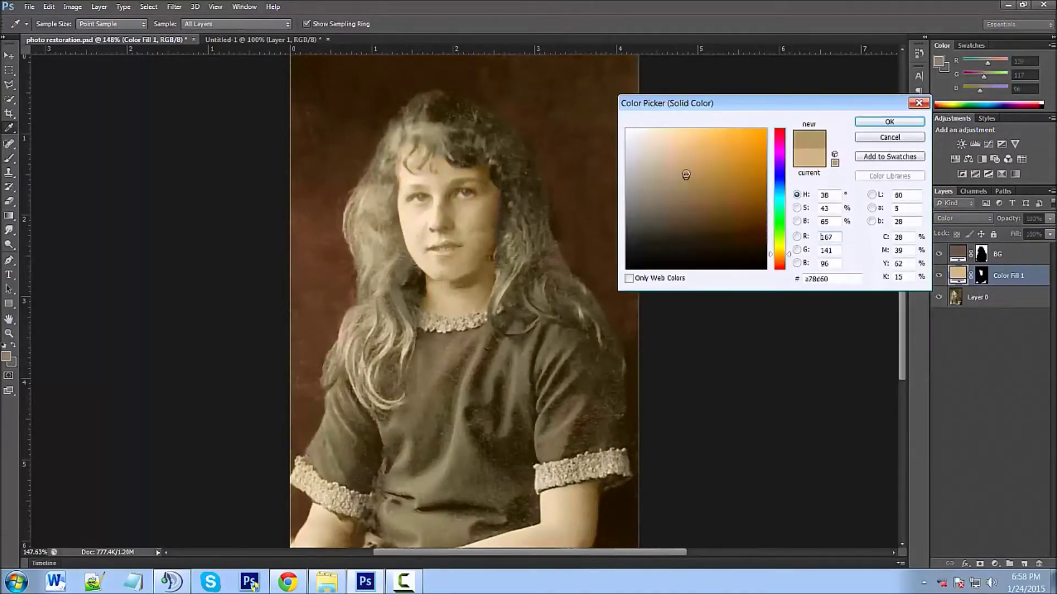
left_click(682, 184)
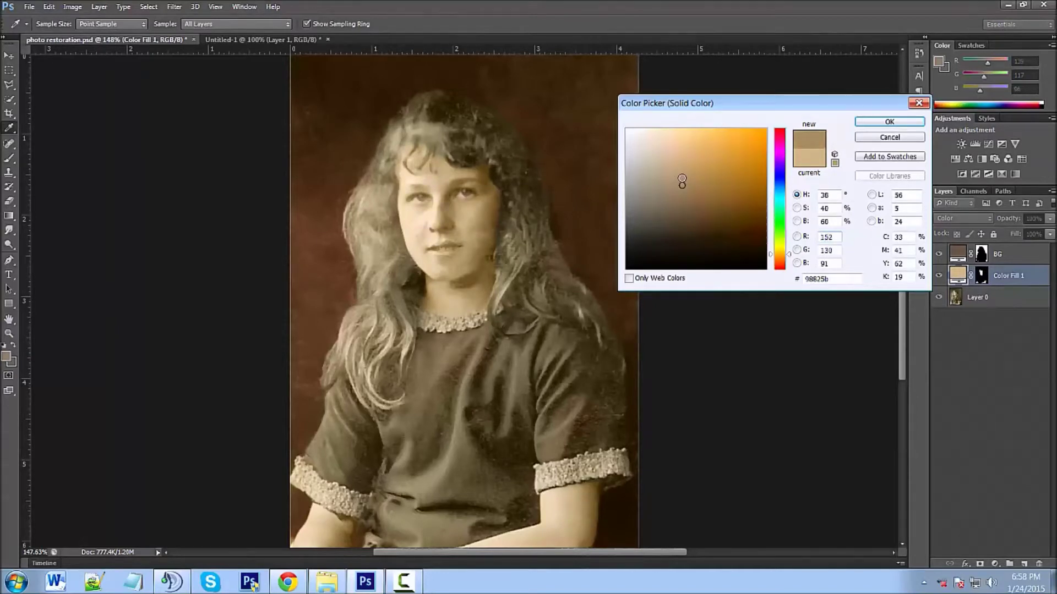
left_click(684, 176)
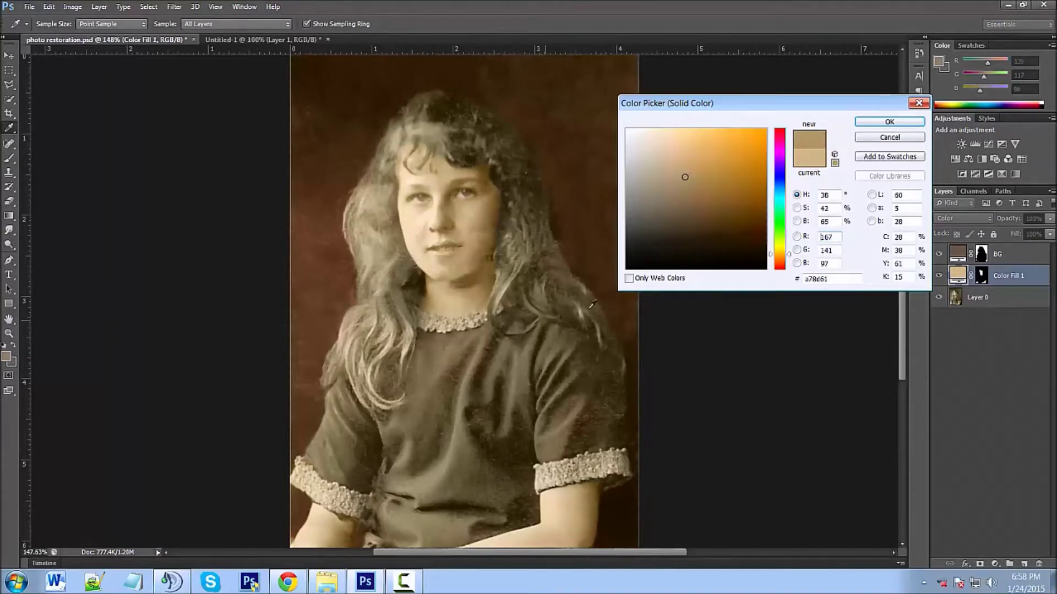
left_click(679, 169)
left_click(678, 155)
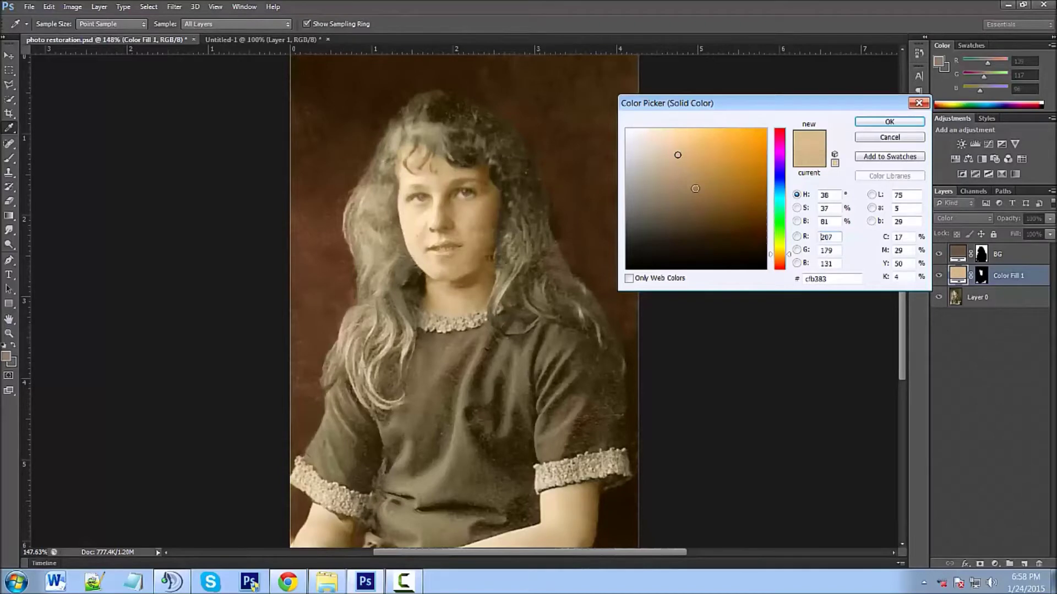
left_click(735, 155)
left_click(714, 215)
mouse_move(690, 182)
left_mouse_down()
mouse_move(679, 170)
mouse_move(694, 182)
left_mouse_up()
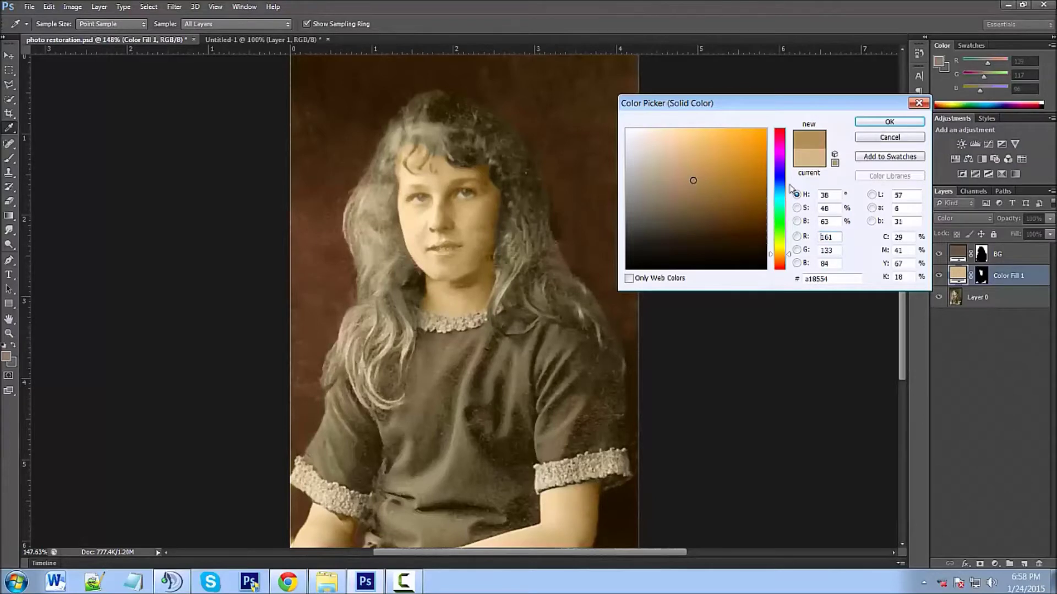
left_click(868, 122)
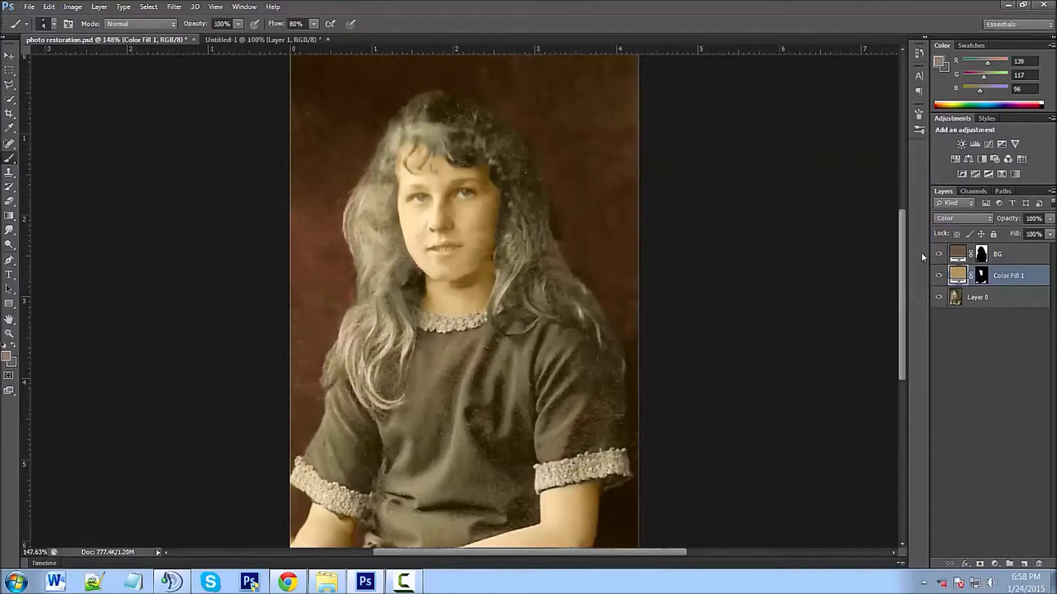
double_click(958, 273)
left_click(690, 189)
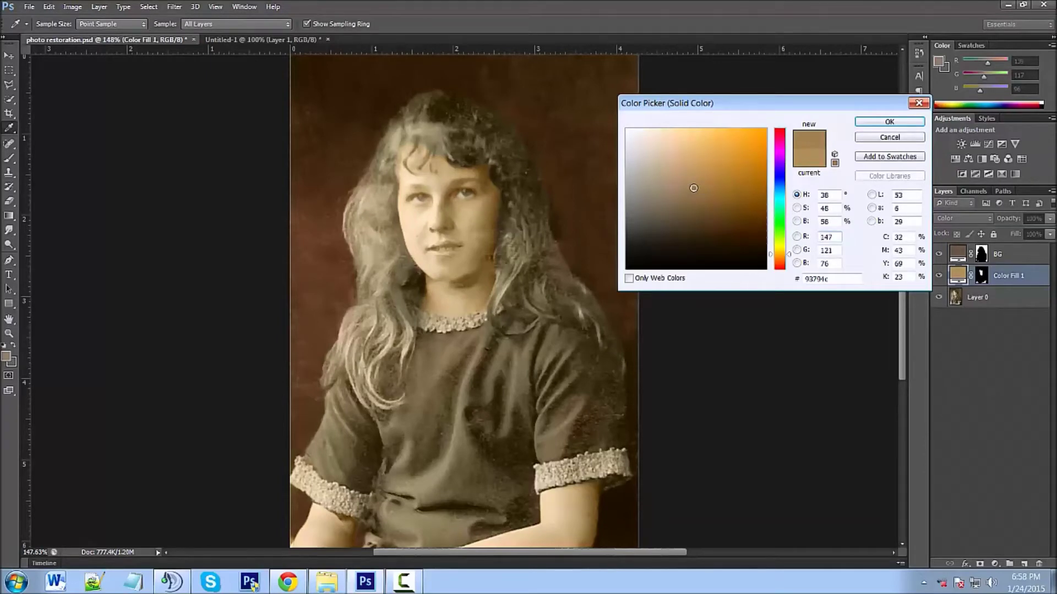
left_click(887, 123)
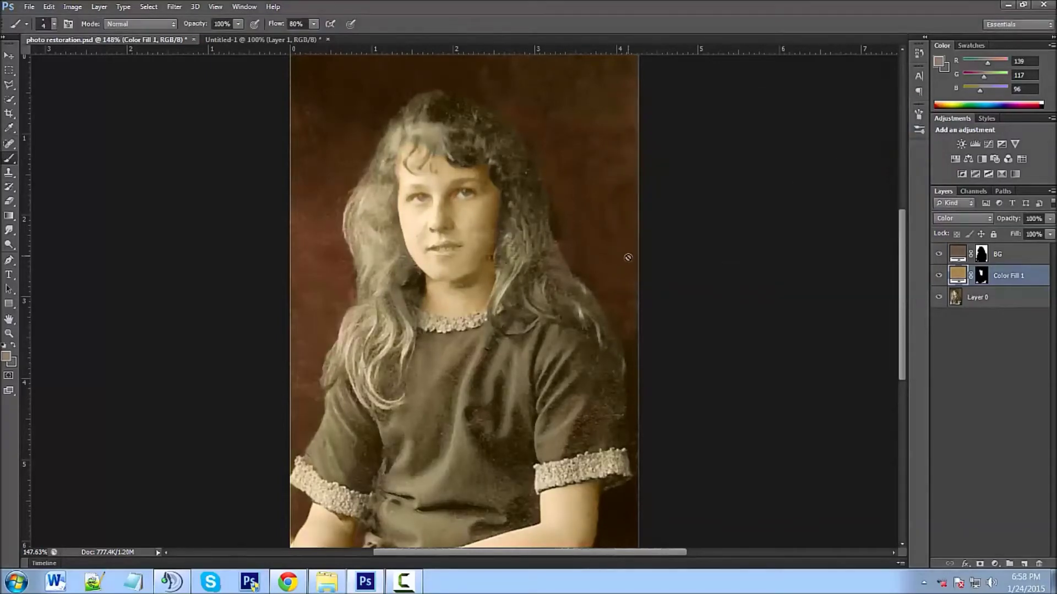
Step: Add a muted blue (#60778b) solid color fill layer above the skin fill and invert its layer mask to black
scroll(593, 254, "down", 2)
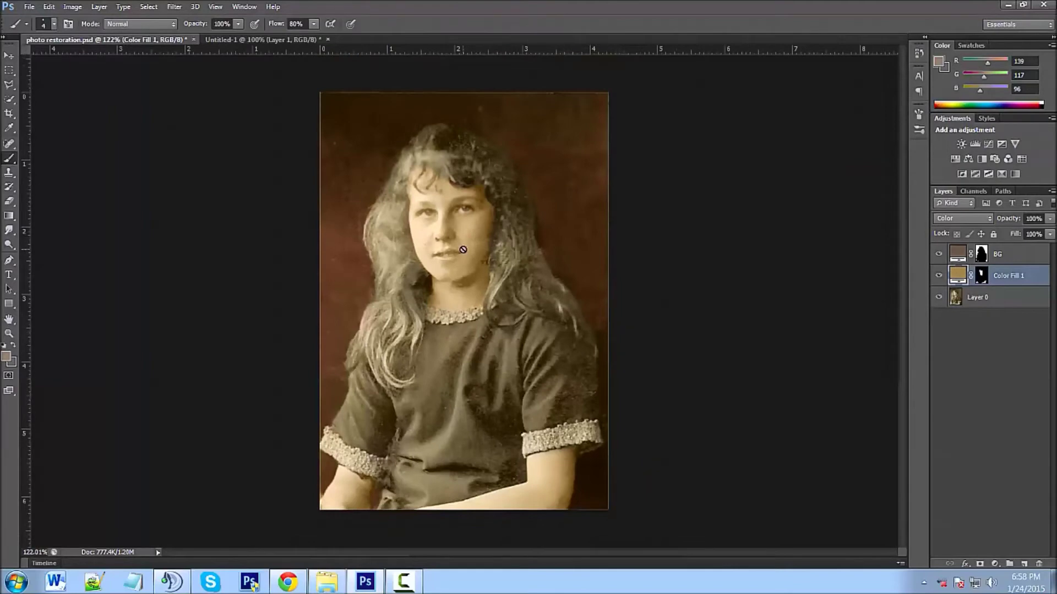
scroll(463, 249, "up", 1)
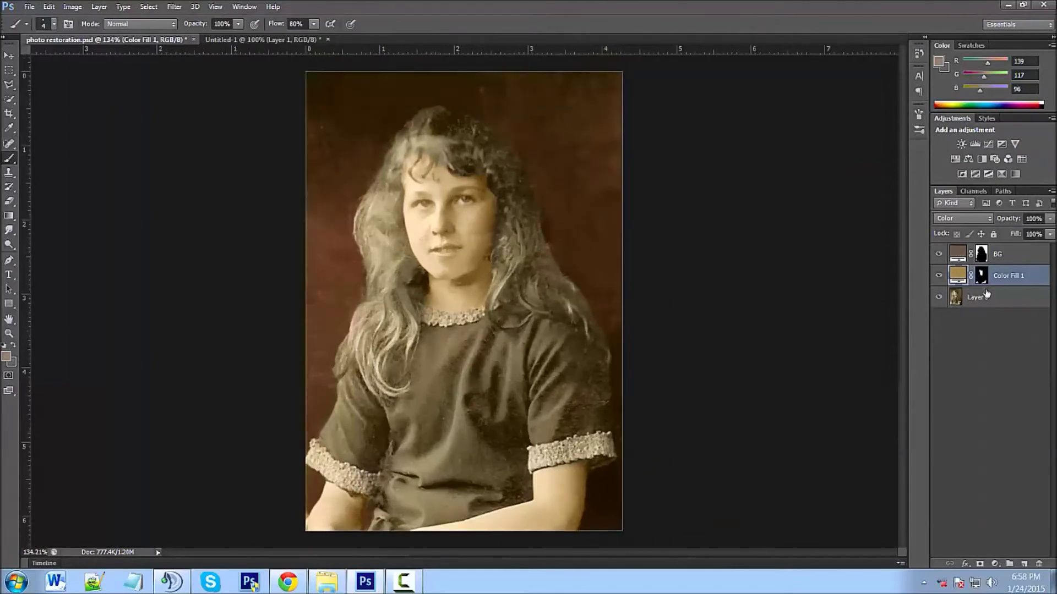
left_click(995, 564)
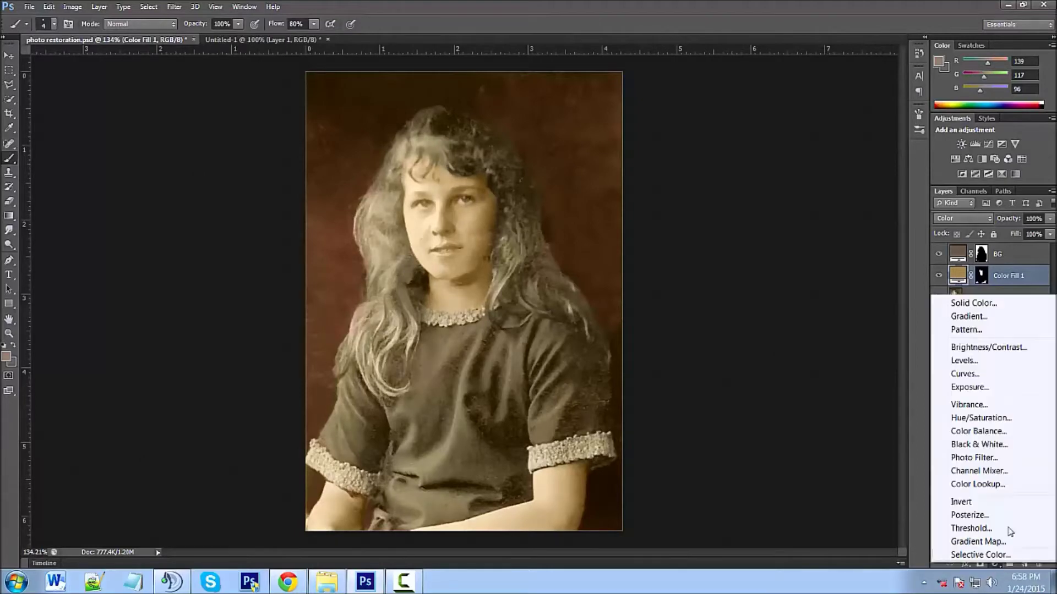
left_click(972, 303)
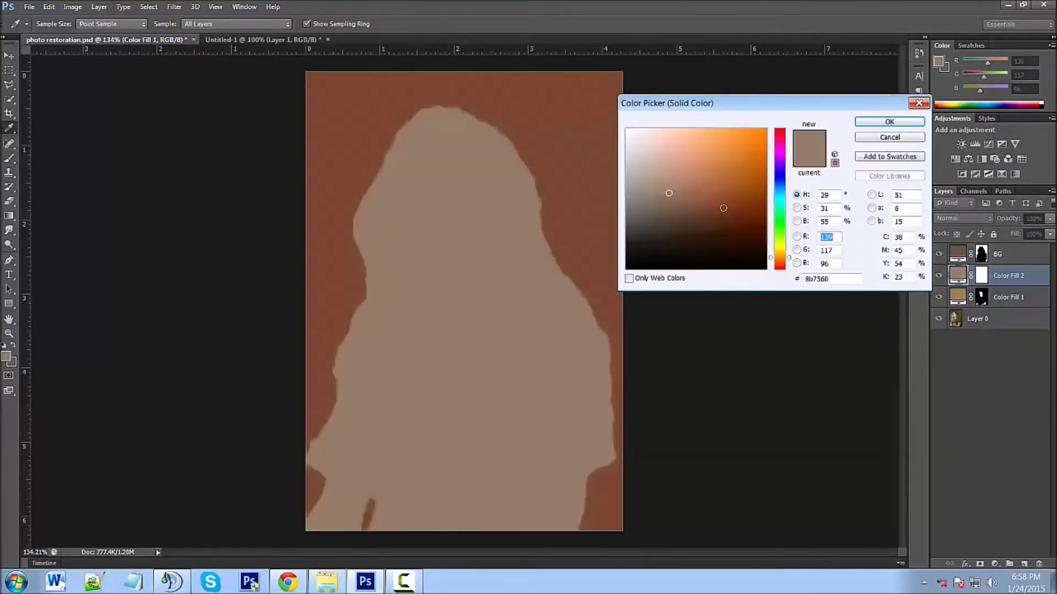
left_click_drag(782, 192, 782, 188)
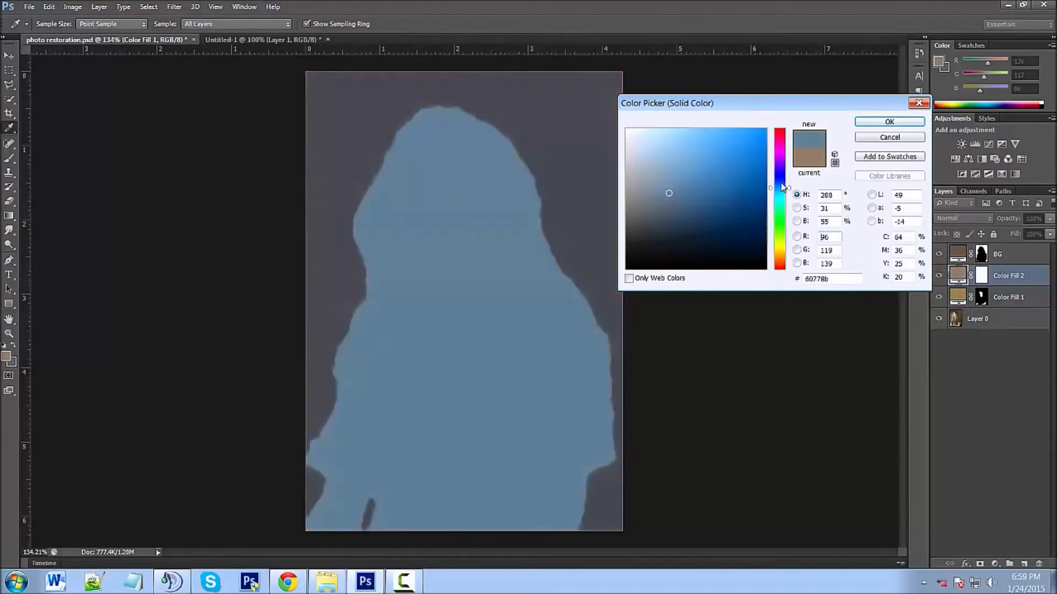
left_click(887, 123)
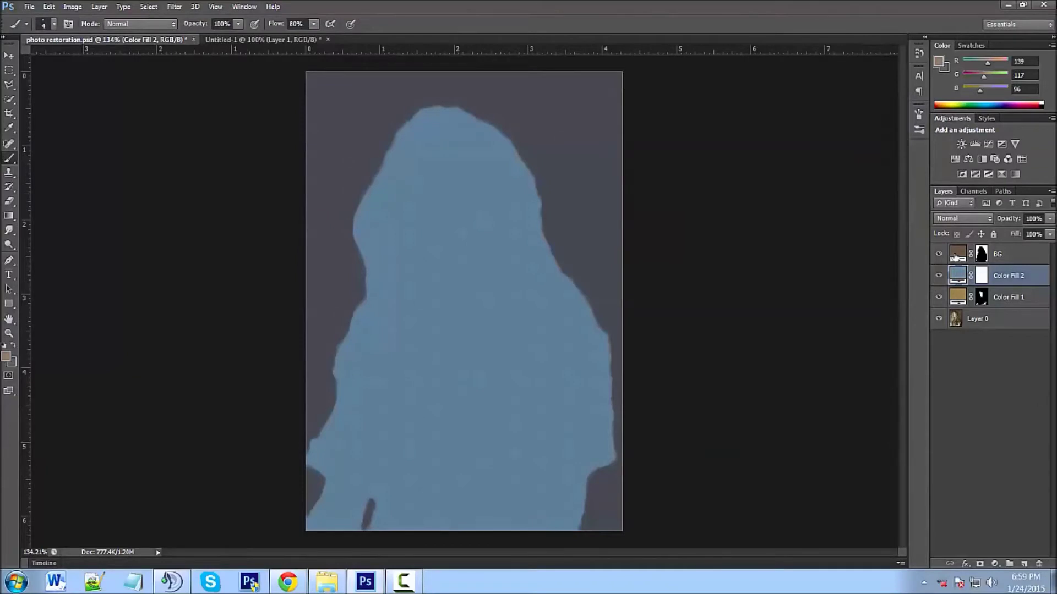
left_click(983, 277)
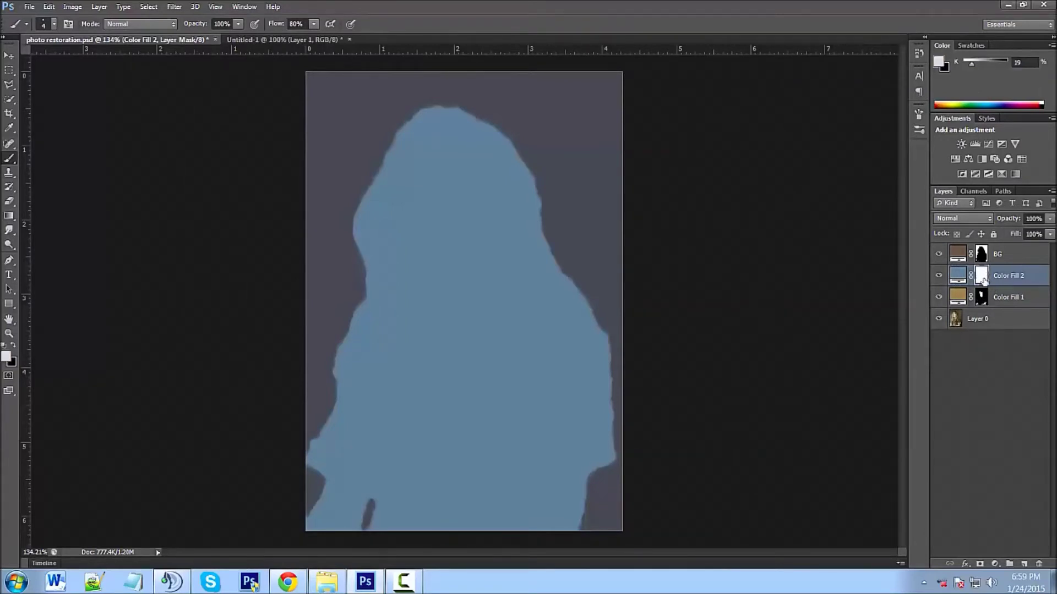
key("ctrl+i")
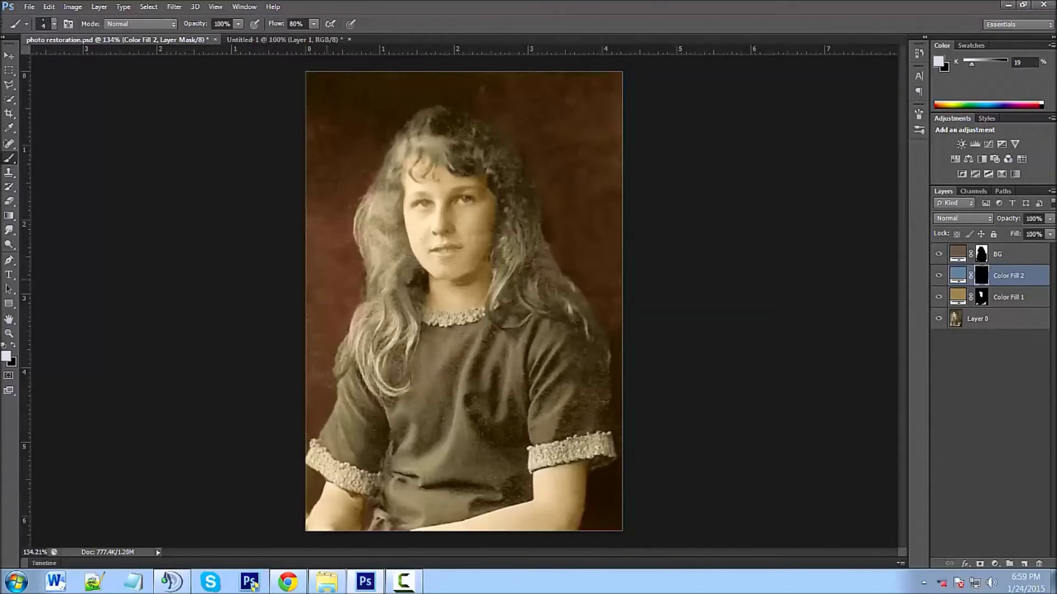
Step: Paint both irises white on the blue fill layer's mask with a small brush to reveal the blue there
scroll(434, 281, "up", 8)
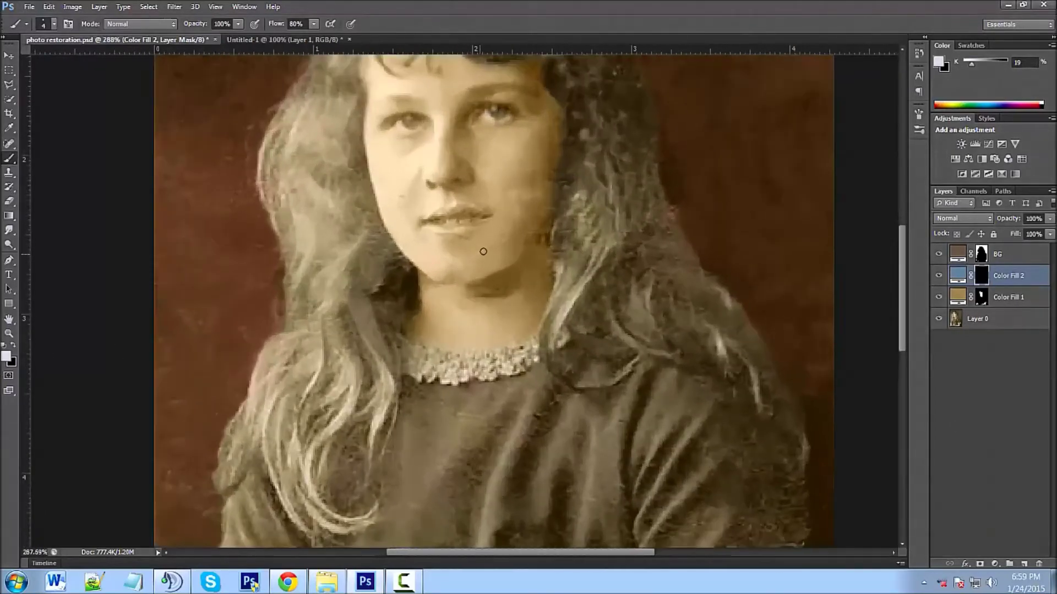
left_click_drag(524, 163, 540, 351)
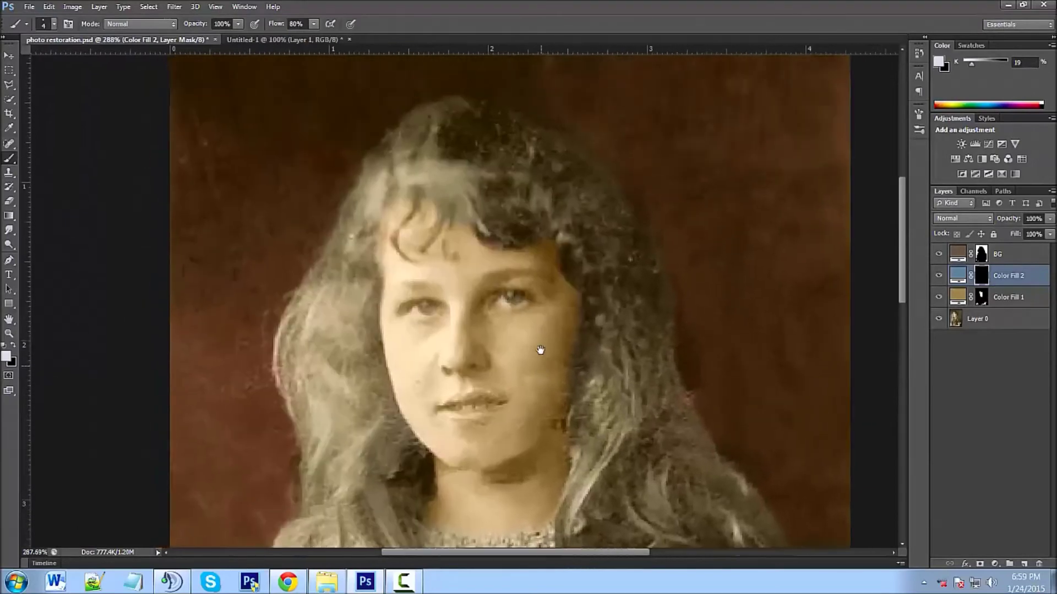
scroll(546, 323, "up", 2)
scroll(545, 323, "up", 3)
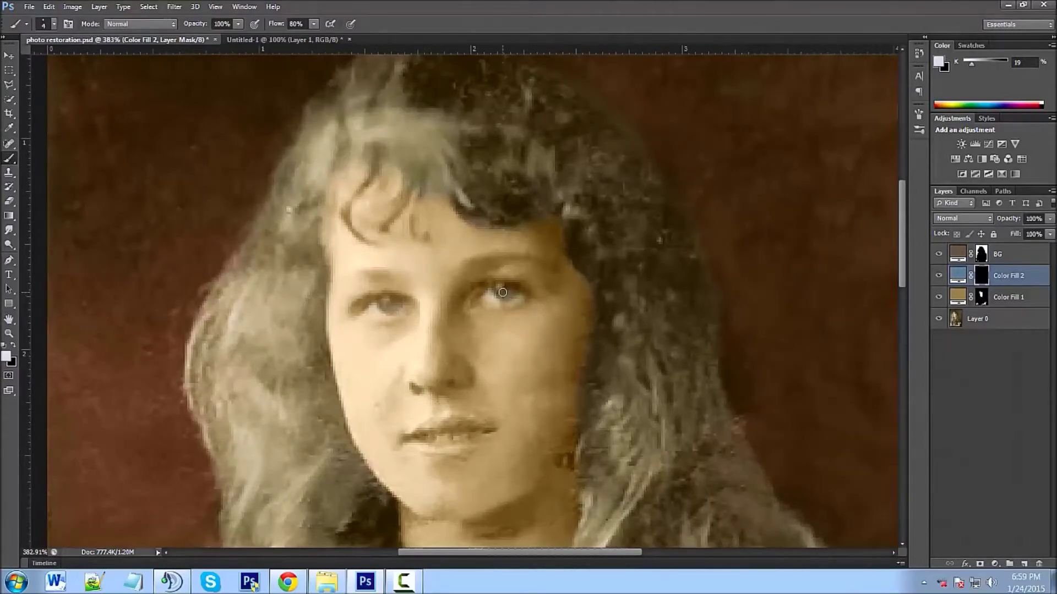
mouse_move(497, 291)
left_mouse_down()
mouse_move(511, 292)
mouse_move(495, 292)
left_mouse_up()
left_click_drag(382, 304, 391, 301)
Step: Set the blue eye fill layer's blend mode to Overlay and check how the eyes look
scroll(857, 301, "down", 4)
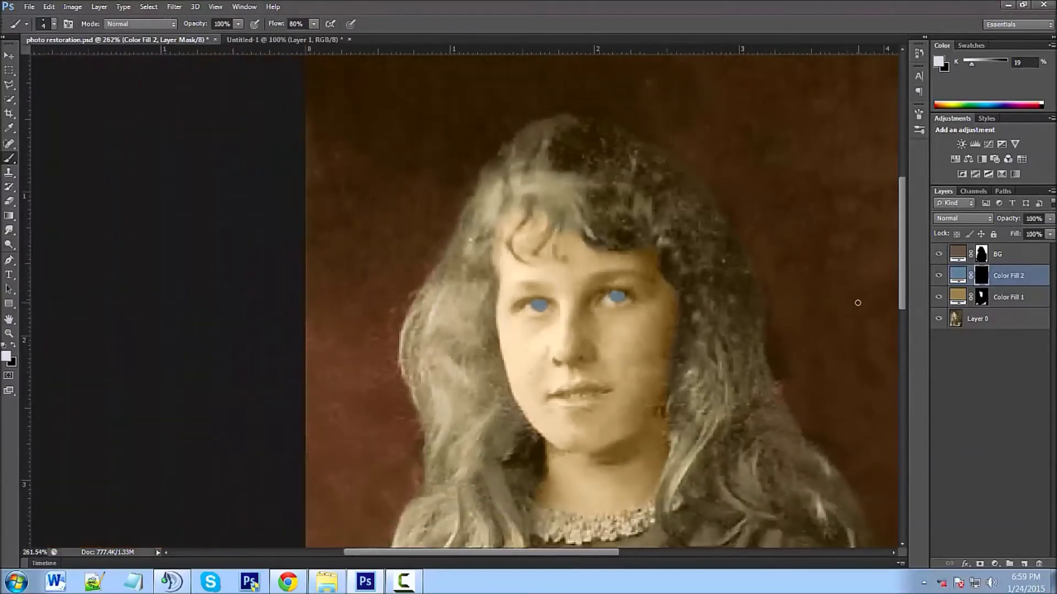
scroll(829, 305, "down", 7)
scroll(784, 322, "up", 1)
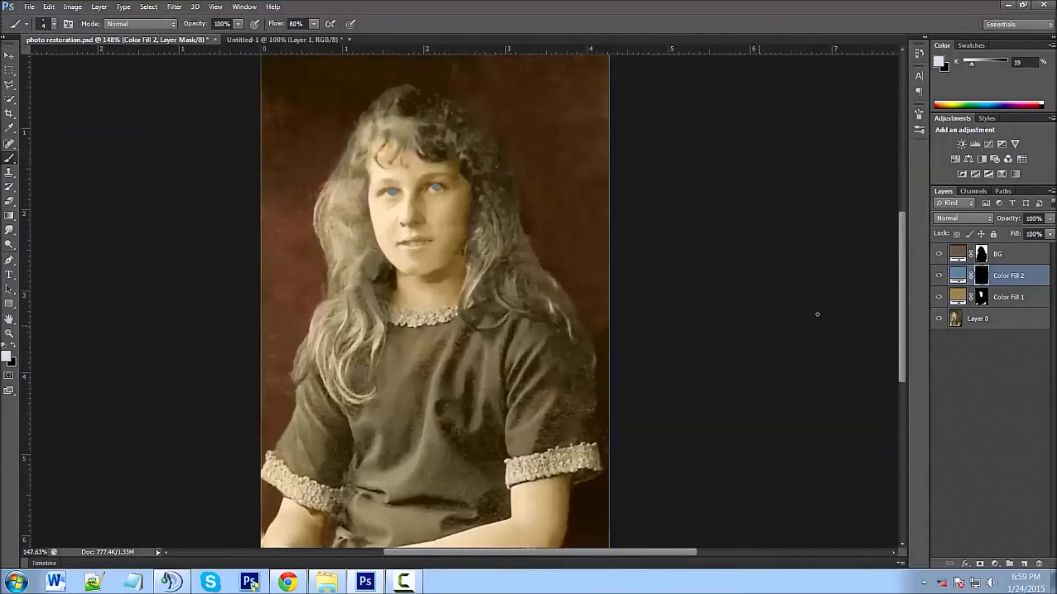
left_click(966, 221)
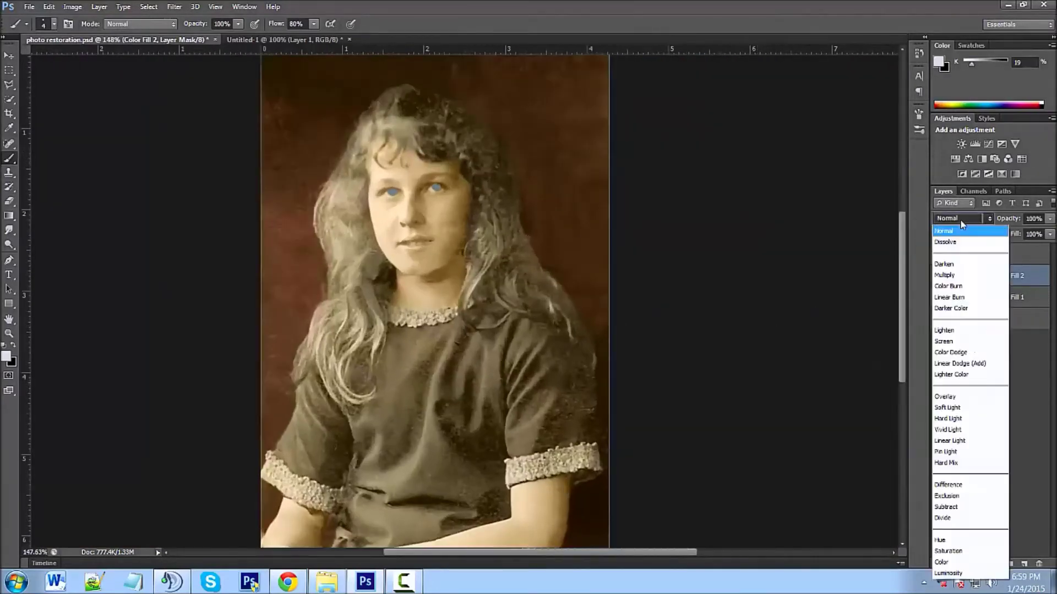
left_click(953, 397)
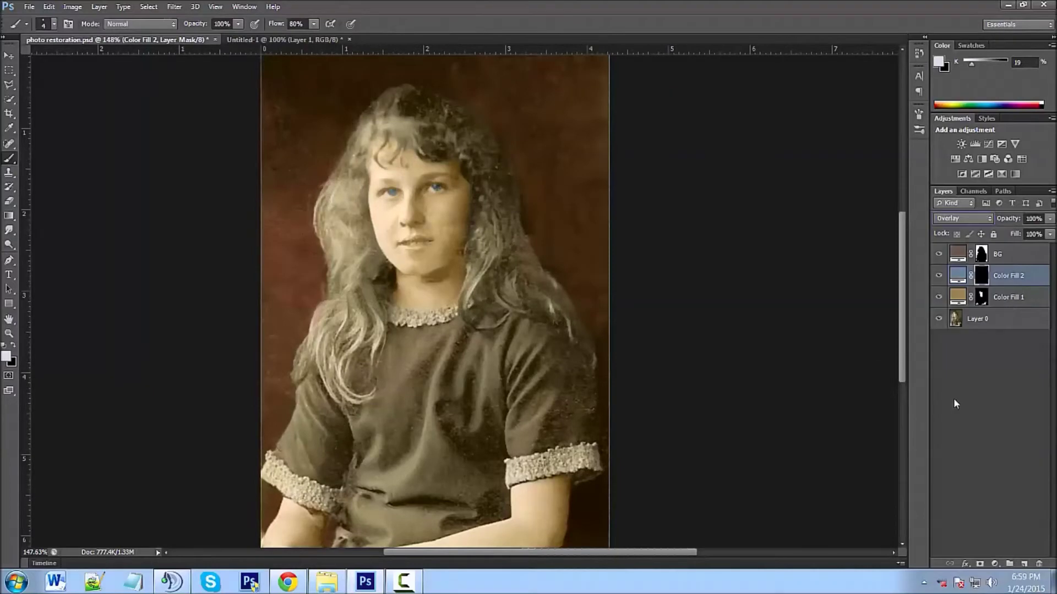
scroll(468, 262, "up", 3)
scroll(469, 263, "down", 3)
Step: Try the Color blend mode on the blue eye fill layer, then return it to Overlay and compare the look
left_click(989, 219)
left_click(938, 563)
left_click(948, 219)
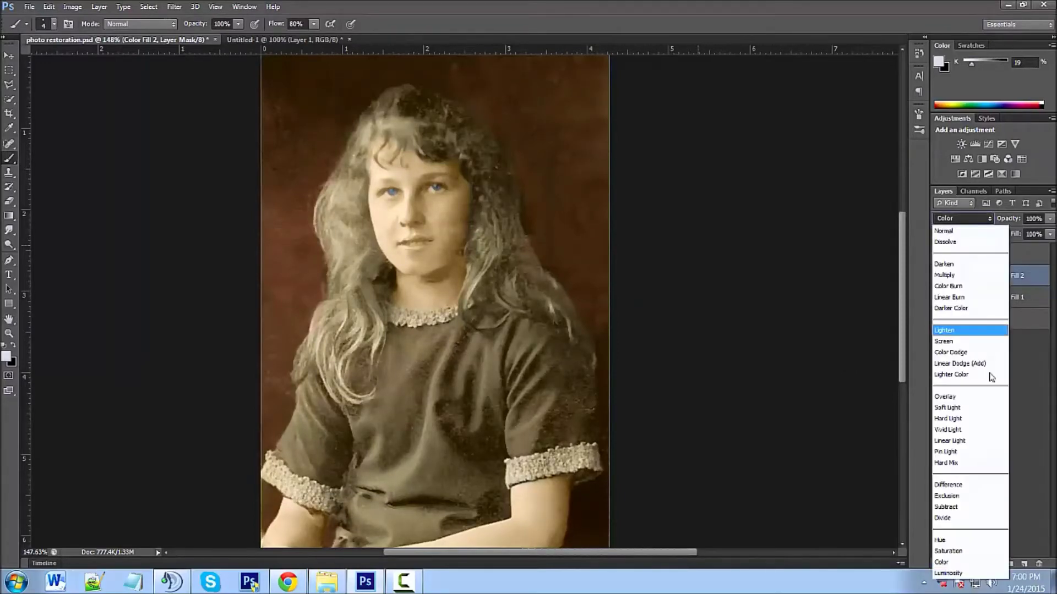
left_click(971, 398)
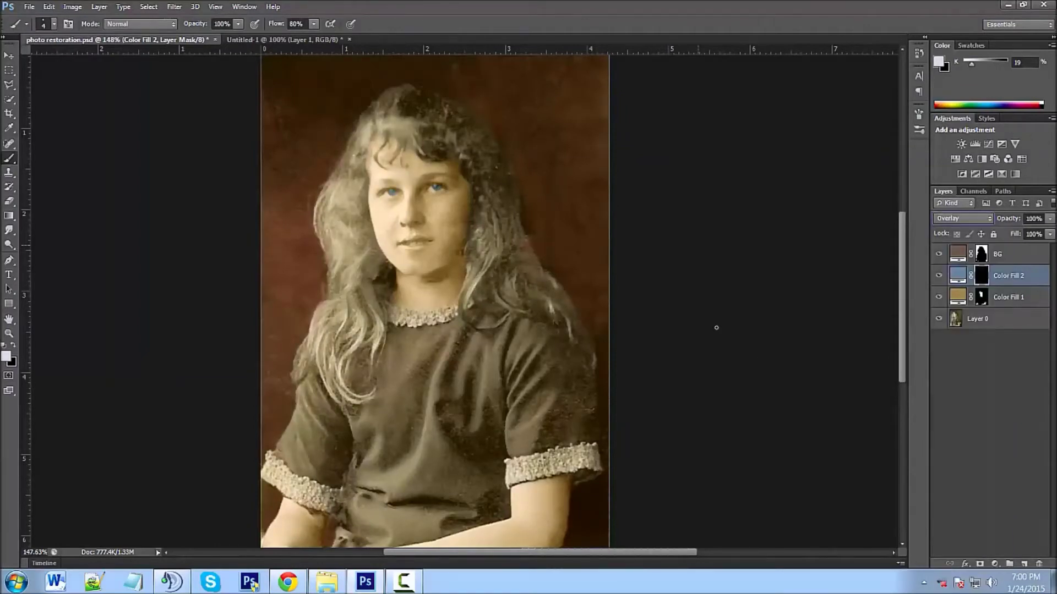
scroll(486, 257, "up", 5)
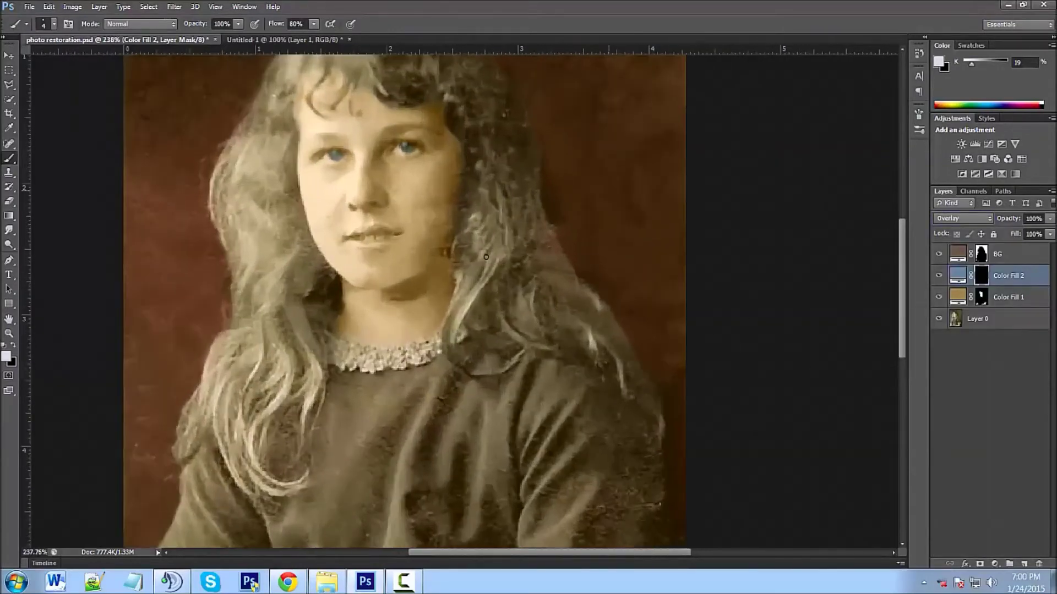
scroll(486, 257, "down", 5)
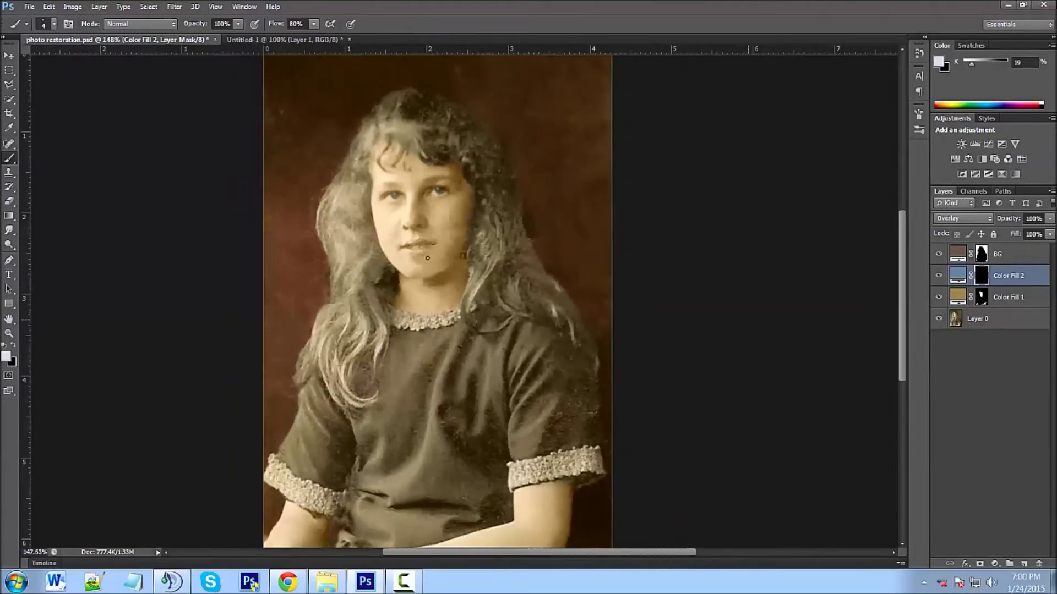
scroll(511, 342, "down", 2)
scroll(512, 342, "up", 2)
scroll(512, 342, "down", 1)
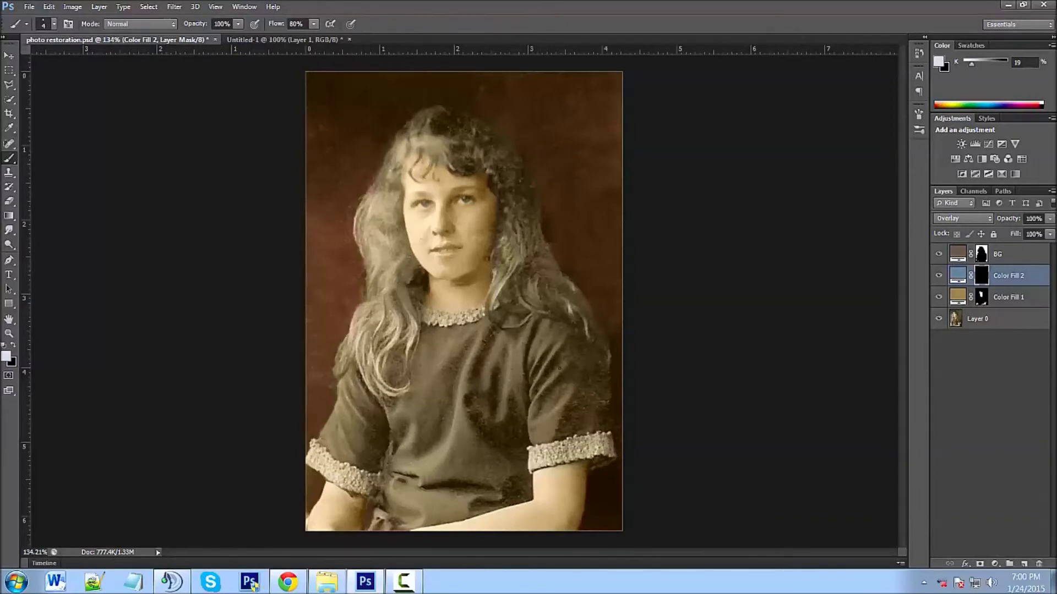
Step: Select the dress on Layer 0 with the Quick Selection tool, leaving out the hair, arms and lace trim
left_click(1007, 319)
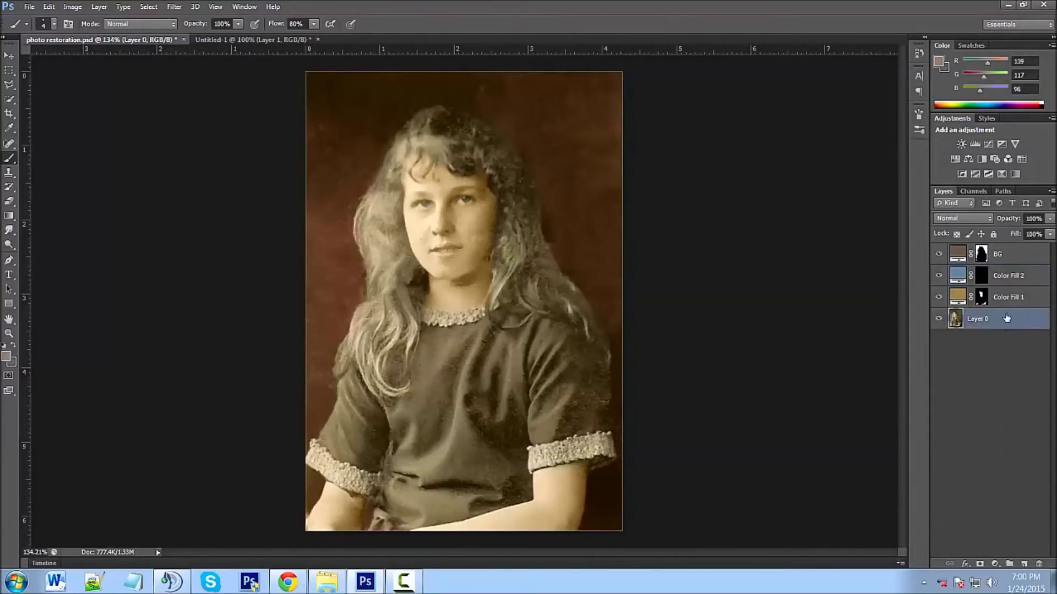
left_click(11, 100)
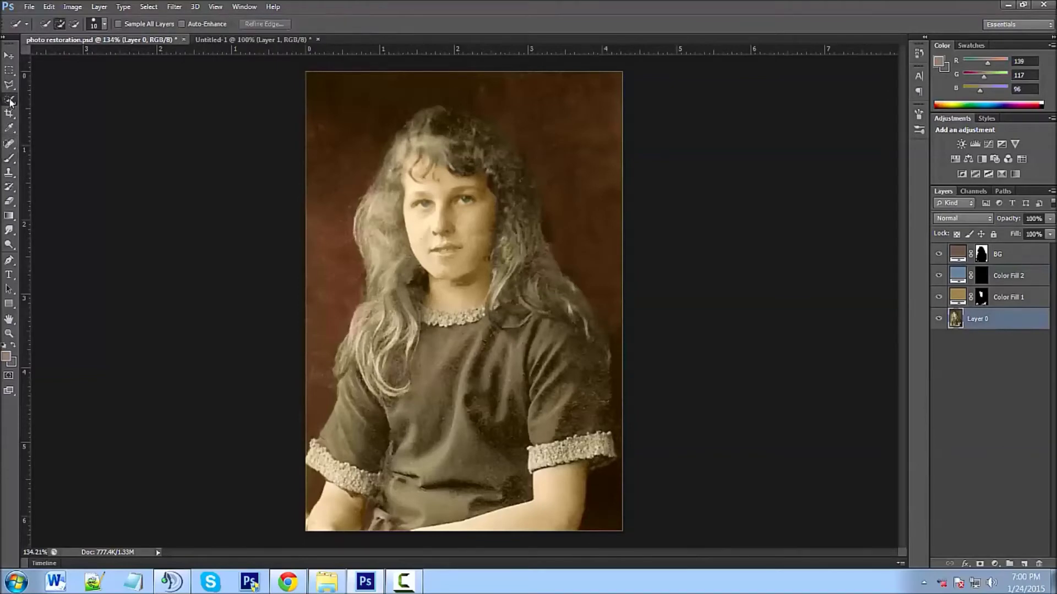
right_click(11, 101)
left_click(50, 101)
scroll(435, 353, "up", 3)
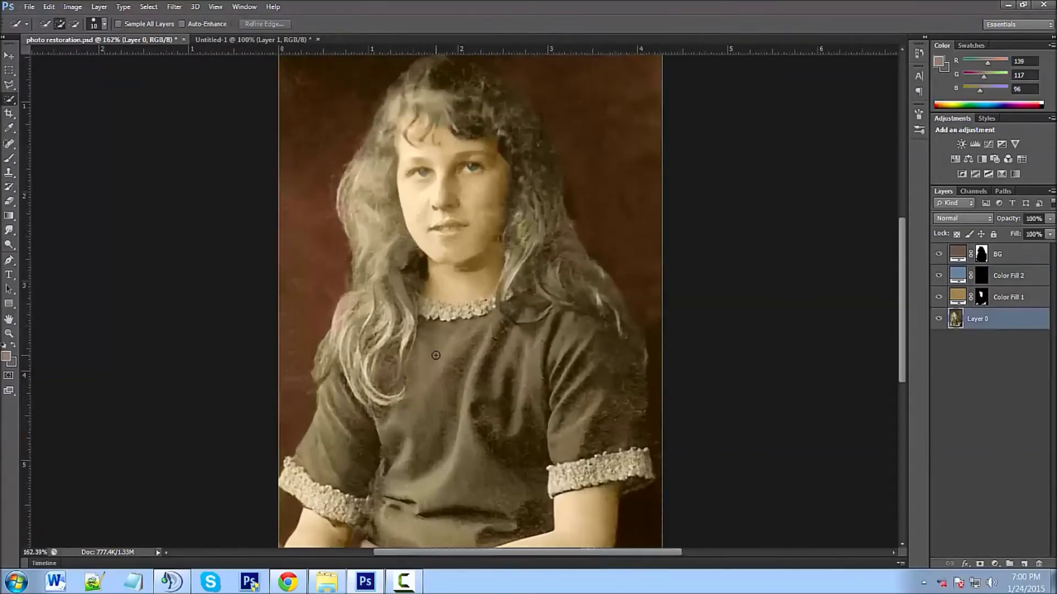
mouse_move(447, 372)
left_mouse_down()
mouse_move(420, 278)
mouse_move(418, 207)
mouse_move(434, 189)
mouse_move(542, 162)
mouse_move(622, 230)
mouse_move(656, 286)
mouse_move(569, 308)
mouse_move(526, 380)
mouse_move(311, 346)
mouse_move(314, 314)
mouse_move(253, 357)
mouse_move(243, 432)
mouse_move(203, 503)
mouse_move(218, 471)
mouse_move(216, 430)
mouse_move(312, 424)
left_mouse_up()
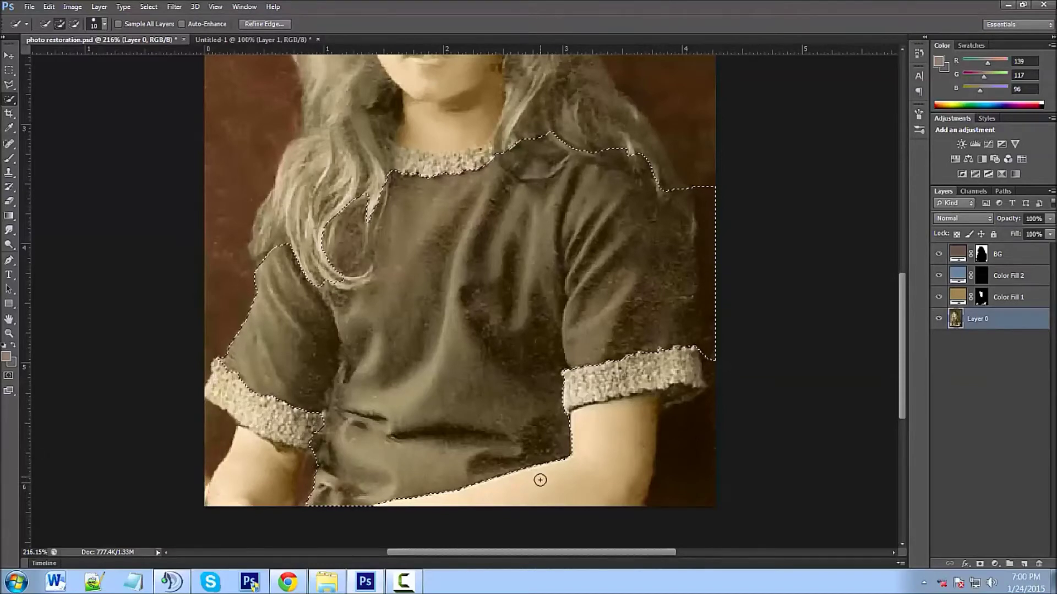
Step: Remove the background beside the sleeve from the dress selection and touch up its shoulder and waist edges
left_click_drag(715, 319, 714, 281)
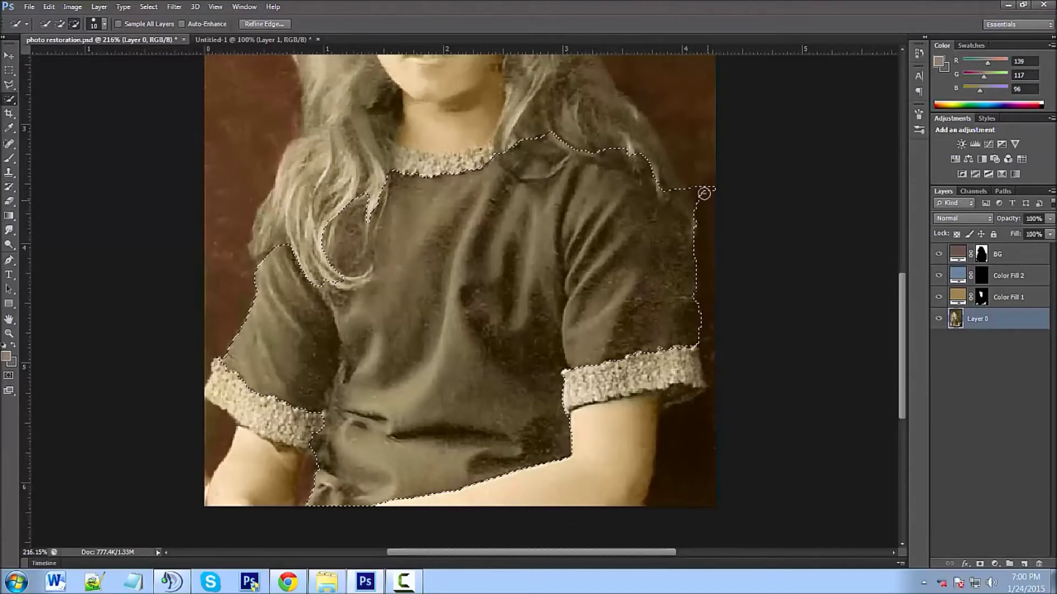
left_click_drag(684, 188, 686, 200)
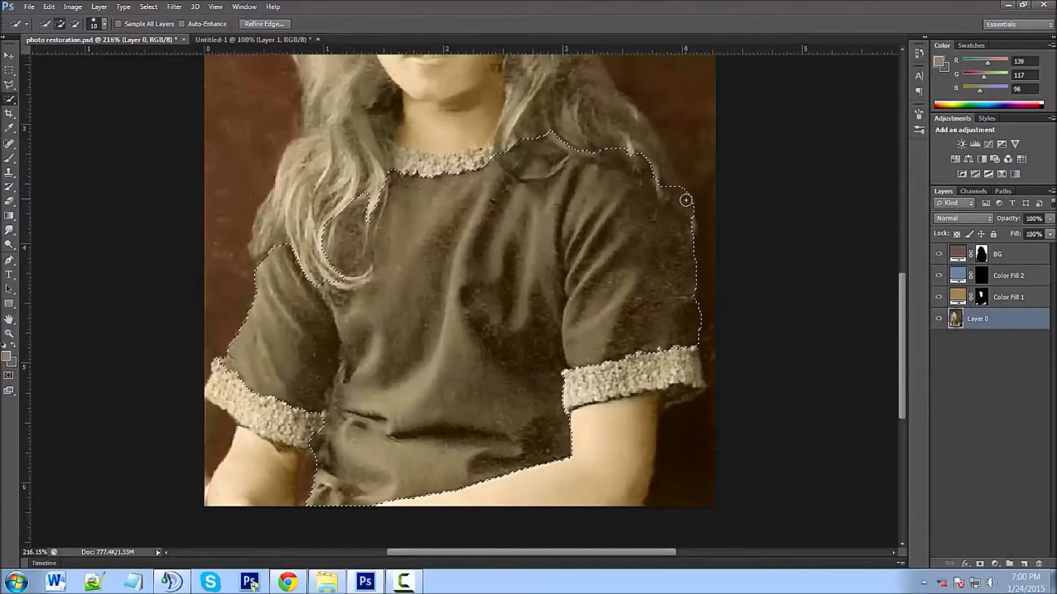
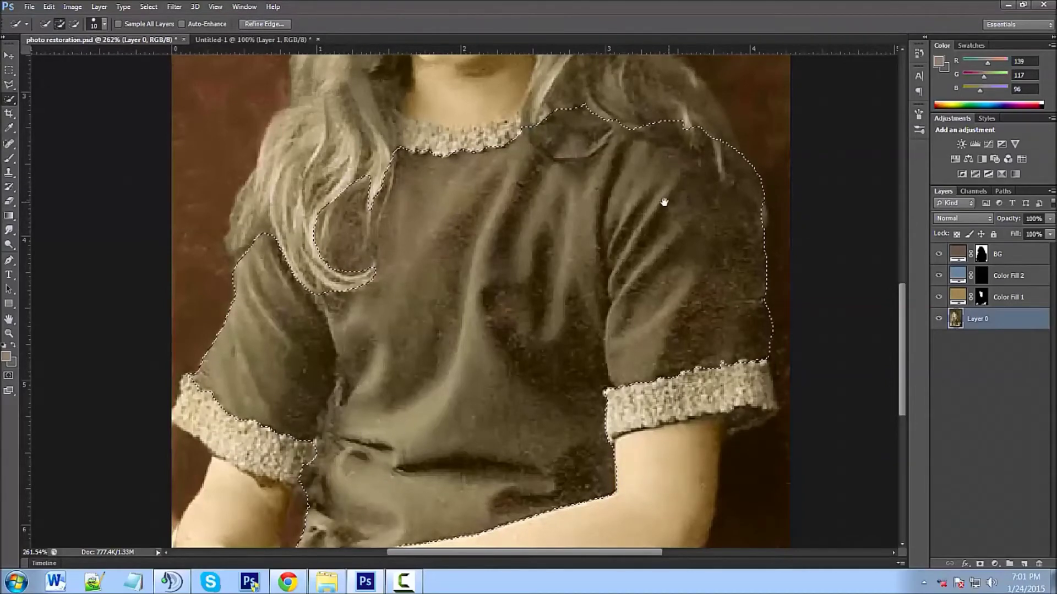
left_click_drag(649, 216, 511, 272)
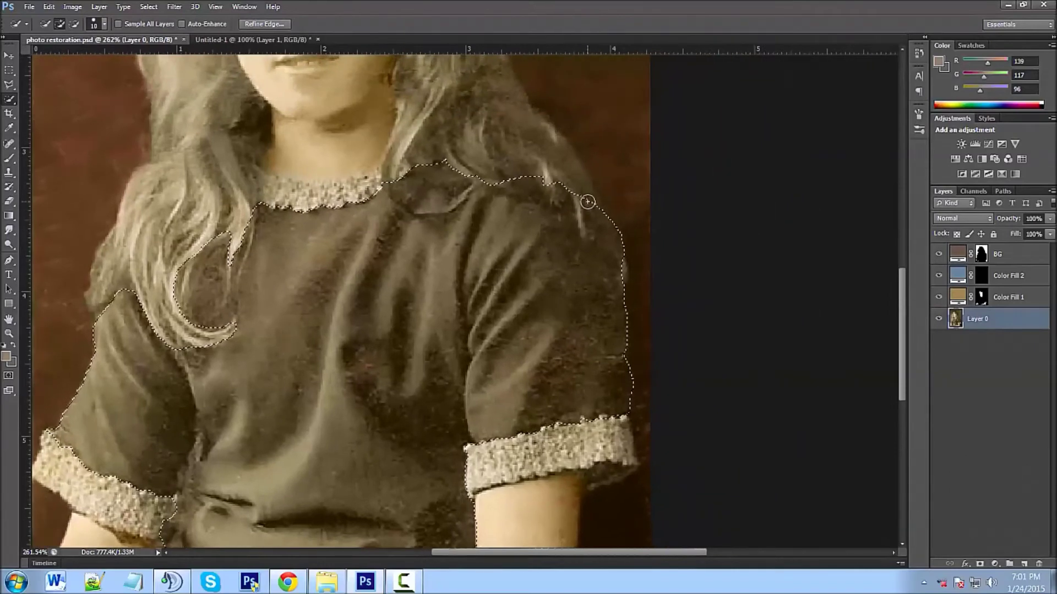
left_click_drag(585, 200, 587, 193)
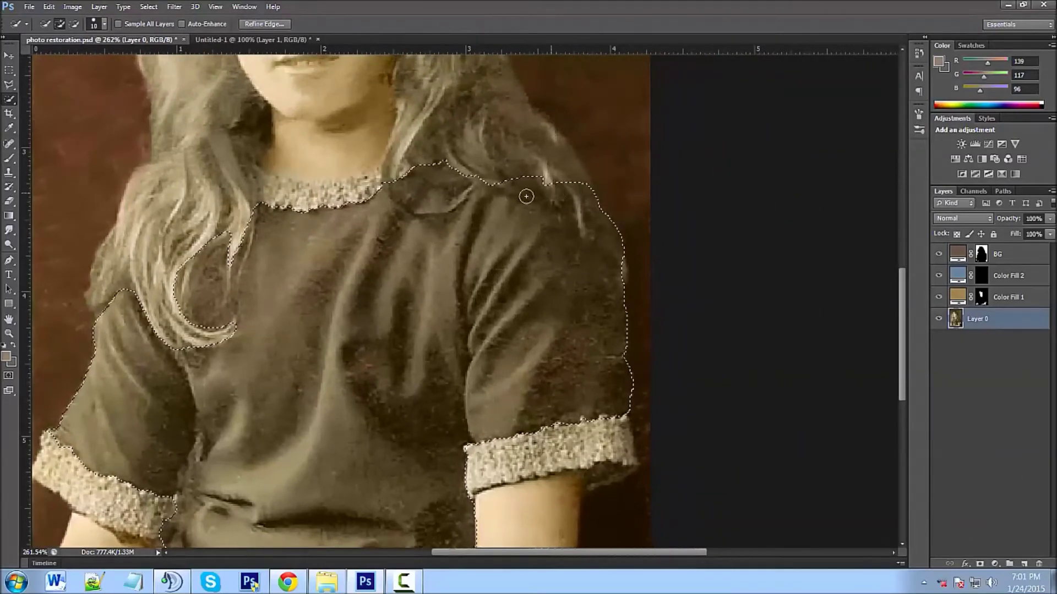
left_click_drag(462, 309, 512, 216)
mouse_move(427, 307)
left_mouse_down()
mouse_move(460, 300)
mouse_move(474, 325)
left_mouse_up()
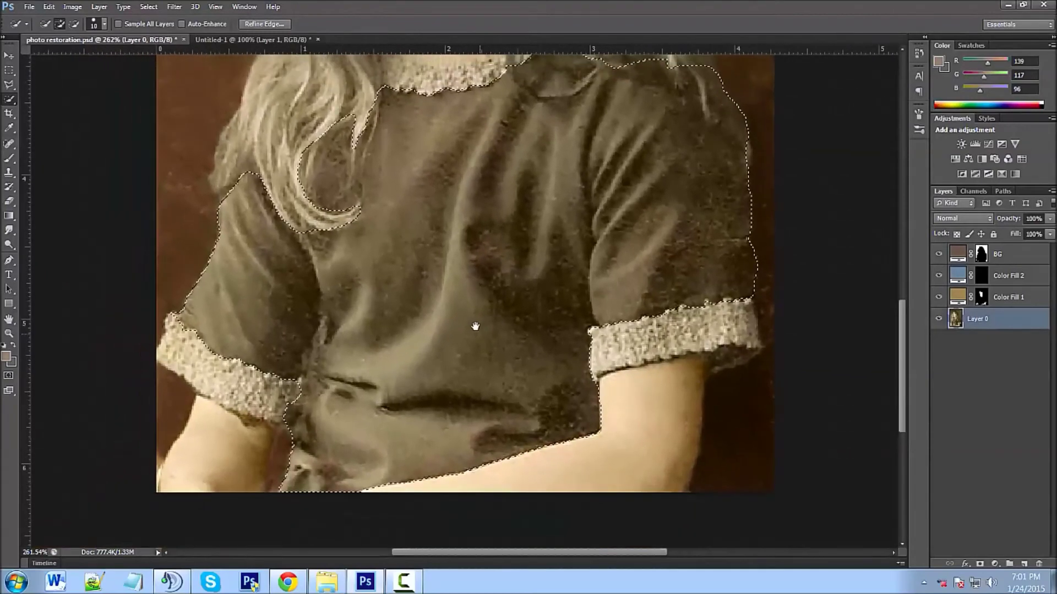
left_click(290, 409, "alt")
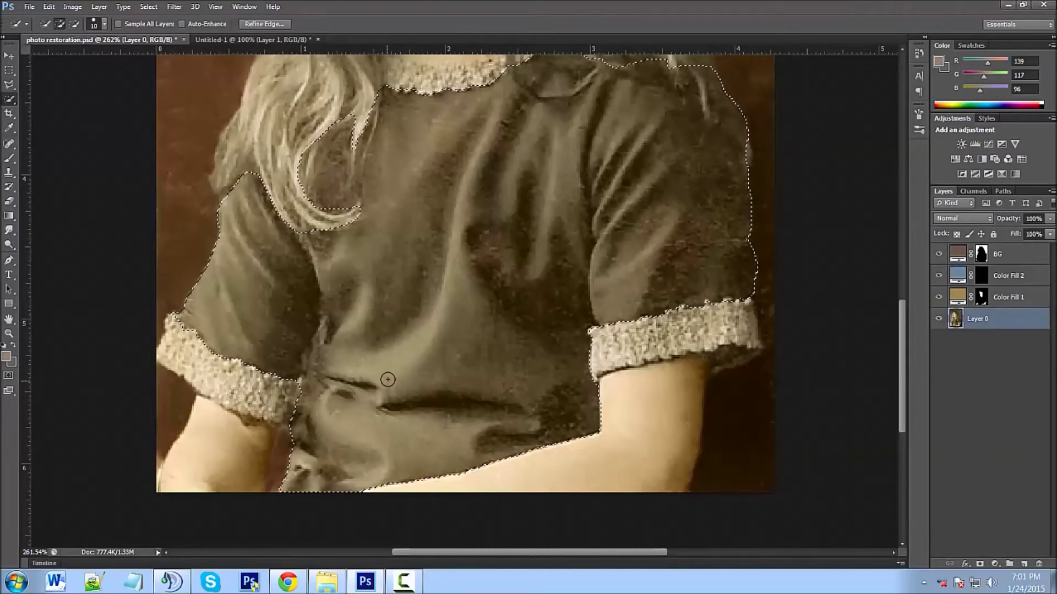
Step: Refine the dress selection's edge with Smart Radius on, a 0.7 px radius and slight smoothing, output to a selection
scroll(421, 320, "down", 2)
scroll(421, 320, "down", 3)
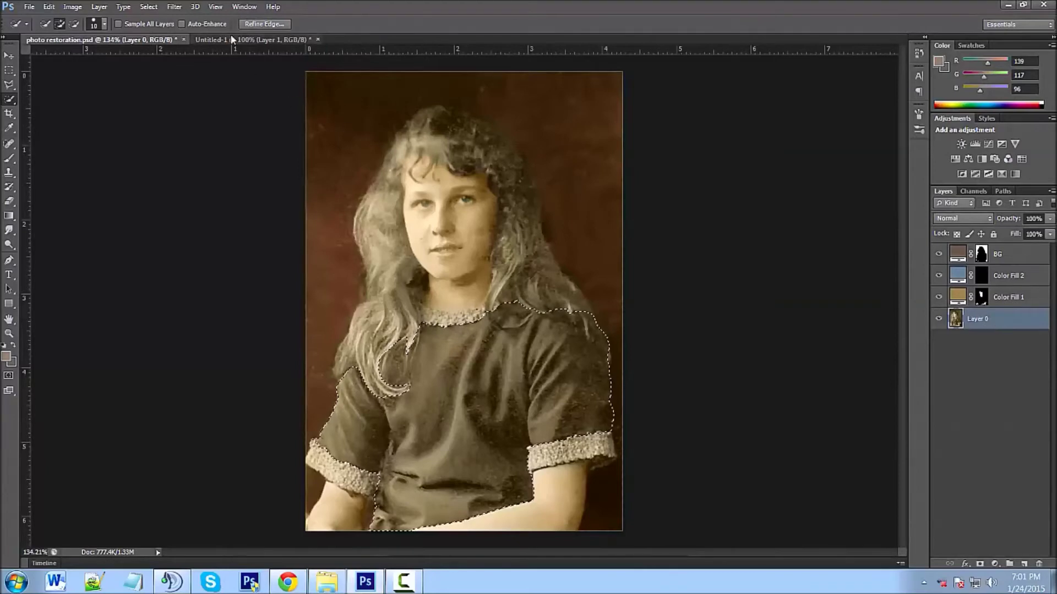
left_click(263, 23)
left_click(747, 183)
left_click_drag(745, 197, 748, 204)
left_click(746, 235)
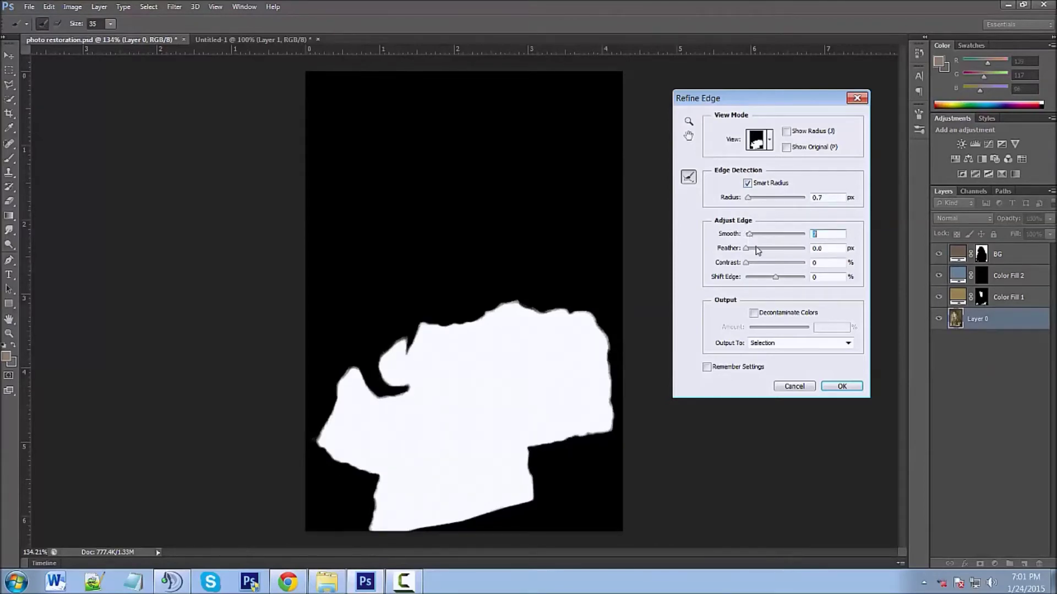
left_click(844, 388)
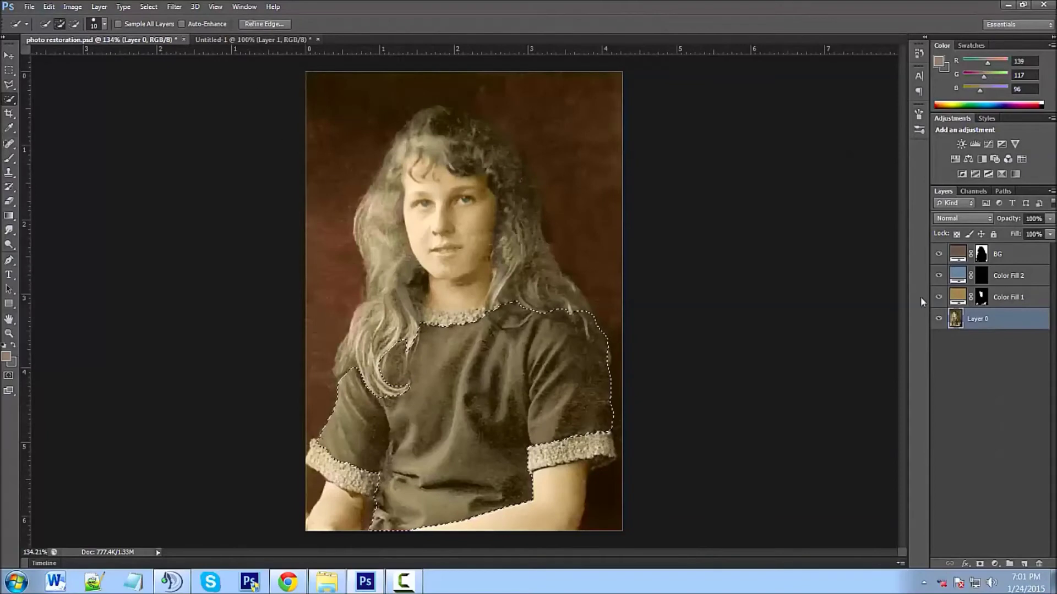
Step: Add a purple (#83608b) solid color fill layer over the dress selection and set its blend mode to Color
left_click(994, 564)
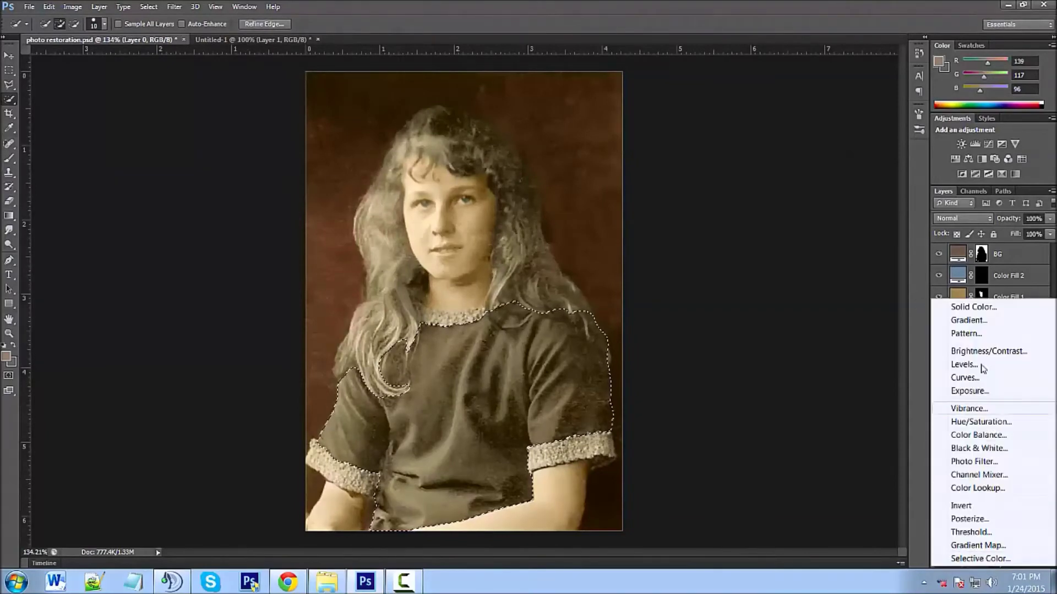
left_click(955, 302)
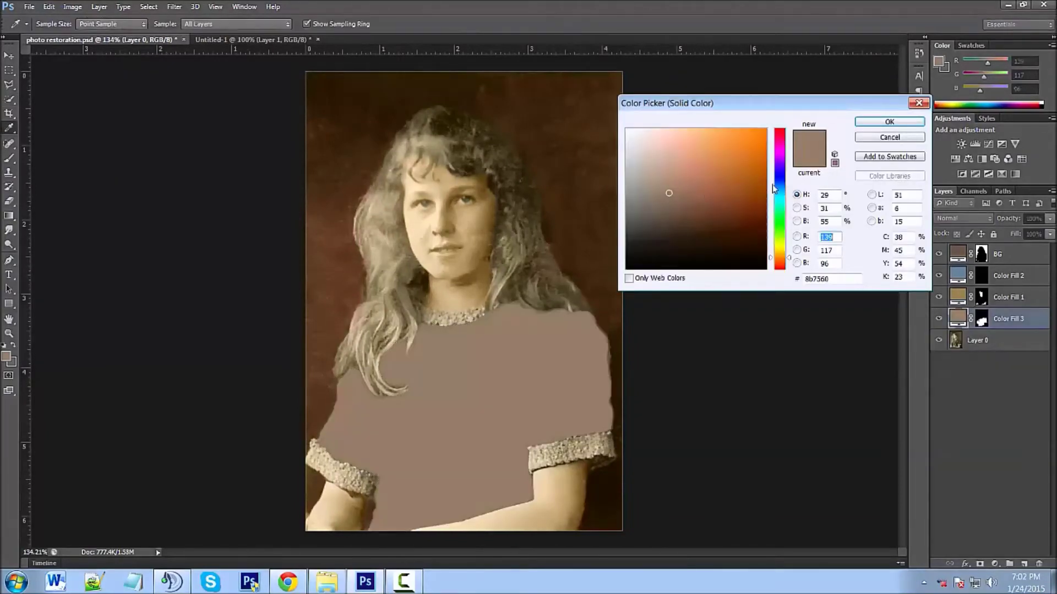
left_click_drag(785, 164, 785, 160)
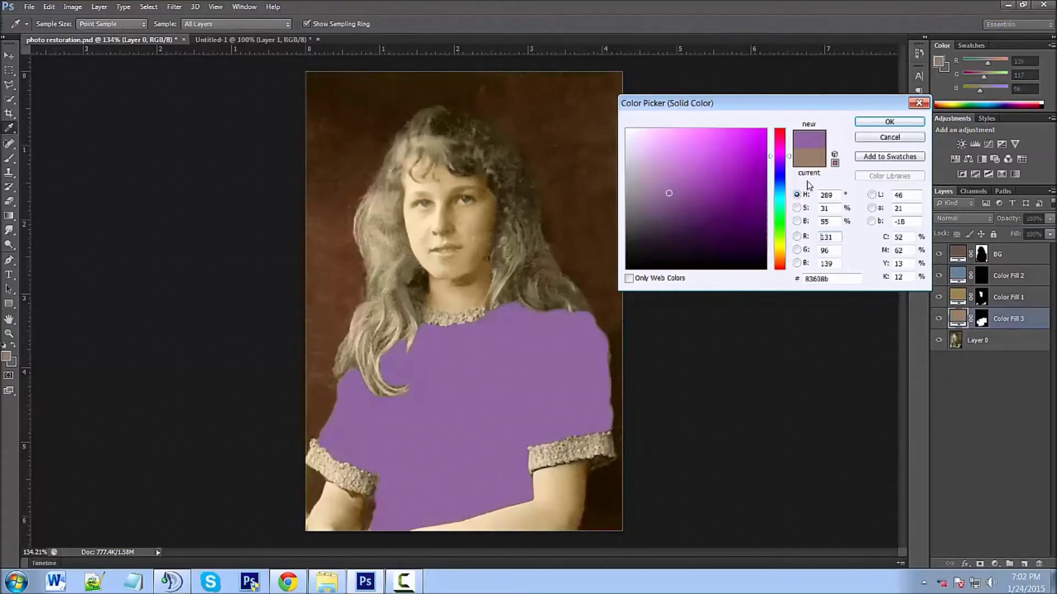
left_click(889, 121)
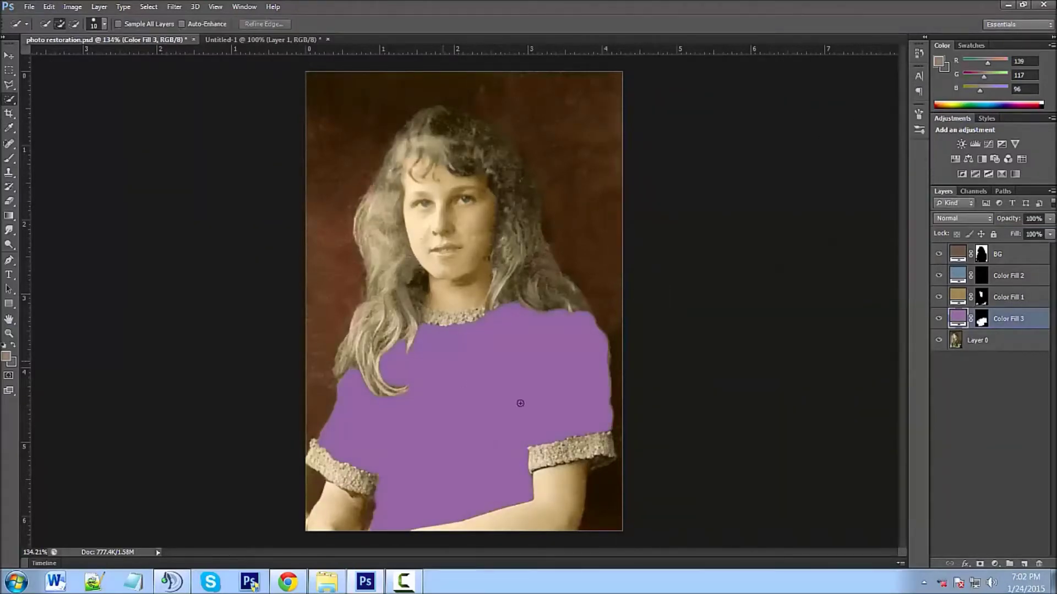
left_click(969, 219)
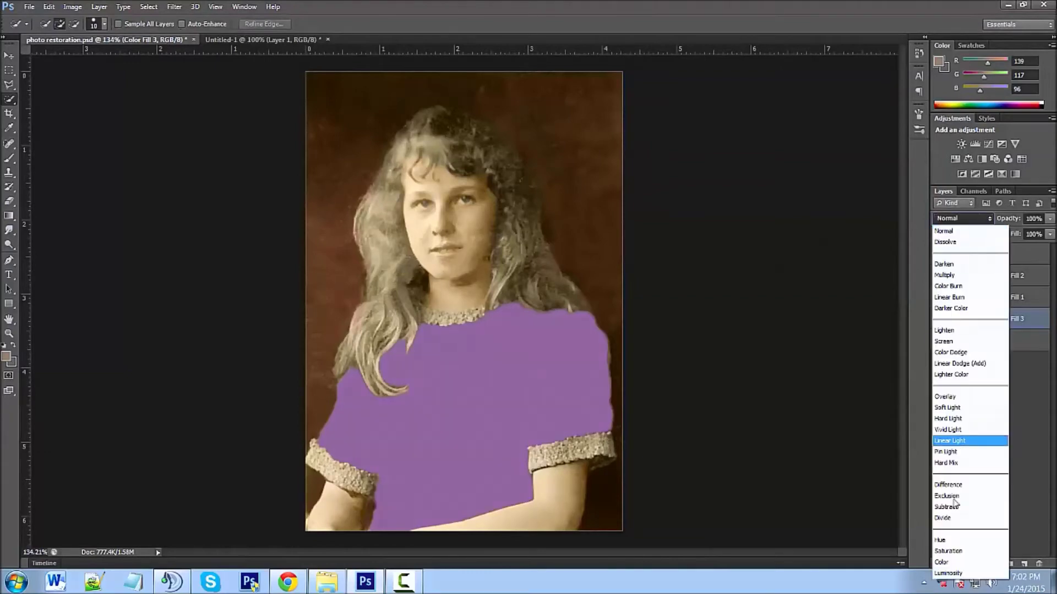
left_click(961, 563)
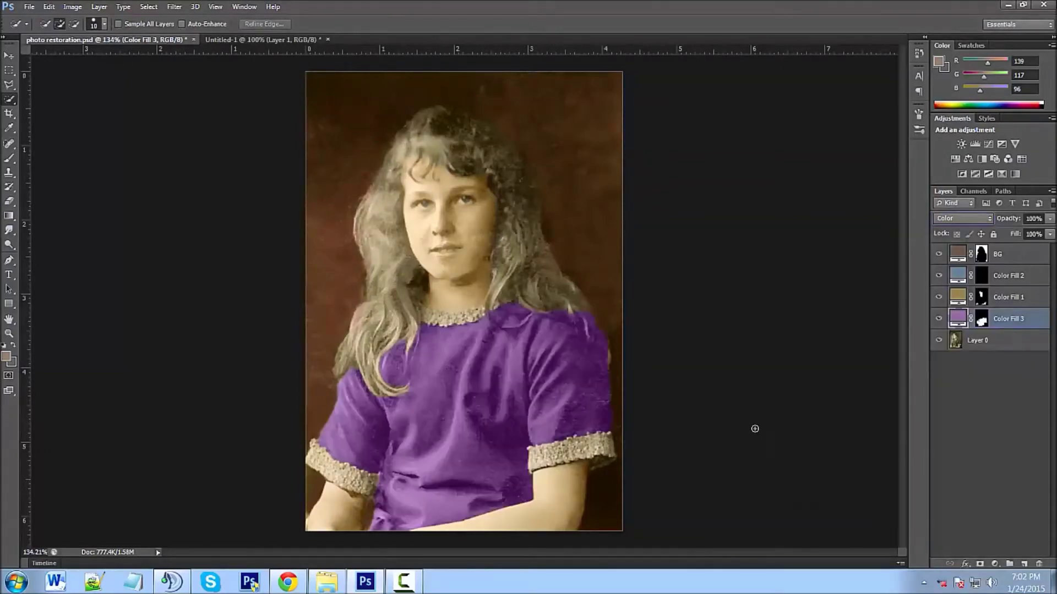
Step: Change the dress color fill to a darker, more muted purple
double_click(959, 319)
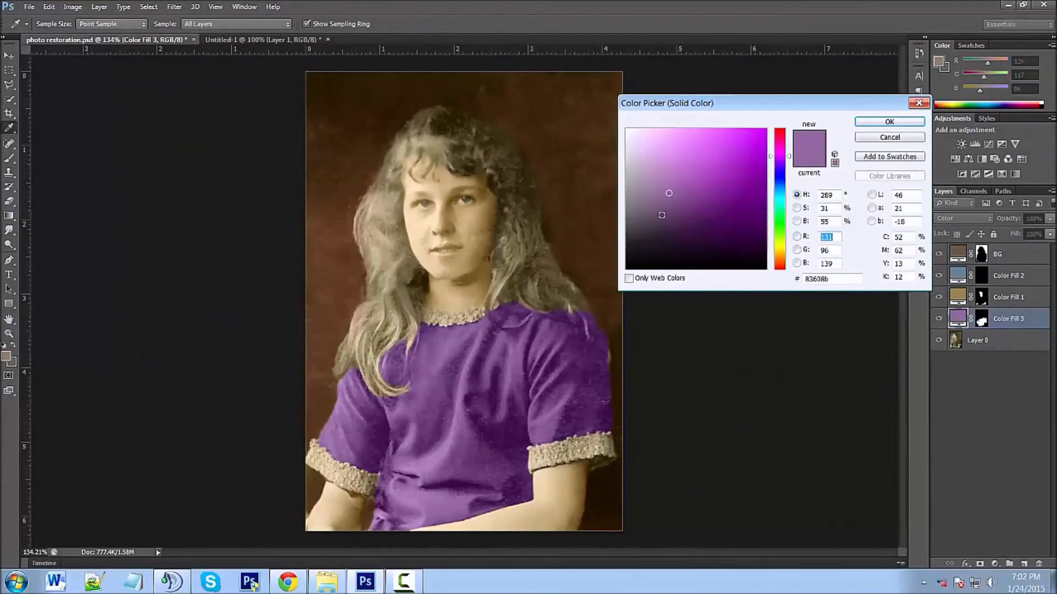
left_click(665, 206)
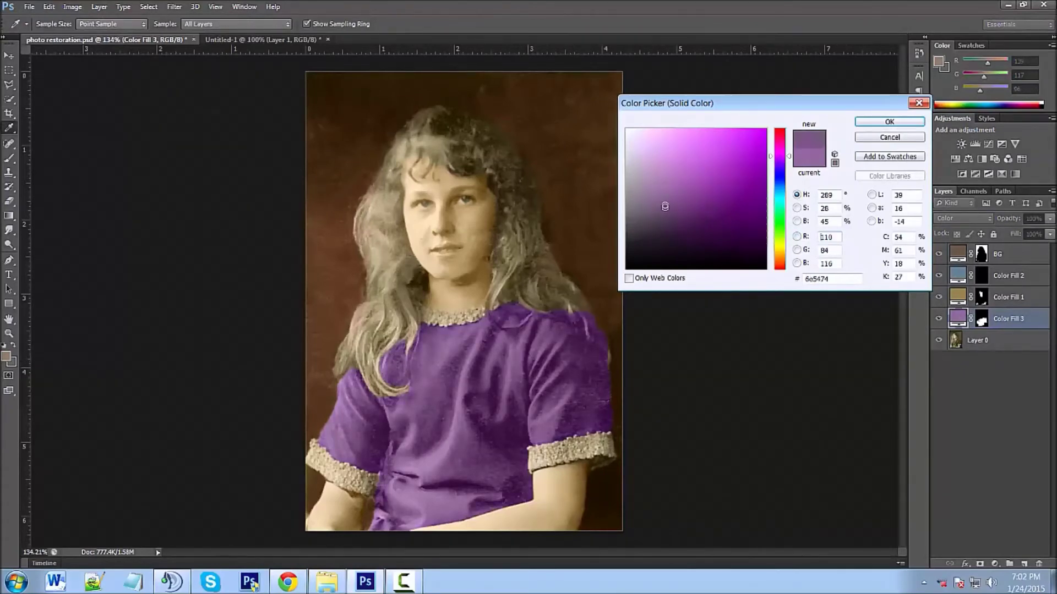
left_click_drag(664, 208, 660, 214)
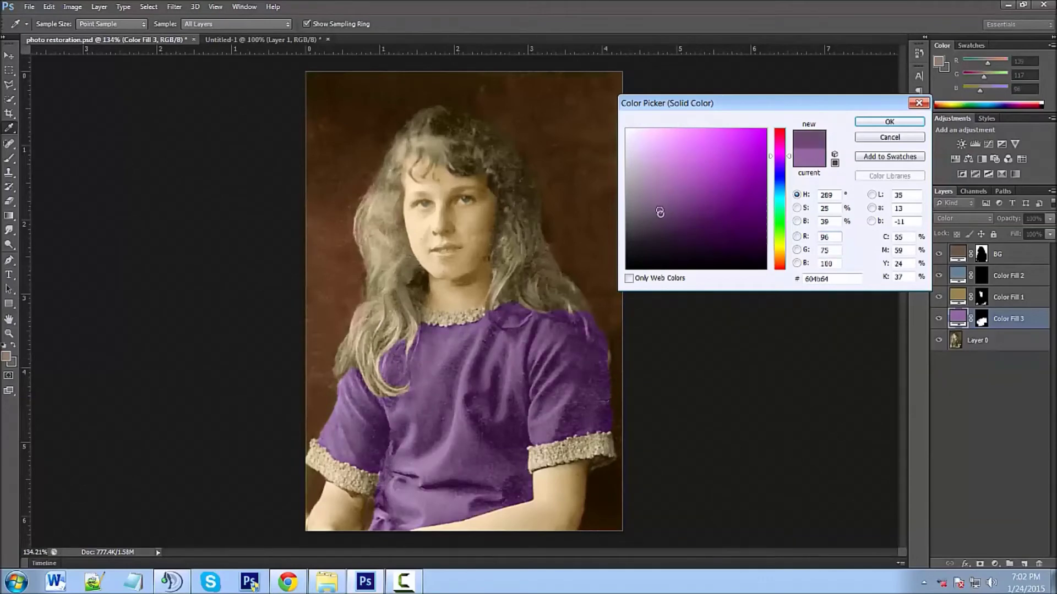
left_click(659, 202)
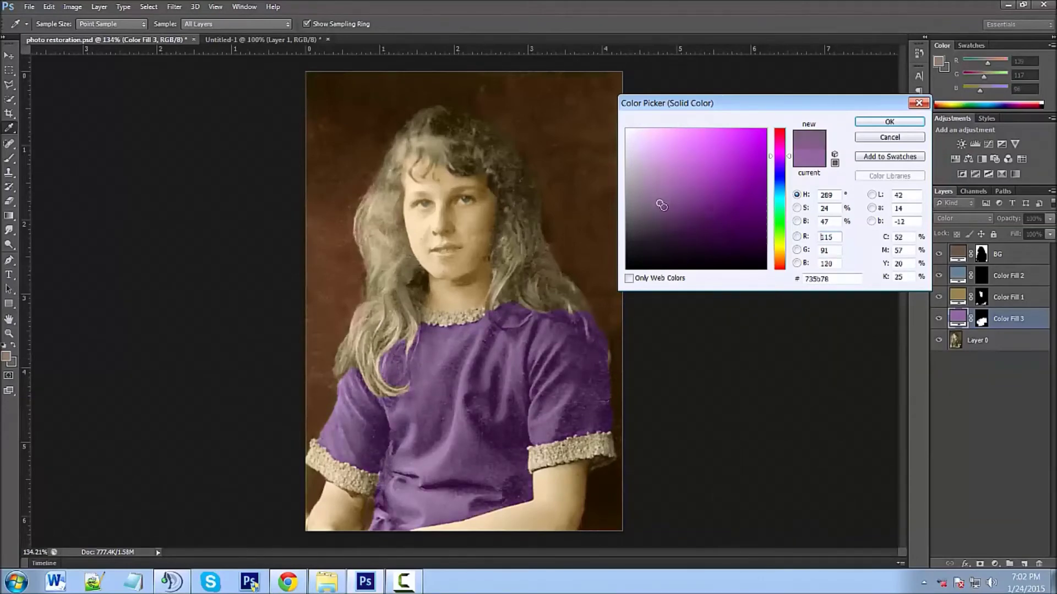
left_click(668, 199)
left_click(665, 209)
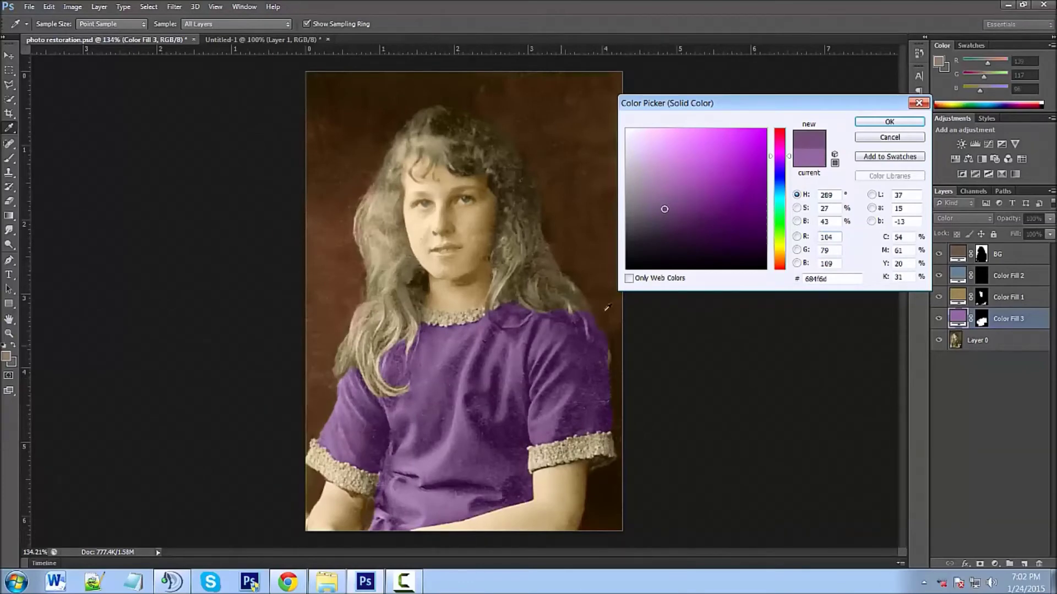
left_click(661, 215)
left_click(903, 122)
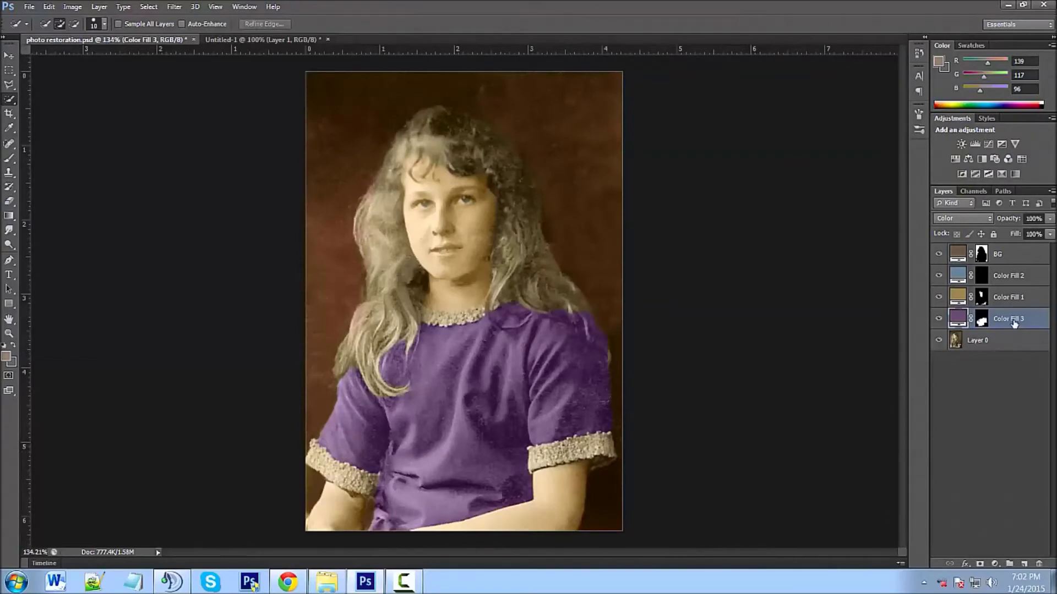
Step: Rename the blue fill layer as eye, the tan fill layer as skin and the purple fill layer as shirt
double_click(1008, 277)
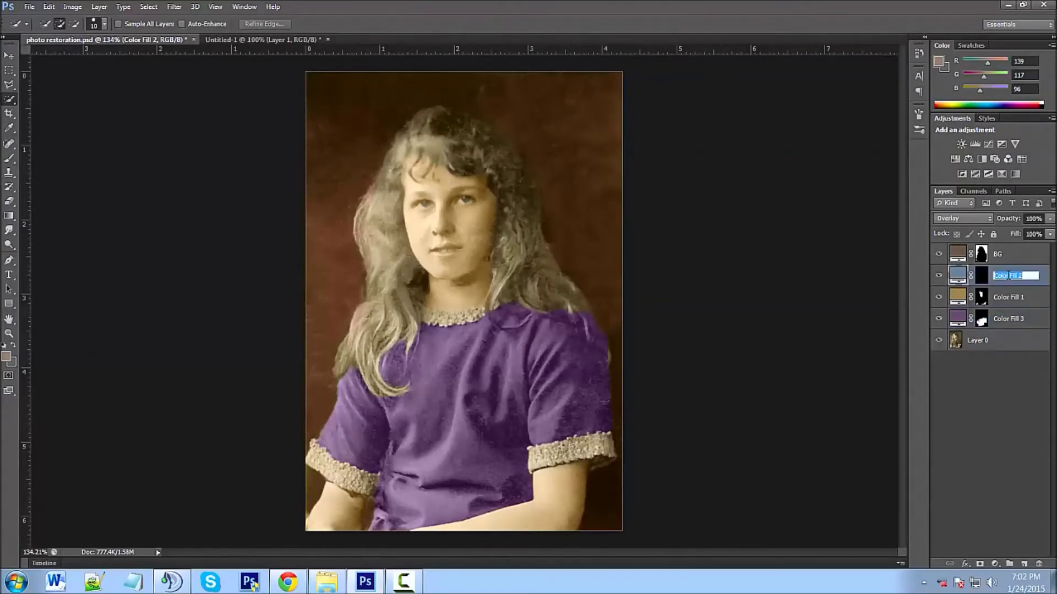
type("eys")
double_click(1020, 298)
type("skin")
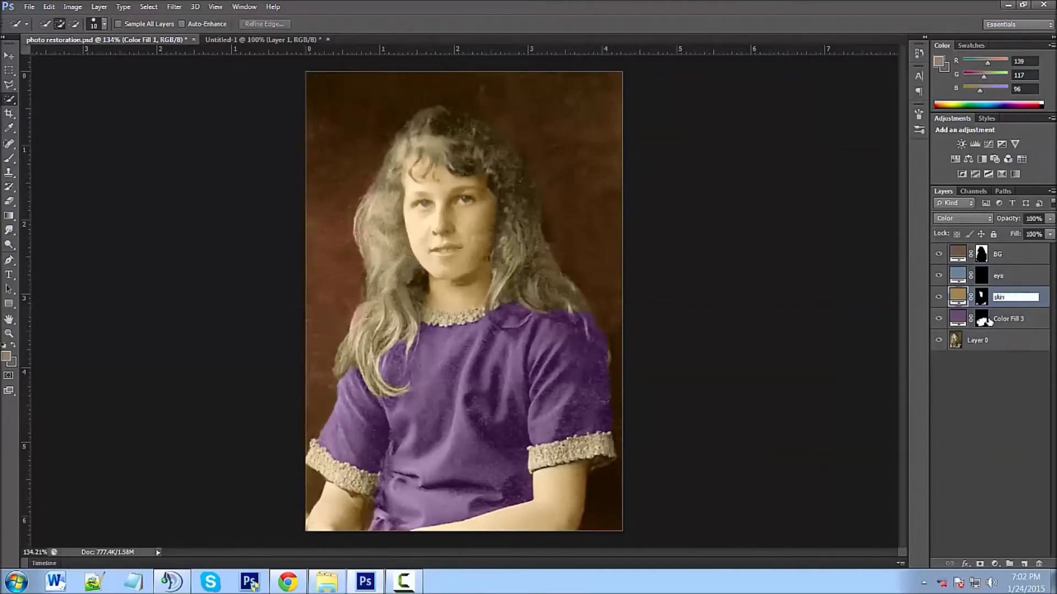
double_click(1009, 319)
type("shirt")
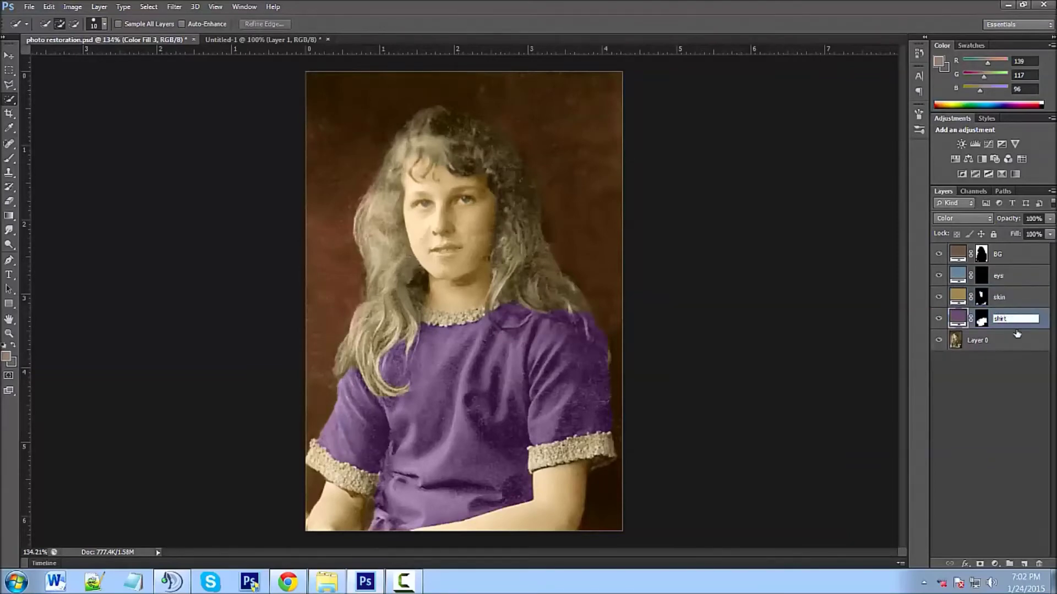
Step: Select the lace collar on Layer 0 with the Quick Selection tool and clean up its edge along the dress
left_click(1023, 344)
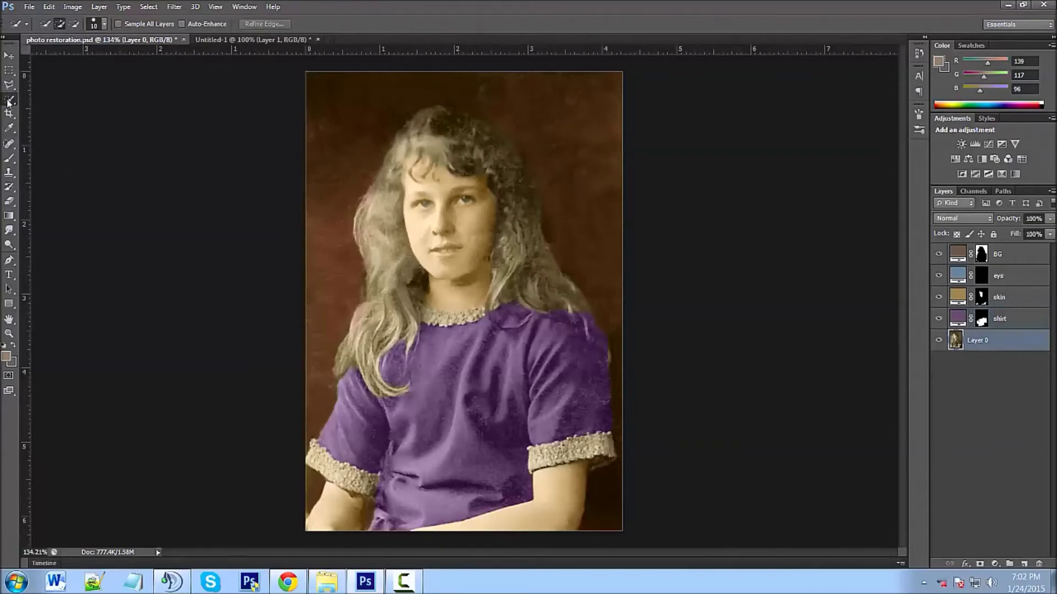
scroll(444, 393, "up", 3)
mouse_move(430, 254)
left_mouse_down()
mouse_move(475, 256)
mouse_move(516, 245)
mouse_move(439, 244)
left_mouse_up()
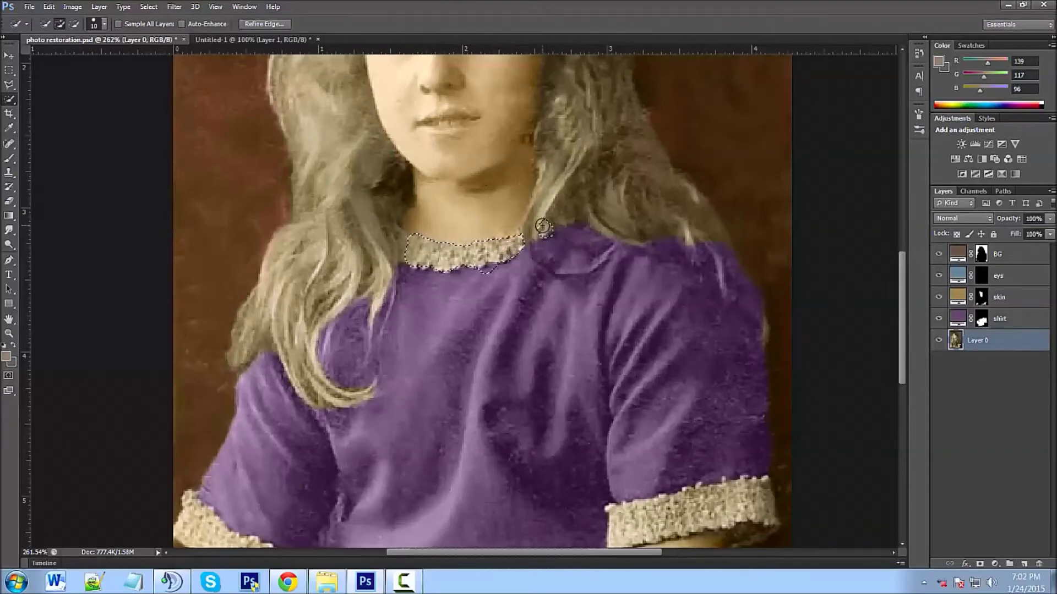
key("alt")
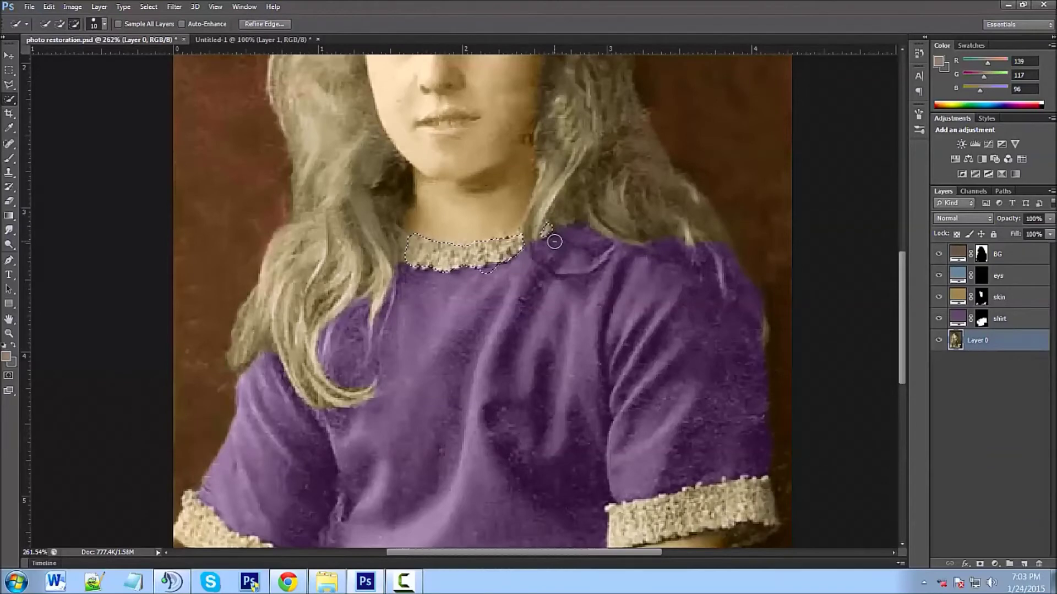
left_click_drag(497, 270, 484, 270)
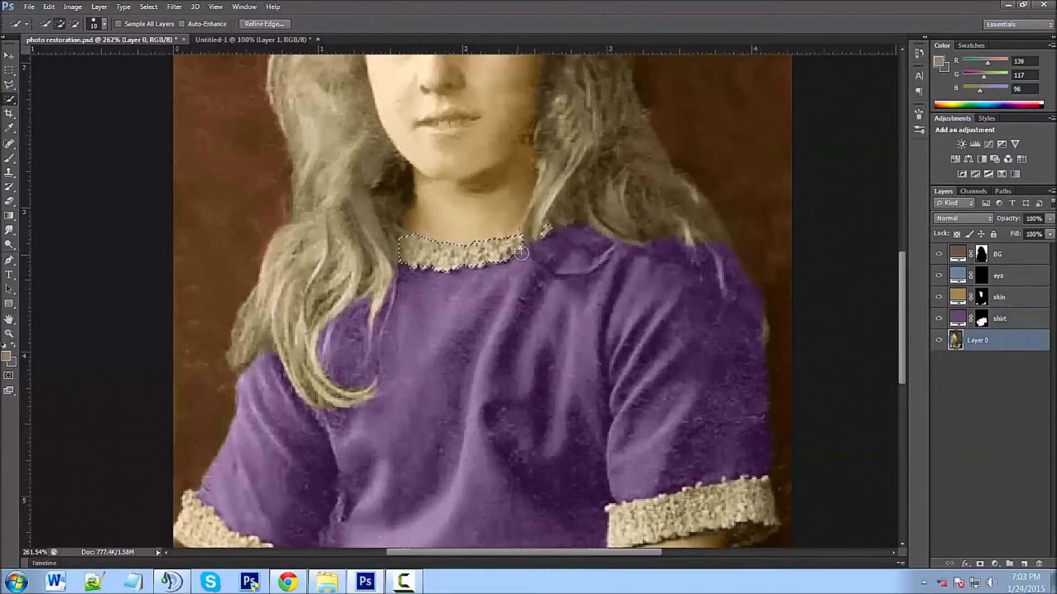
Step: Add the lace cuff on the photo's left sleeve to the selection, leaving out the adjoining dress fabric
left_click_drag(435, 429, 533, 303)
mouse_move(347, 427)
left_mouse_down()
mouse_move(325, 432)
mouse_move(308, 412)
mouse_move(399, 457)
mouse_move(410, 476)
left_mouse_up()
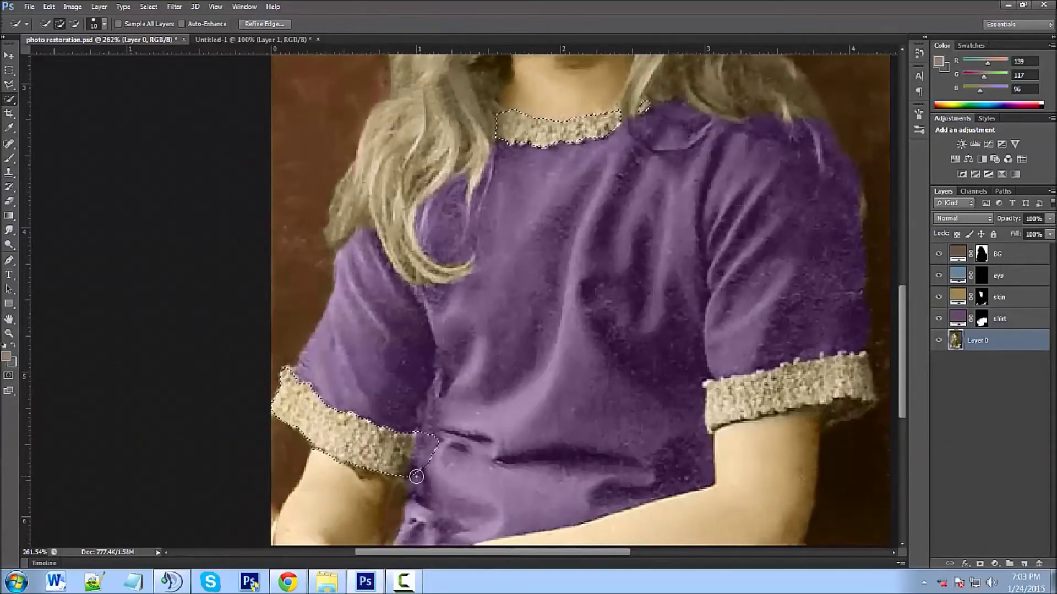
mouse_move(418, 481)
left_mouse_down()
mouse_move(427, 440)
mouse_move(420, 468)
left_mouse_up()
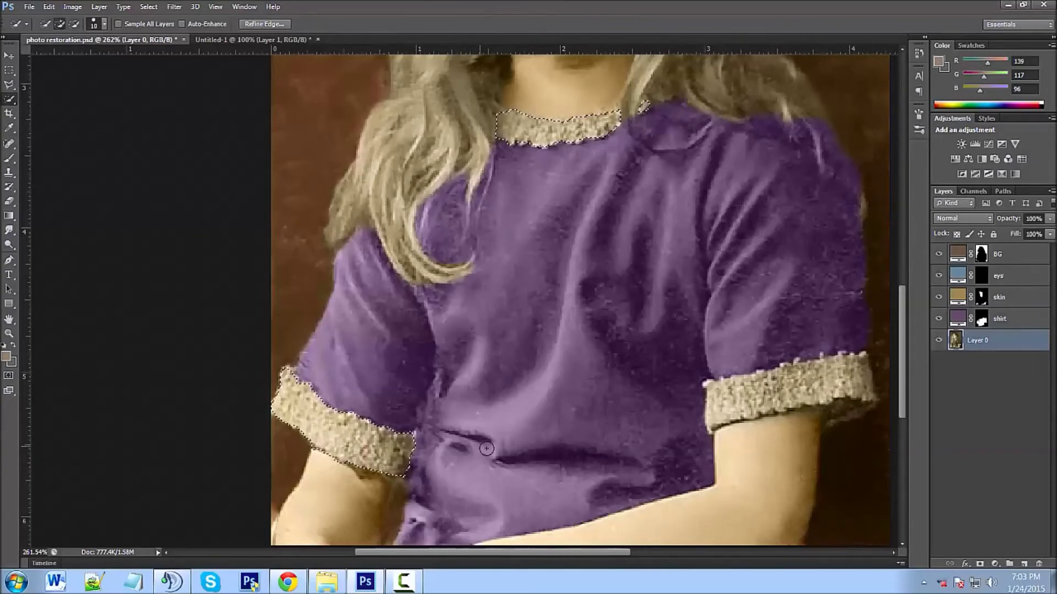
Step: Add the lace cuff on the photo's right sleeve and its underside rim to the selection, removing the dark sleeve opening
left_click_drag(738, 405, 842, 394)
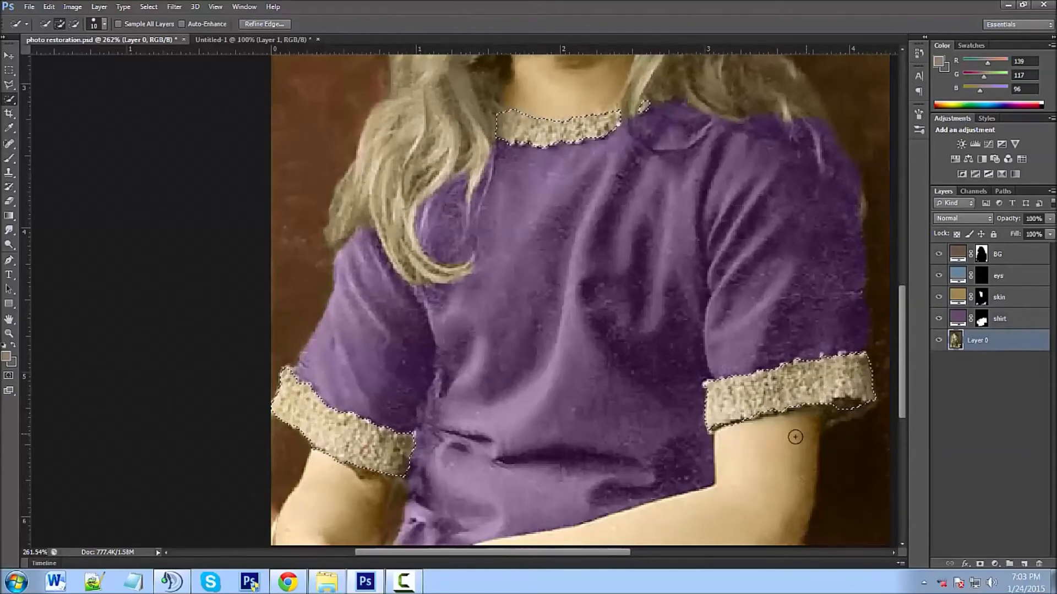
left_click_drag(781, 431, 639, 421)
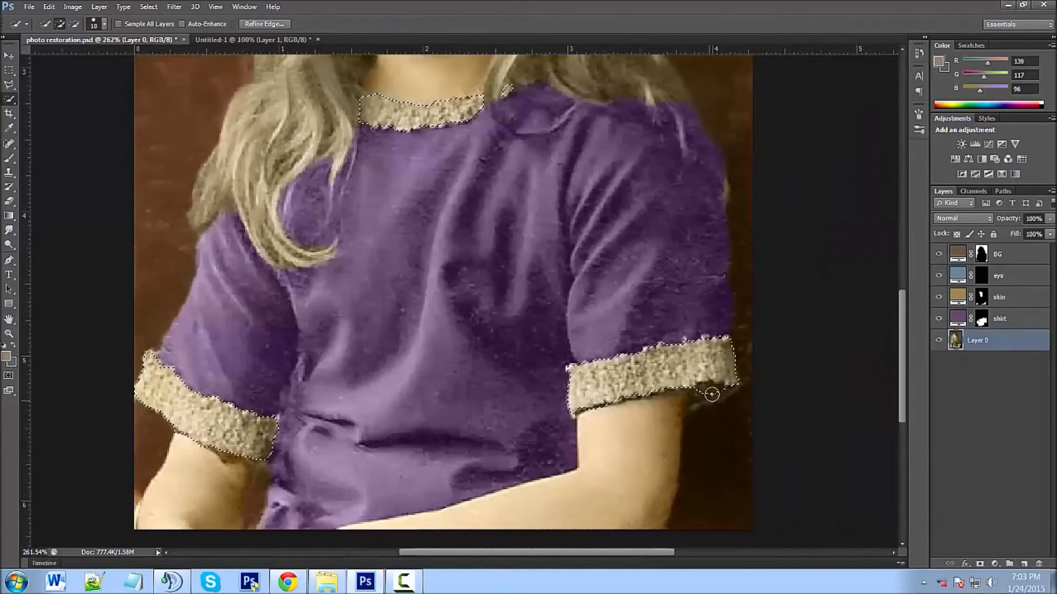
mouse_move(715, 395)
left_mouse_down()
mouse_move(703, 396)
mouse_move(751, 532)
mouse_move(731, 478)
left_mouse_up()
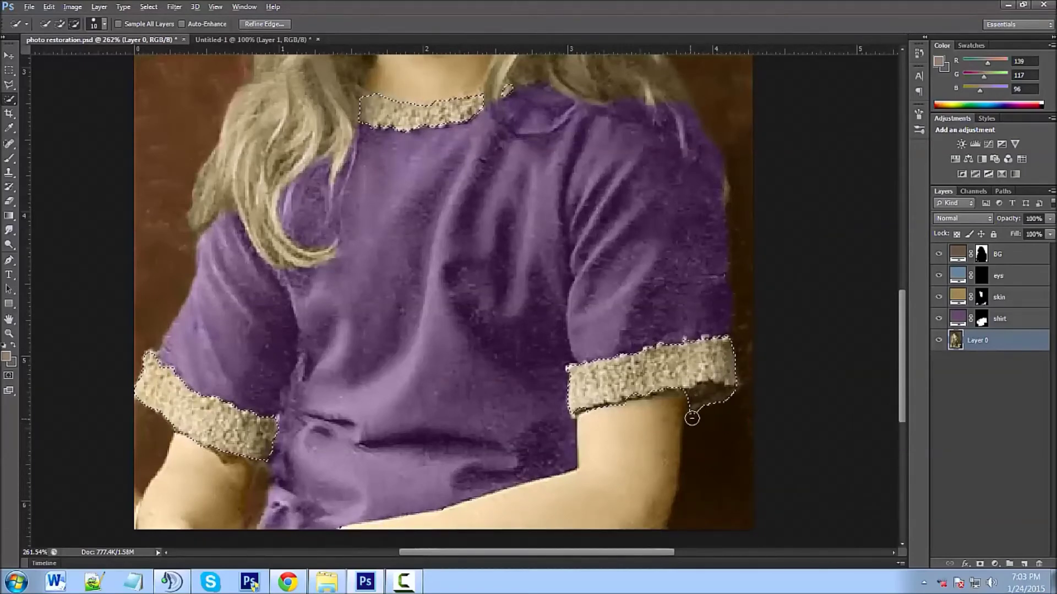
key("alt")
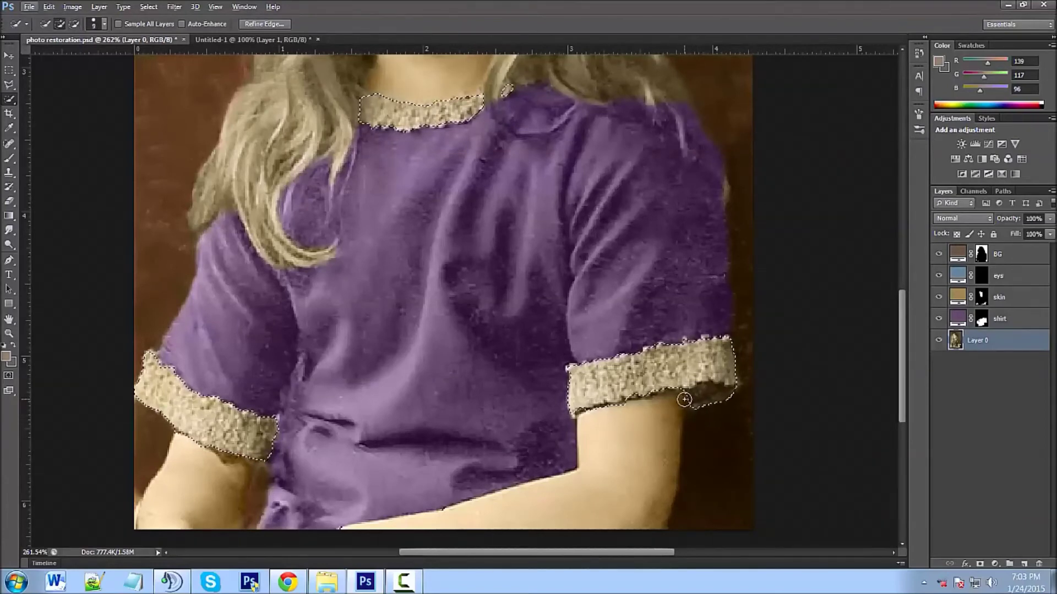
key("alt")
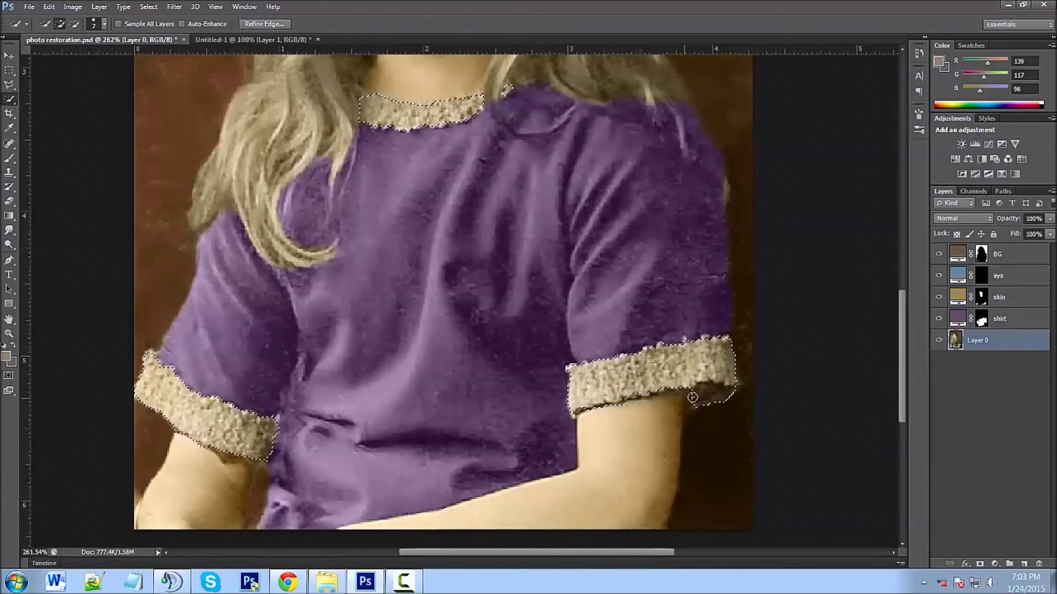
left_click_drag(714, 389, 700, 407)
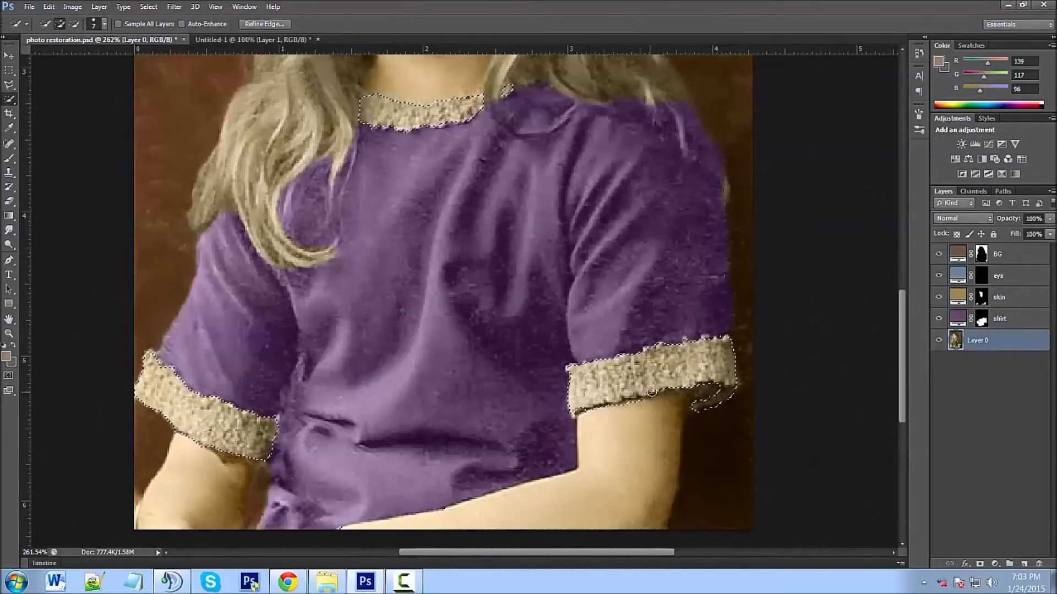
key("alt")
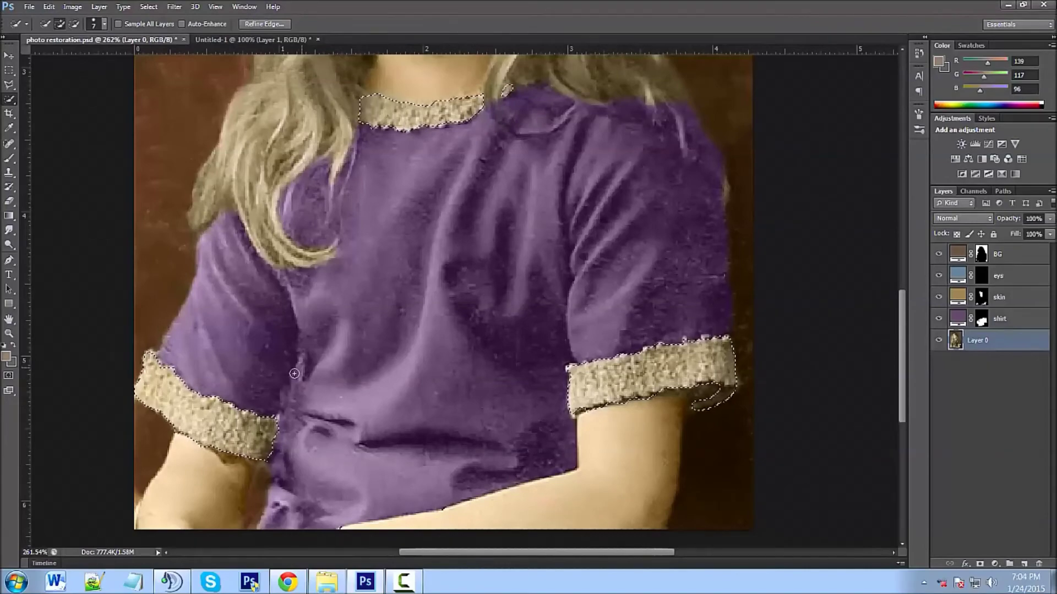
Step: Refine the lace trim selection's edge with Smart Radius on, a 0.7 px radius and smoothing of 7, output to a selection
scroll(294, 374, "down", 4)
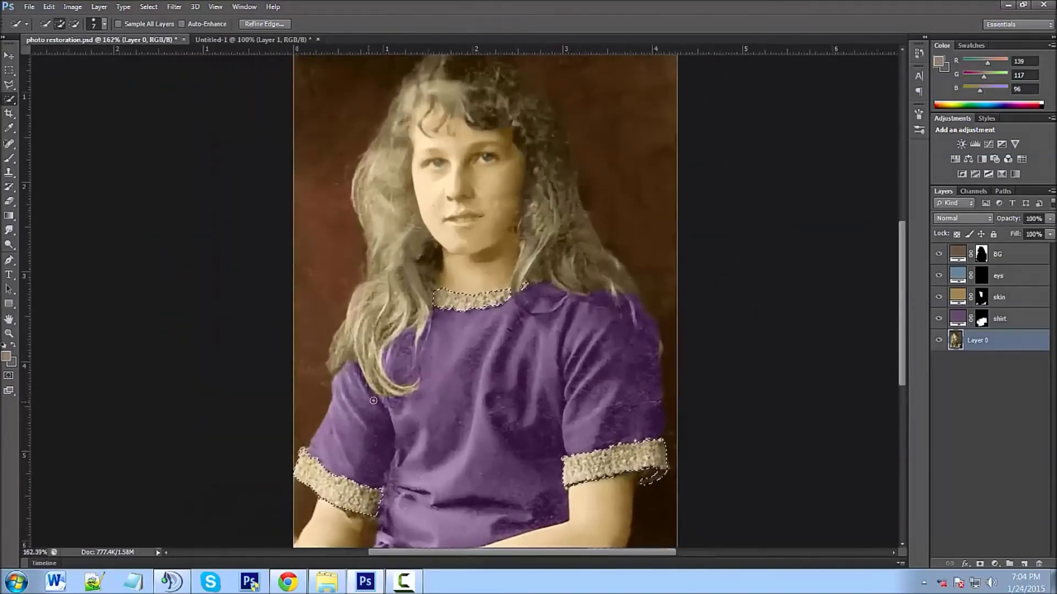
scroll(409, 367, "up", 4)
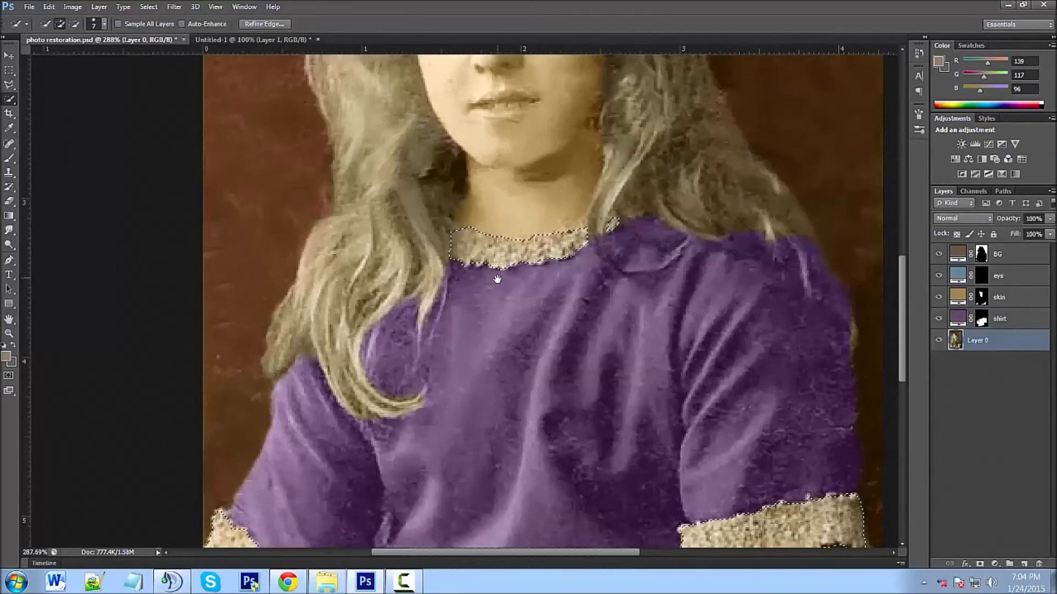
left_click_drag(497, 279, 512, 378)
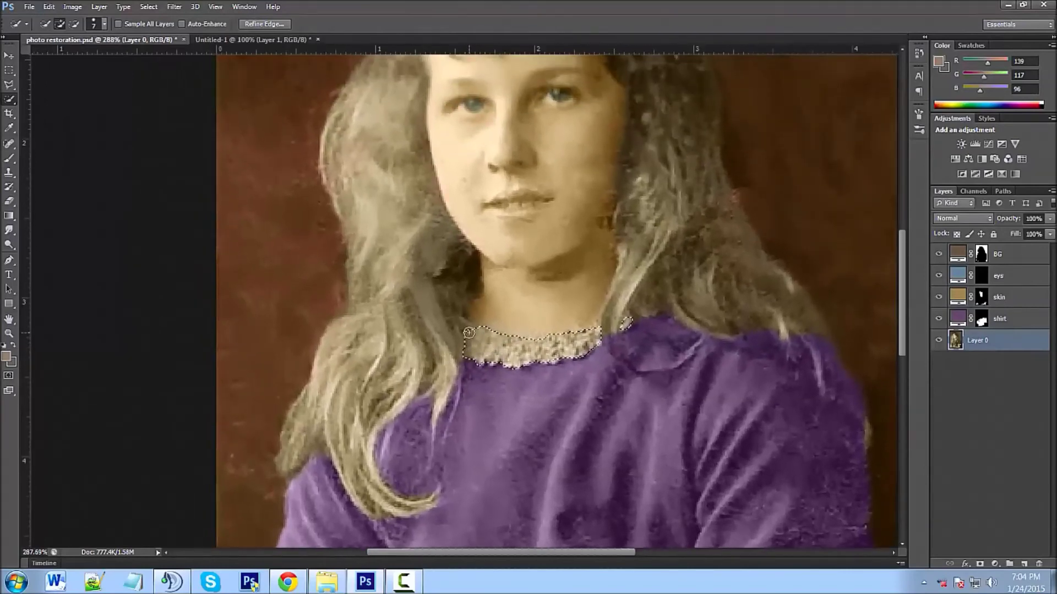
scroll(656, 383, "down", 2)
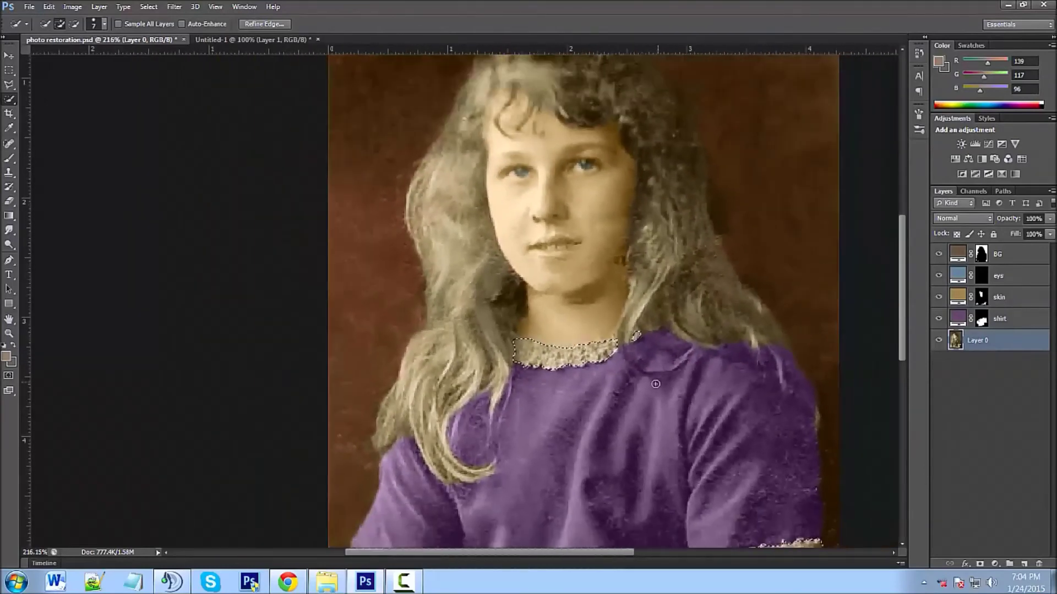
scroll(656, 384, "down", 3)
scroll(584, 401, "up", 3)
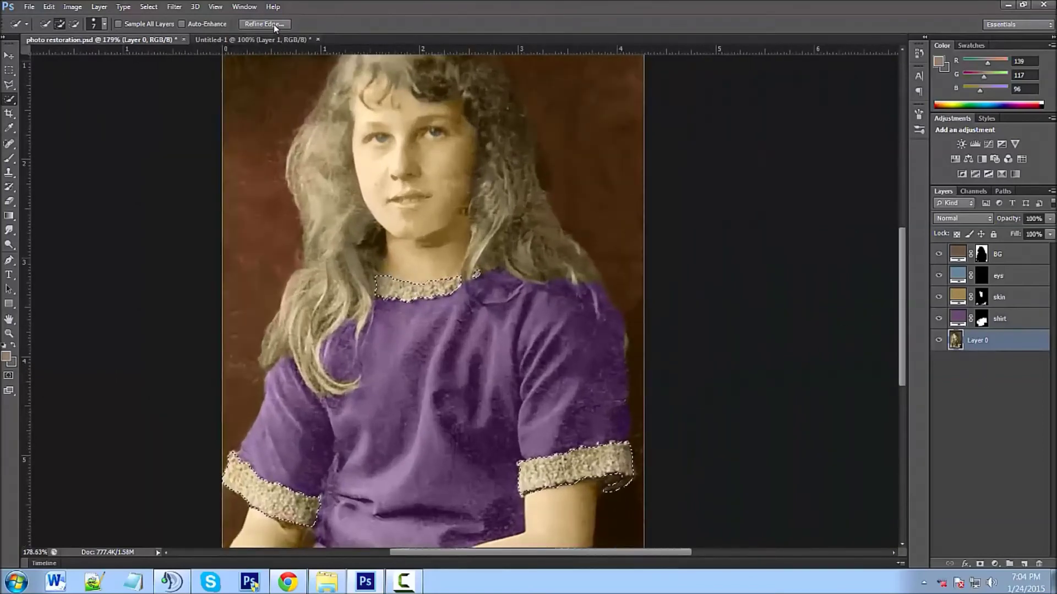
left_click(273, 24)
left_click(747, 183)
left_click_drag(747, 197, 751, 203)
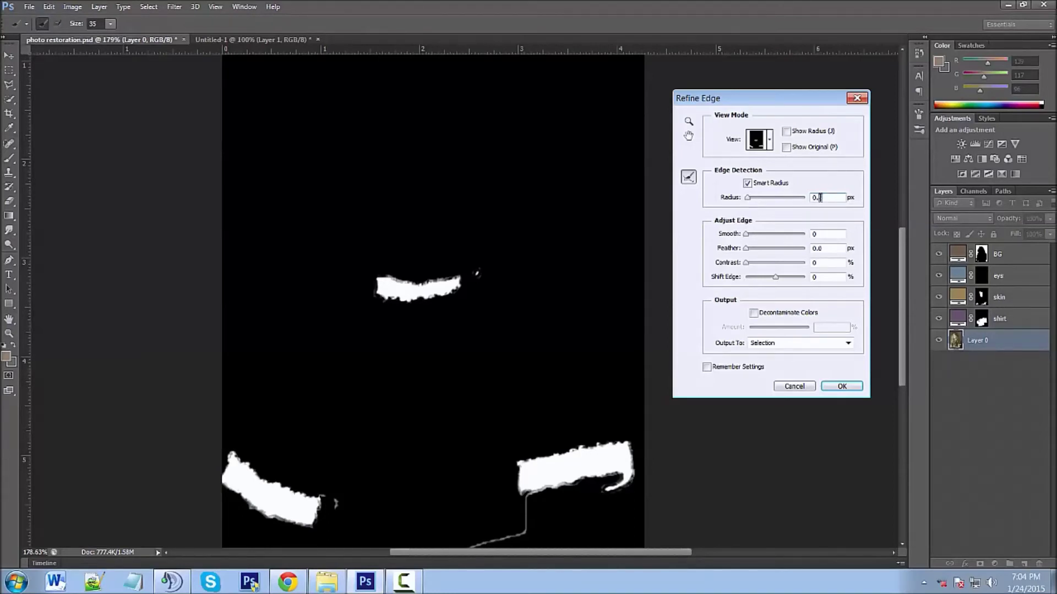
type("7")
key("Tab")
type("7")
left_click(841, 386)
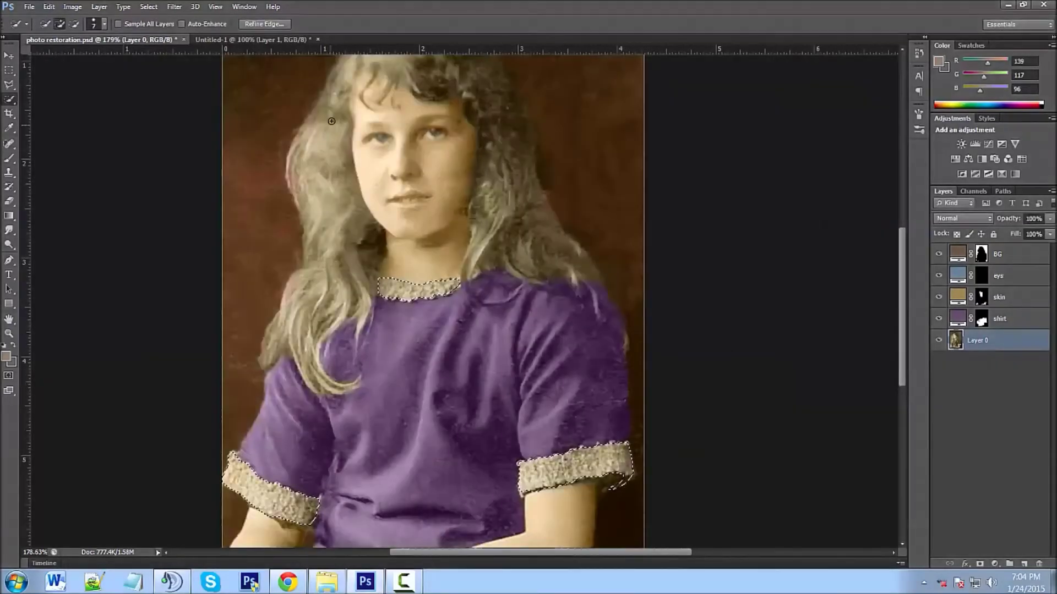
Step: Add a light purple (#9766a0) solid color fill layer over the lace trim selection and set its blend mode to Color
left_click(993, 564)
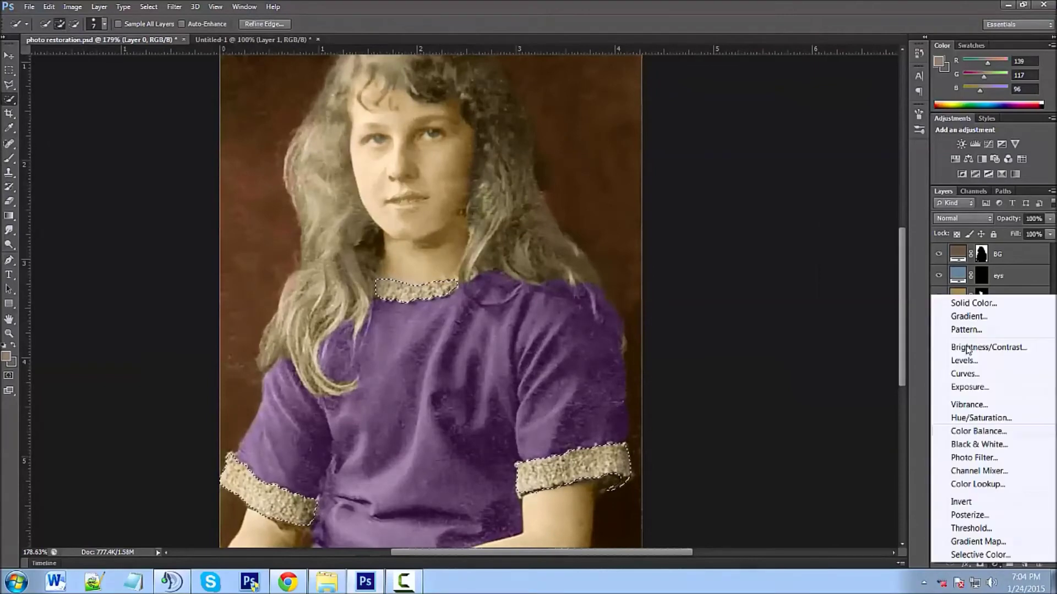
left_click(964, 299)
left_click(782, 156)
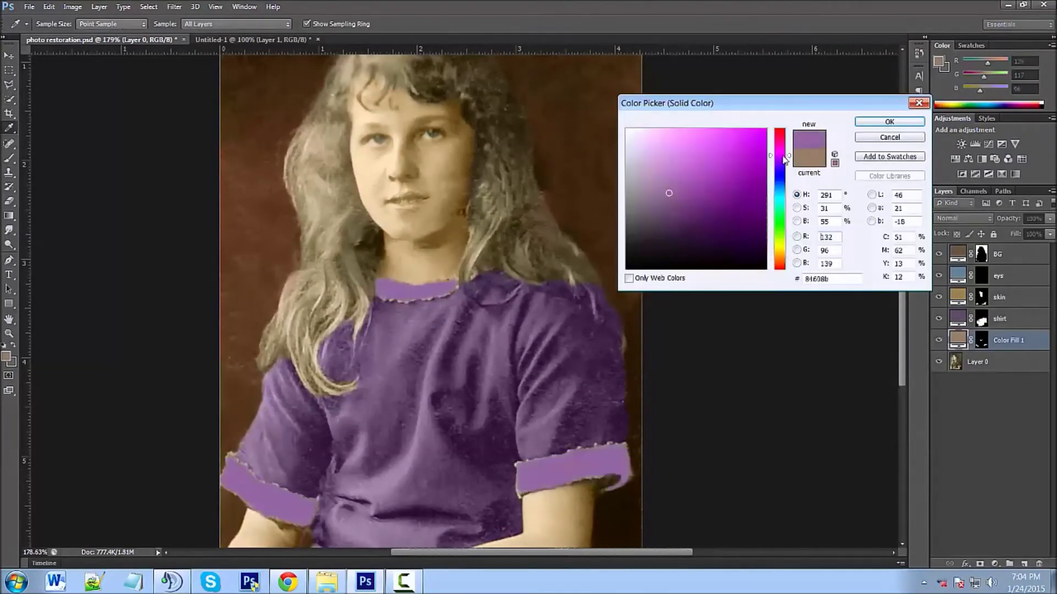
left_click(677, 205)
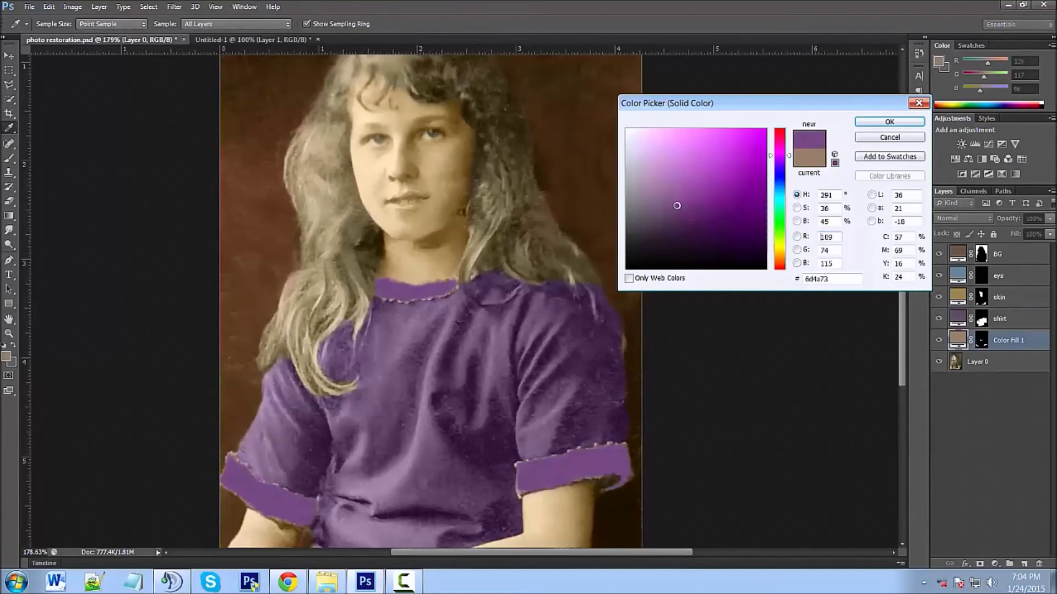
left_click(677, 180)
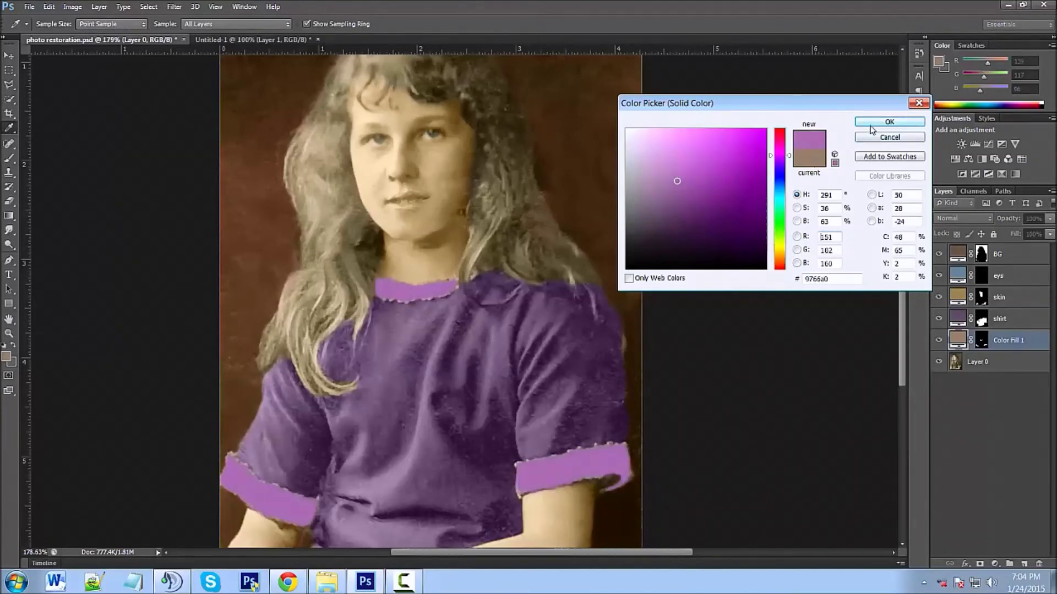
left_click(884, 122)
left_click(954, 219)
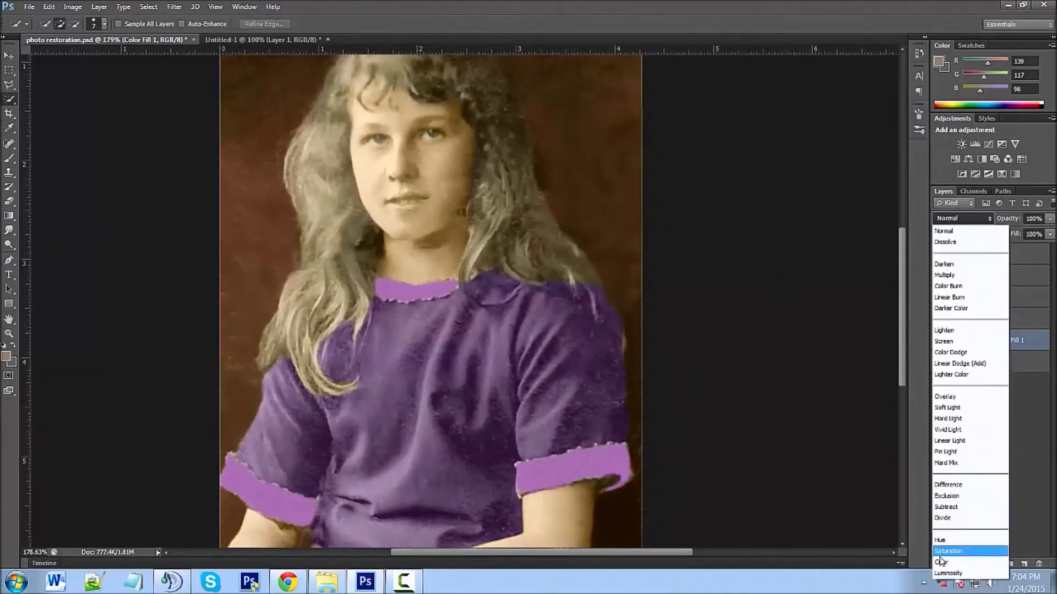
left_click(958, 562)
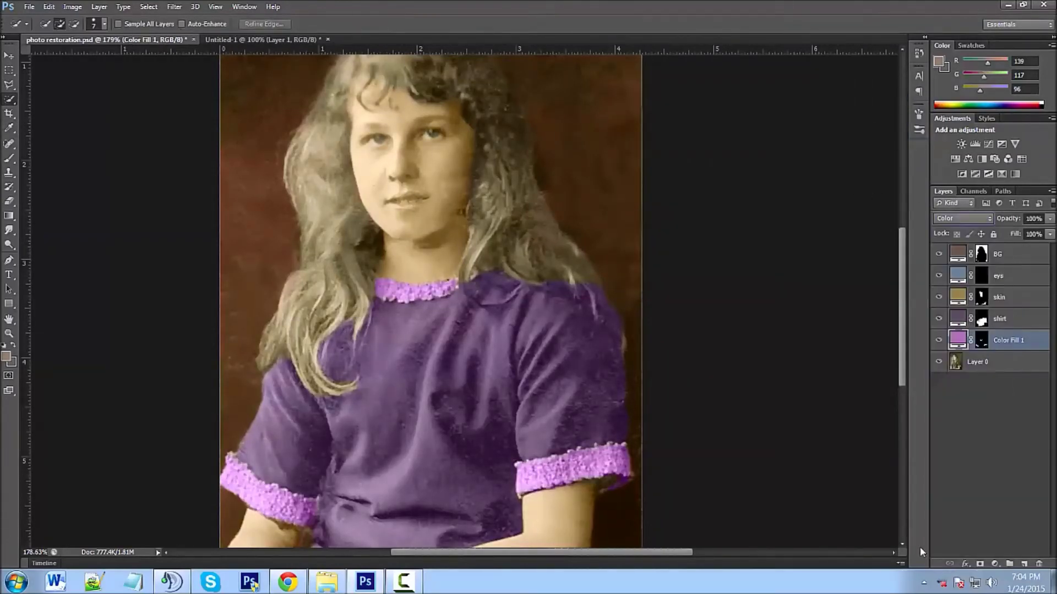
Step: Darken the lace trim fill layer's color to the muted purple #77517e
double_click(957, 340)
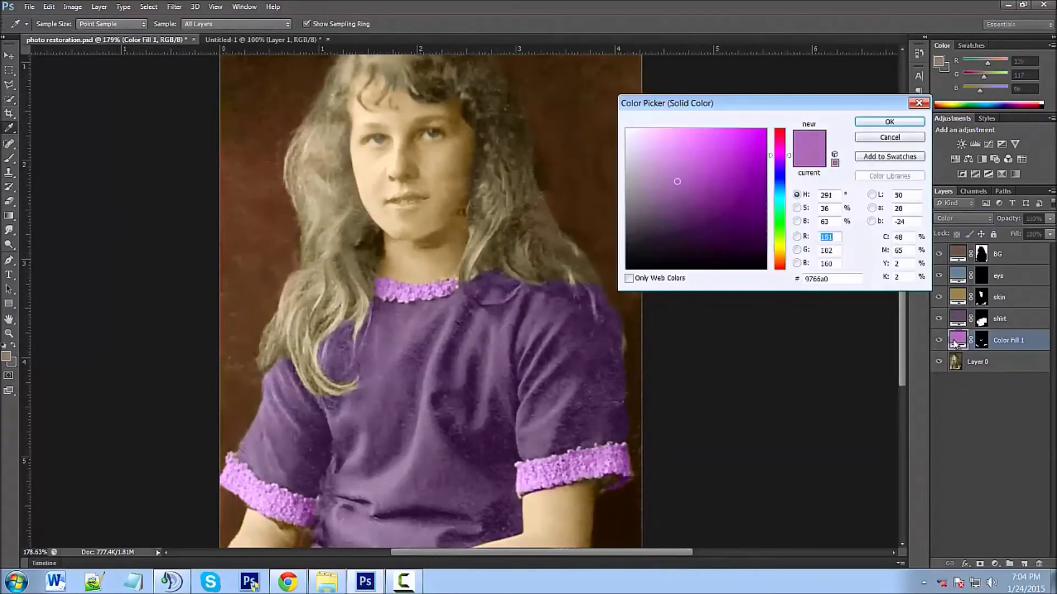
left_click(675, 198)
left_click(672, 206)
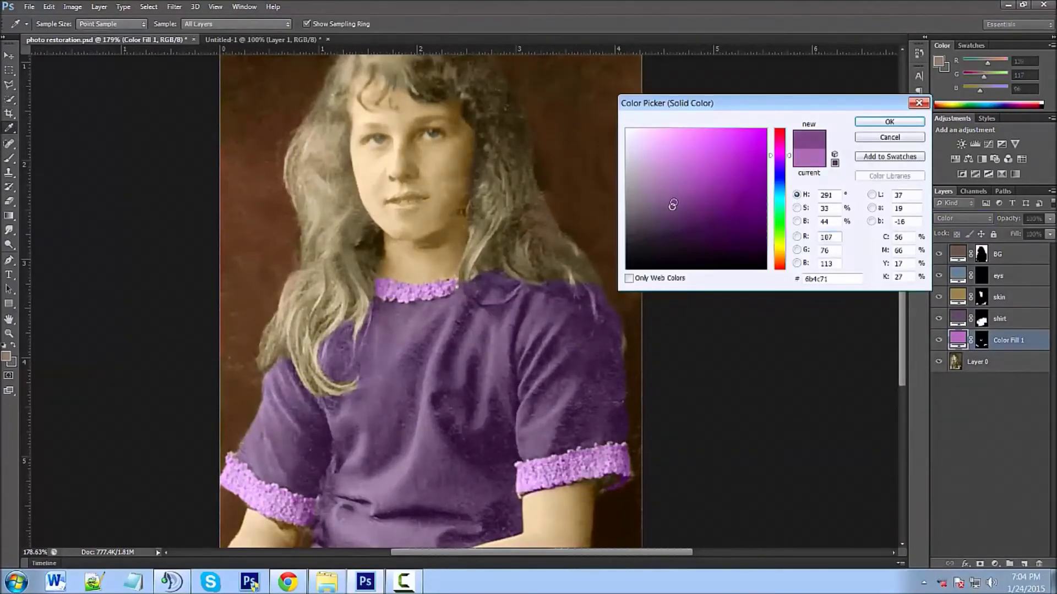
left_click(676, 200)
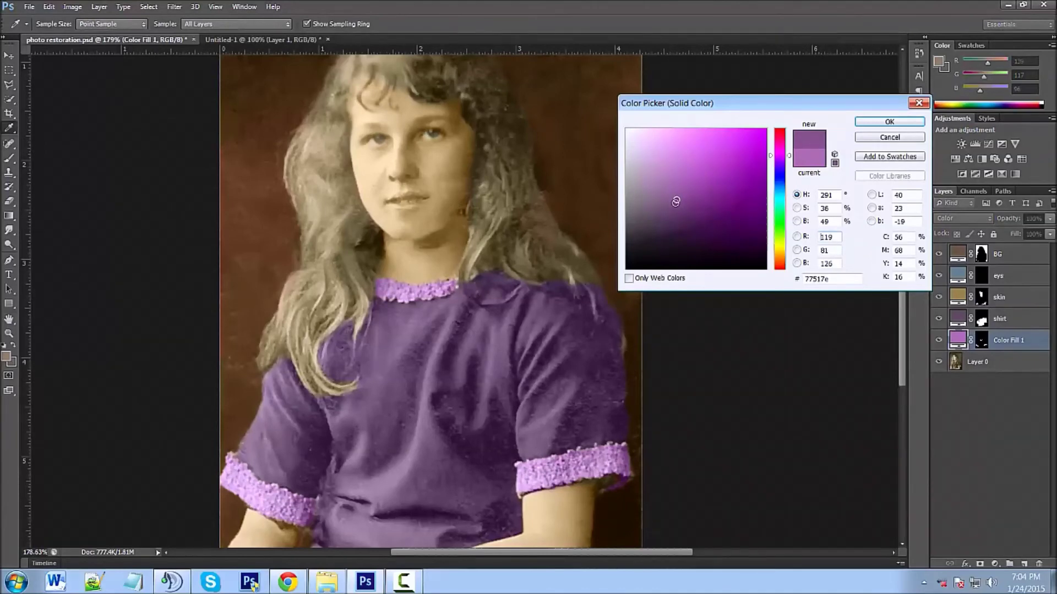
left_click(889, 122)
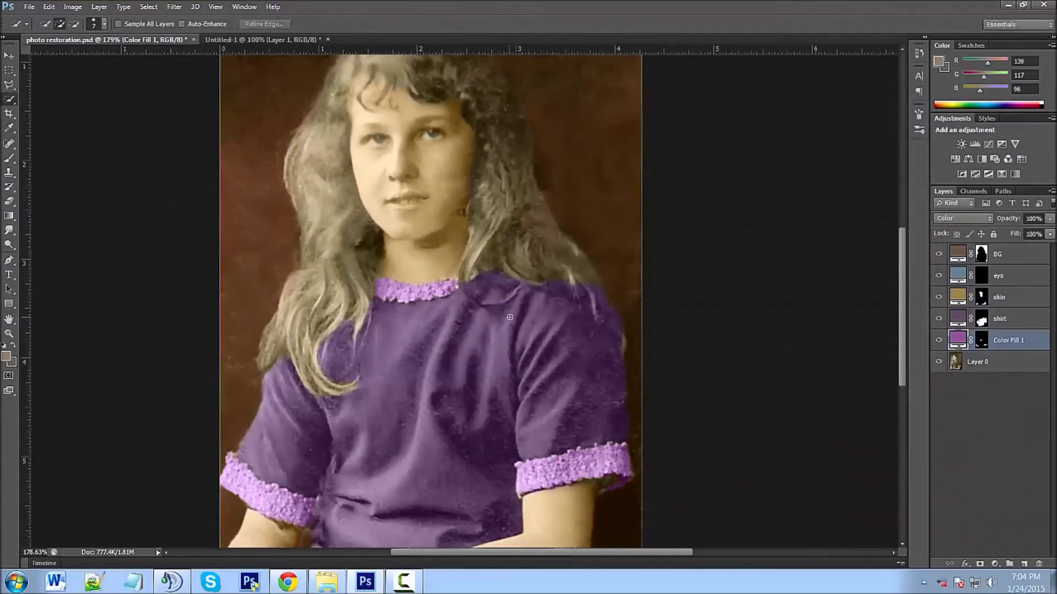
scroll(509, 317, "down", 2)
scroll(517, 322, "up", 1)
scroll(525, 300, "down", 1)
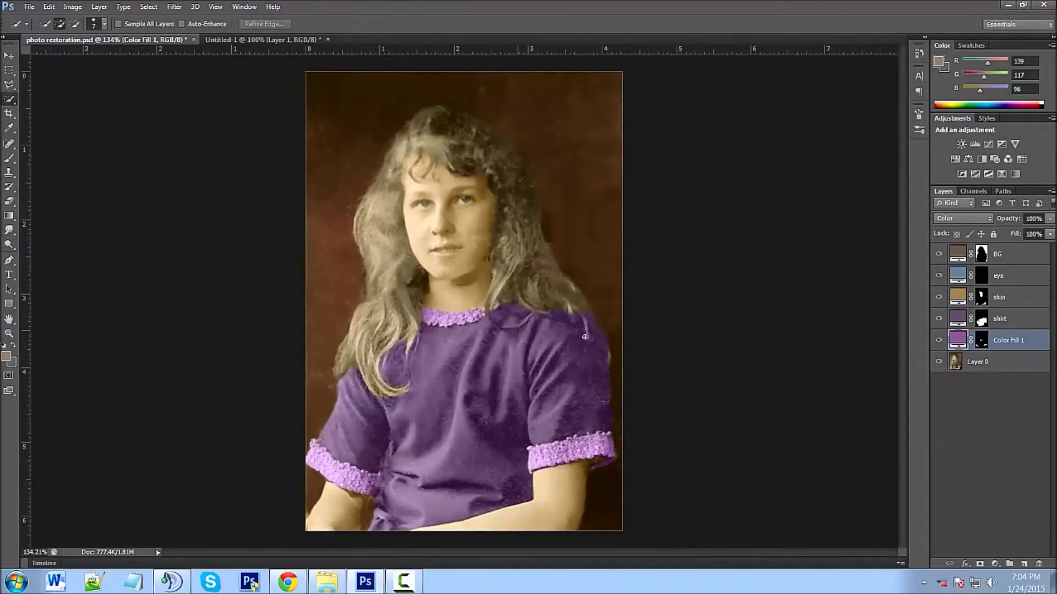
scroll(246, 309, "up", 2)
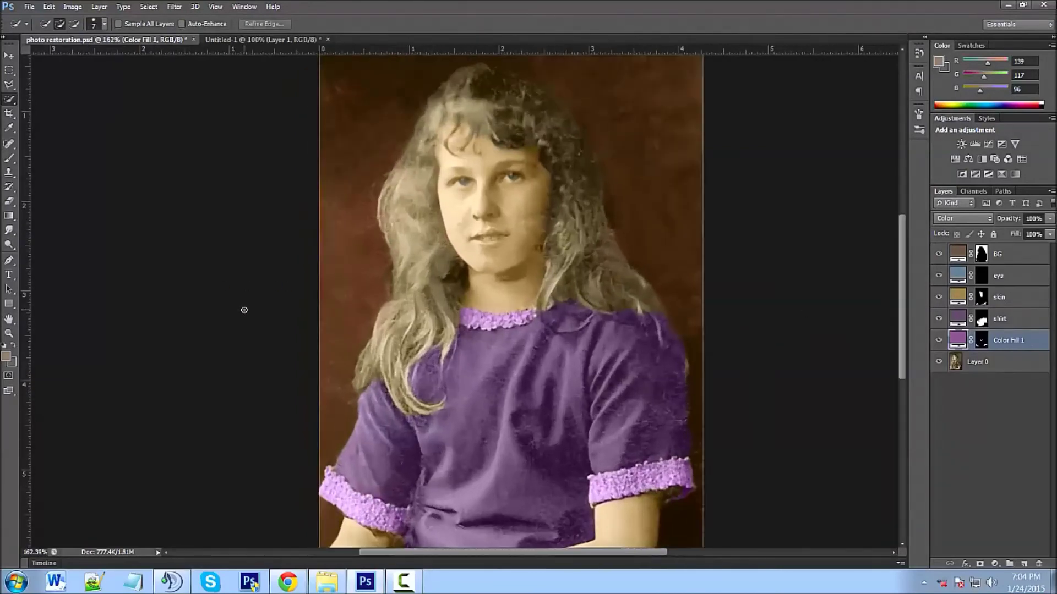
scroll(245, 306, "down", 1)
Step: Rename the lace trim fill layer as "shirt ends"
left_click(1000, 366)
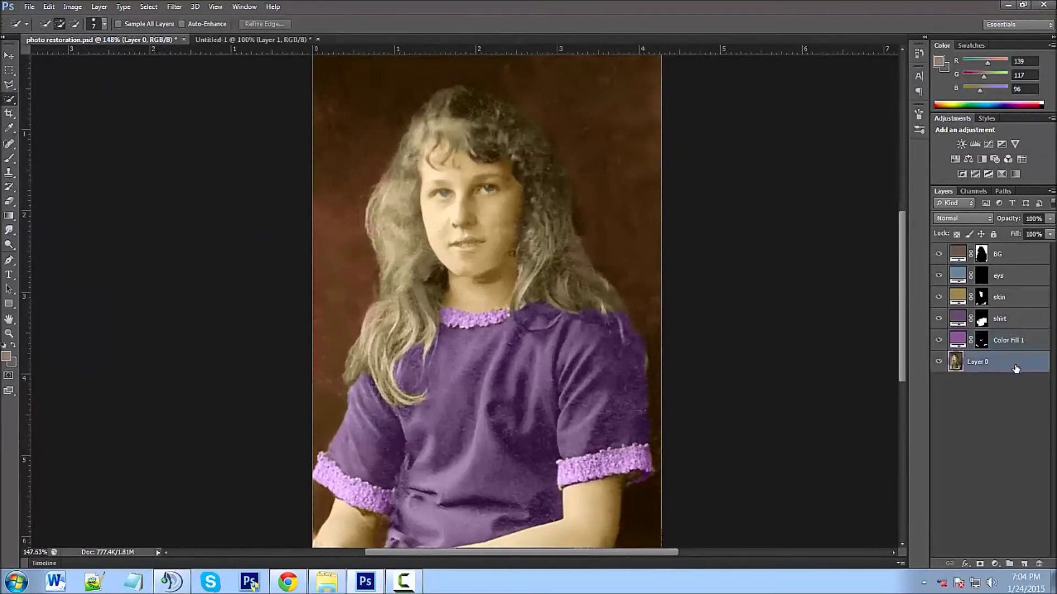
double_click(1005, 341)
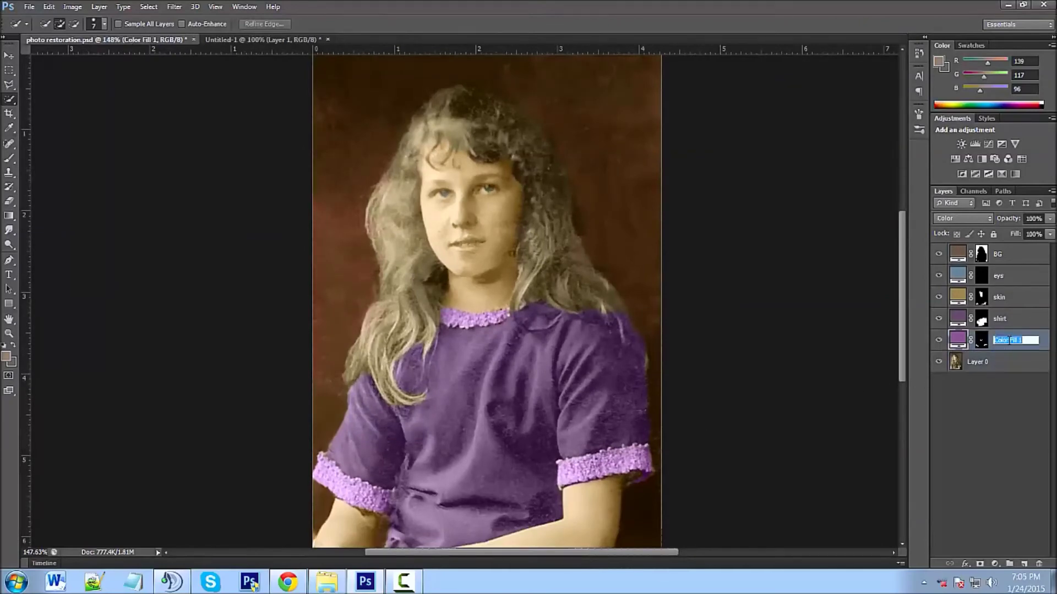
type("shirt ends")
Step: Quick-select the girl's hair on the original photo layer, using brush size 20 to take the surrounding background out of the selection
left_click(1006, 364)
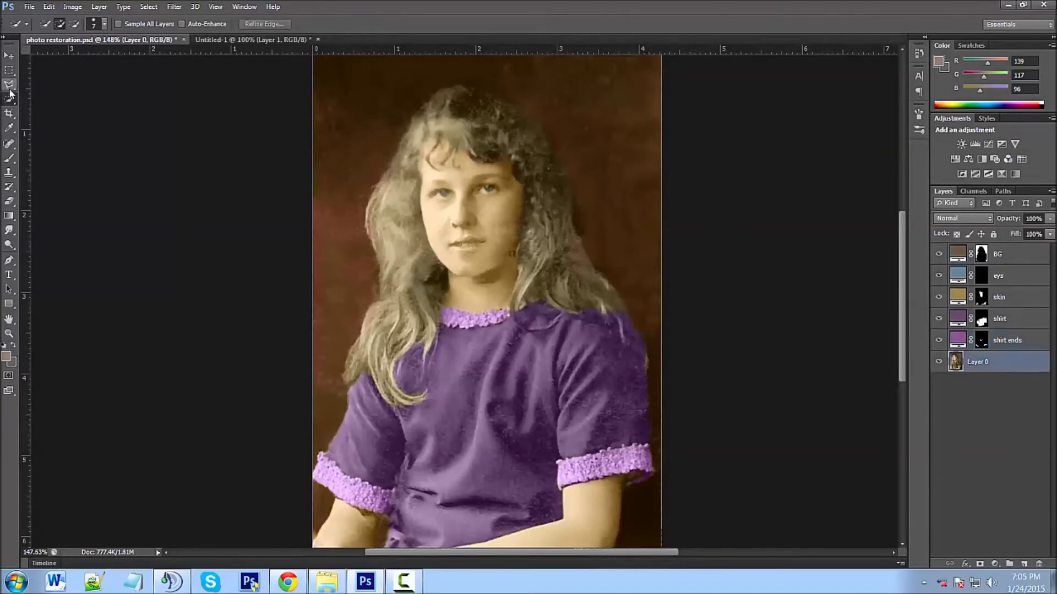
mouse_move(392, 349)
left_mouse_down()
mouse_move(421, 158)
mouse_move(454, 115)
mouse_move(474, 113)
mouse_move(525, 149)
mouse_move(557, 250)
left_mouse_up()
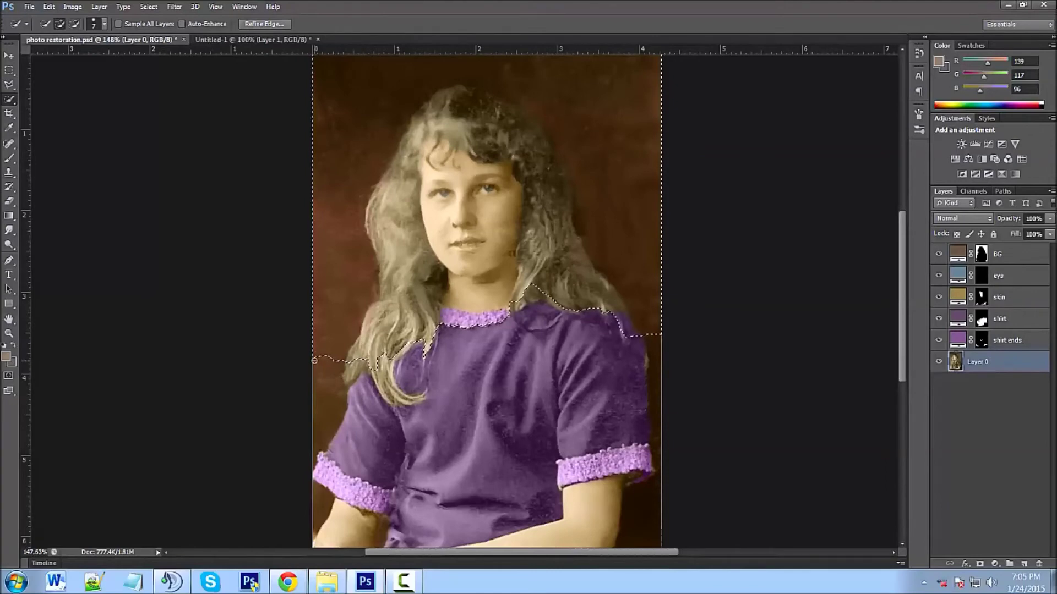
key("bracketright")
key("bracketright")
key("bracketright")
key("bracketright")
key("bracketright")
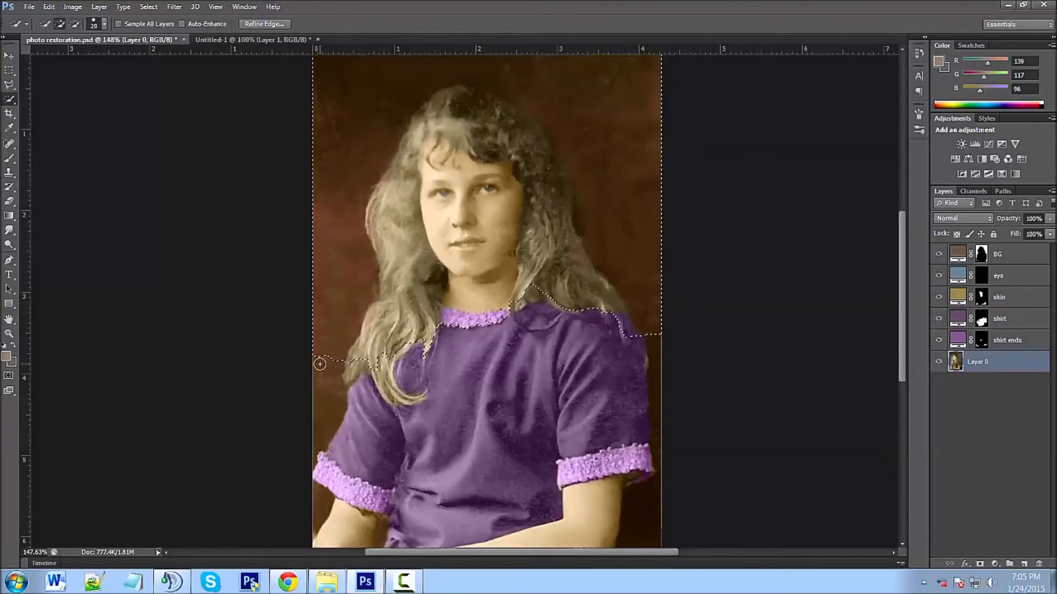
scroll(321, 363, "up", 2)
mouse_move(340, 381)
left_mouse_down()
mouse_move(356, 349)
mouse_move(346, 178)
mouse_move(385, 119)
left_mouse_up()
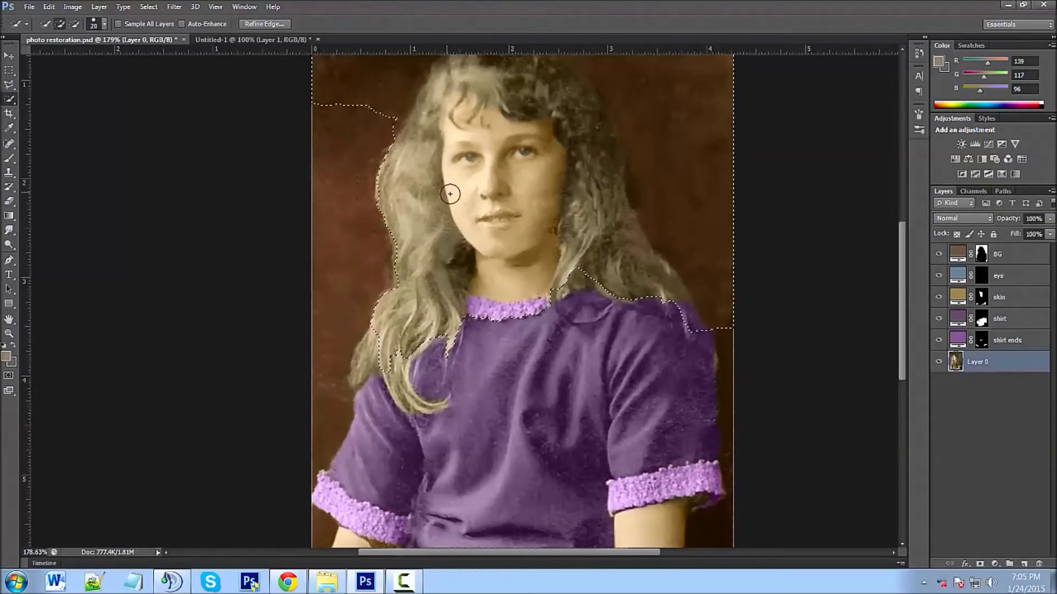
mouse_move(448, 198)
left_mouse_down()
mouse_move(369, 351)
mouse_move(321, 340)
left_mouse_up()
mouse_move(185, 175)
left_mouse_down()
mouse_move(217, 197)
mouse_move(311, 151)
mouse_move(363, 144)
mouse_move(554, 163)
mouse_move(599, 209)
mouse_move(611, 373)
mouse_move(603, 483)
mouse_move(583, 490)
mouse_move(575, 460)
mouse_move(454, 428)
mouse_move(455, 415)
mouse_move(508, 454)
mouse_move(445, 308)
left_mouse_up()
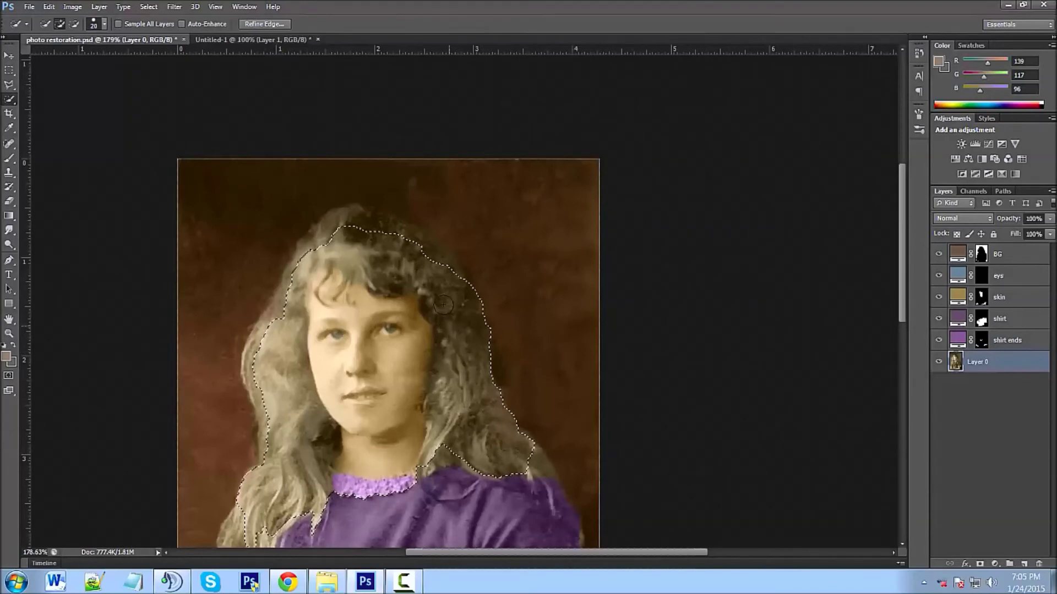
Step: Extend the hair selection over the crown and down the photo's left side, leaving out the adjoining background
left_click_drag(431, 264, 405, 238)
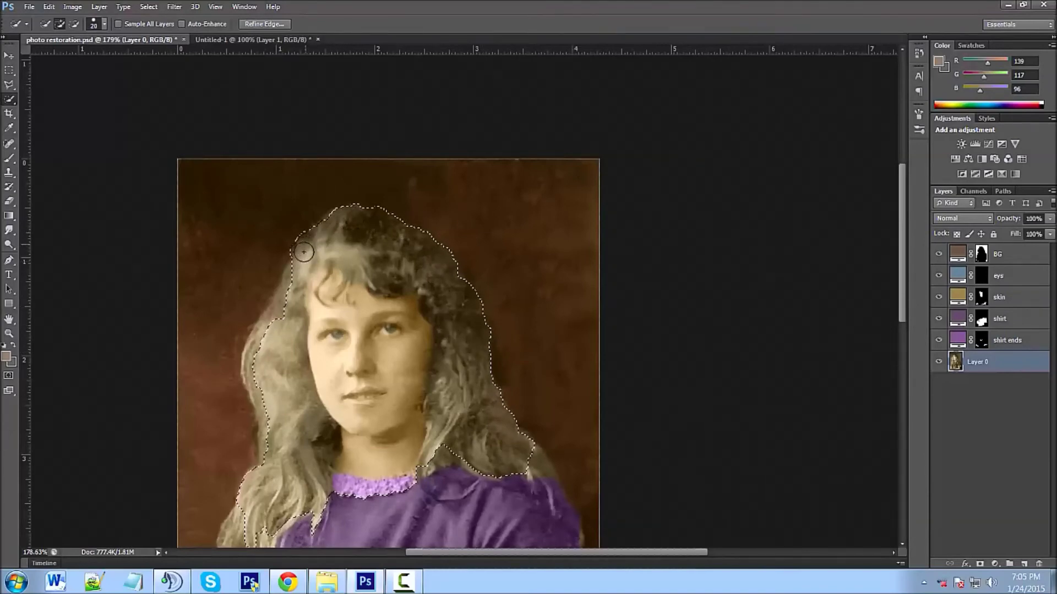
key("alt")
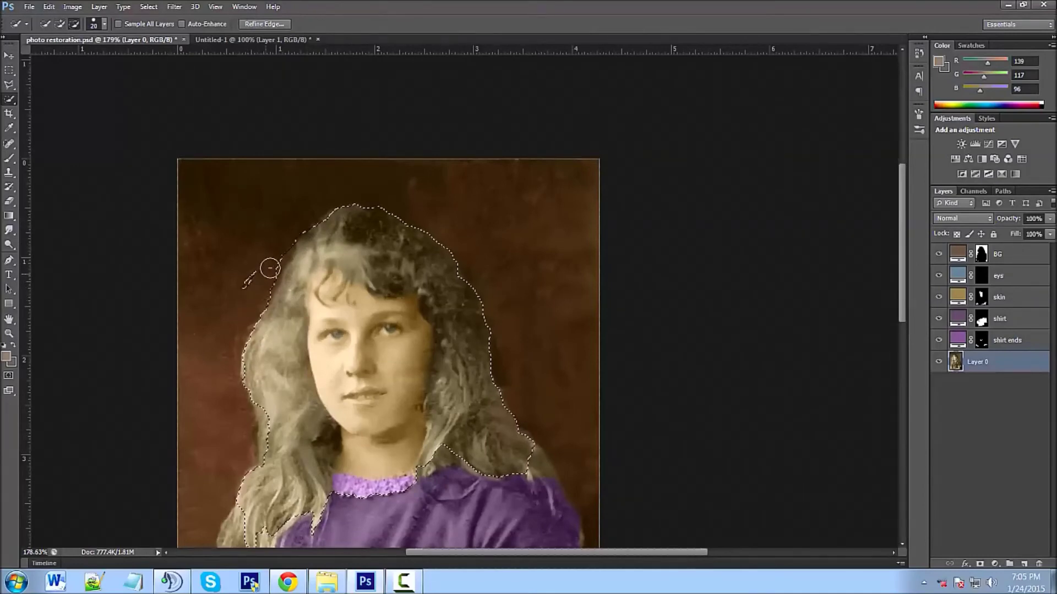
mouse_move(245, 266)
left_mouse_down()
mouse_move(239, 276)
mouse_move(235, 264)
left_mouse_up()
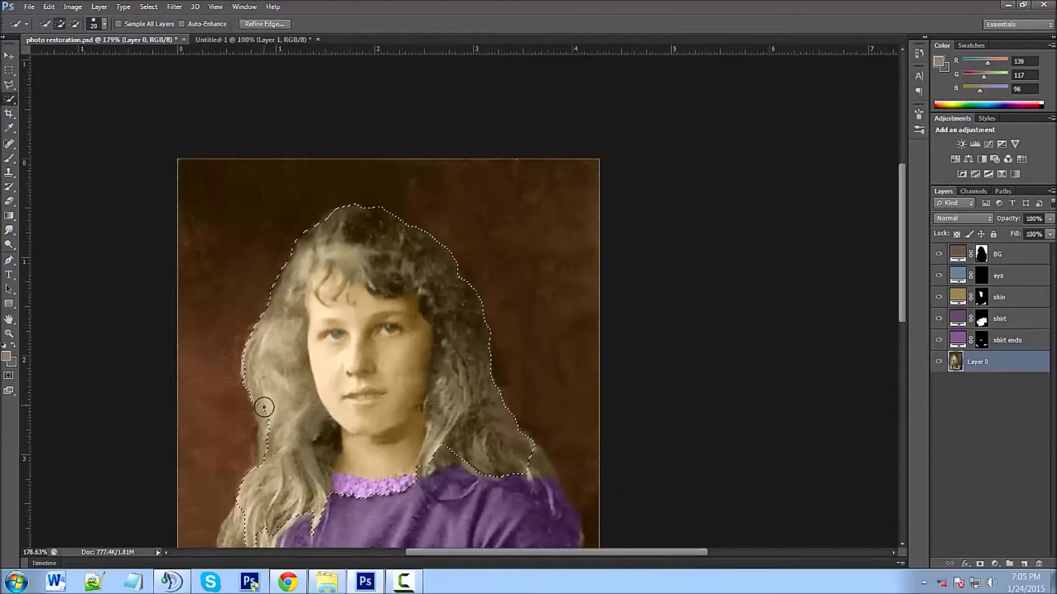
key("alt")
Step: Add the long lower locks on the photo's left side to the hair selection, down over the shoulder and dress
mouse_move(279, 409)
left_mouse_down()
mouse_move(288, 435)
mouse_move(274, 414)
mouse_move(362, 271)
left_mouse_up()
scroll(330, 412, "up", 3)
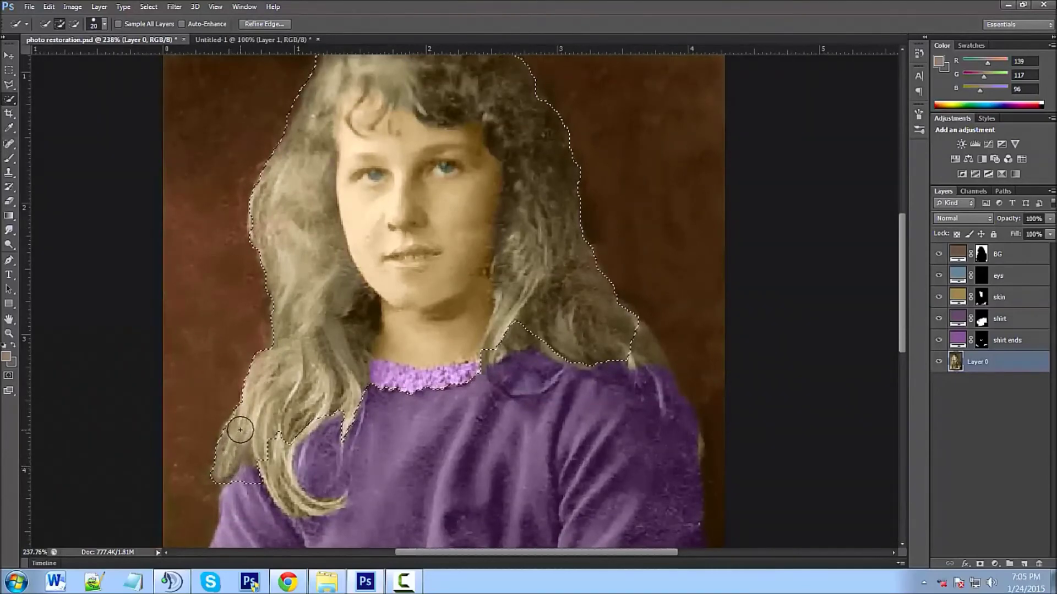
mouse_move(240, 457)
left_mouse_down()
mouse_move(241, 483)
mouse_move(269, 458)
left_mouse_up()
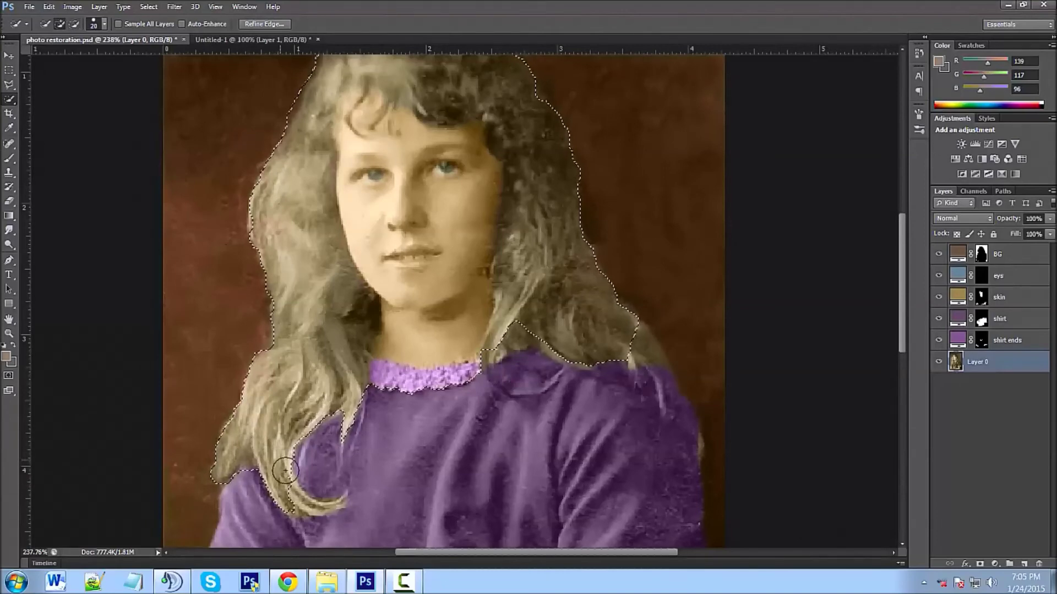
Step: Subtract the neck, lace collar, face and forehead from the hair selection, following the fringe line
key("alt")
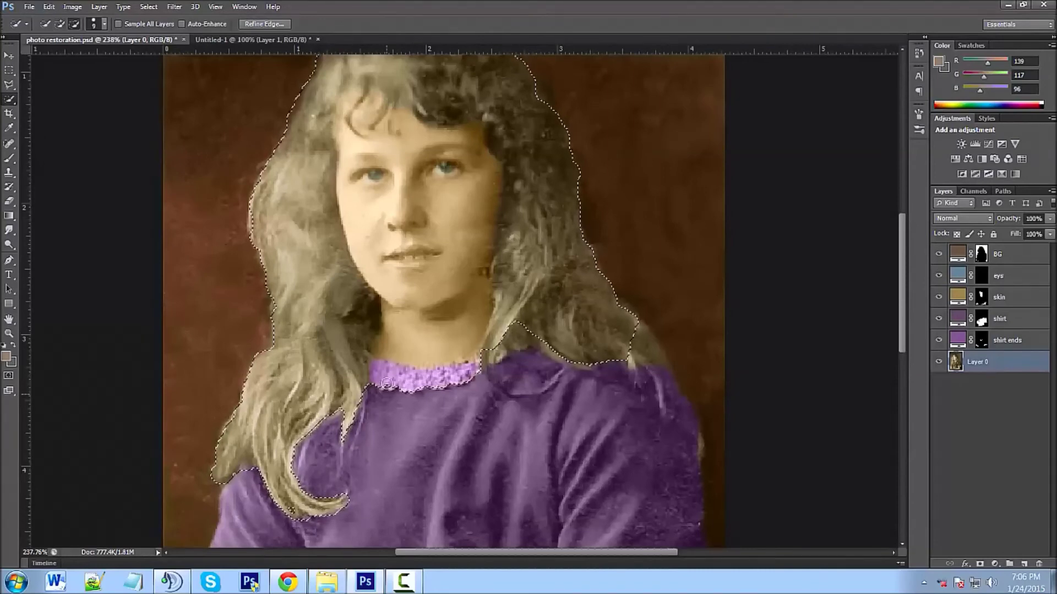
mouse_move(376, 360)
left_mouse_down()
mouse_move(390, 305)
mouse_move(354, 308)
mouse_move(350, 292)
mouse_move(366, 307)
mouse_move(361, 340)
left_mouse_up()
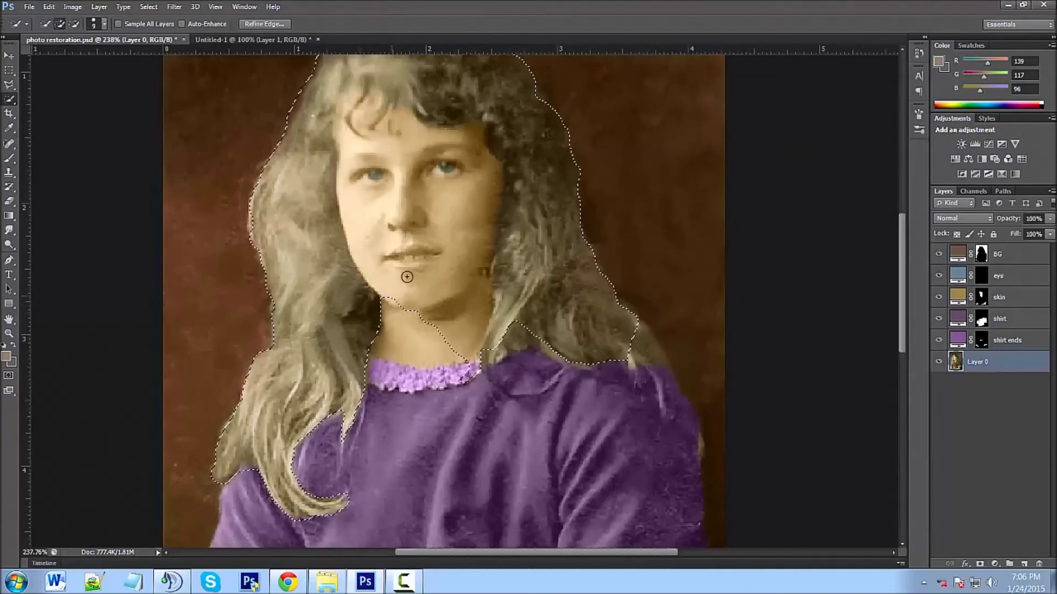
left_click_drag(417, 246, 385, 309)
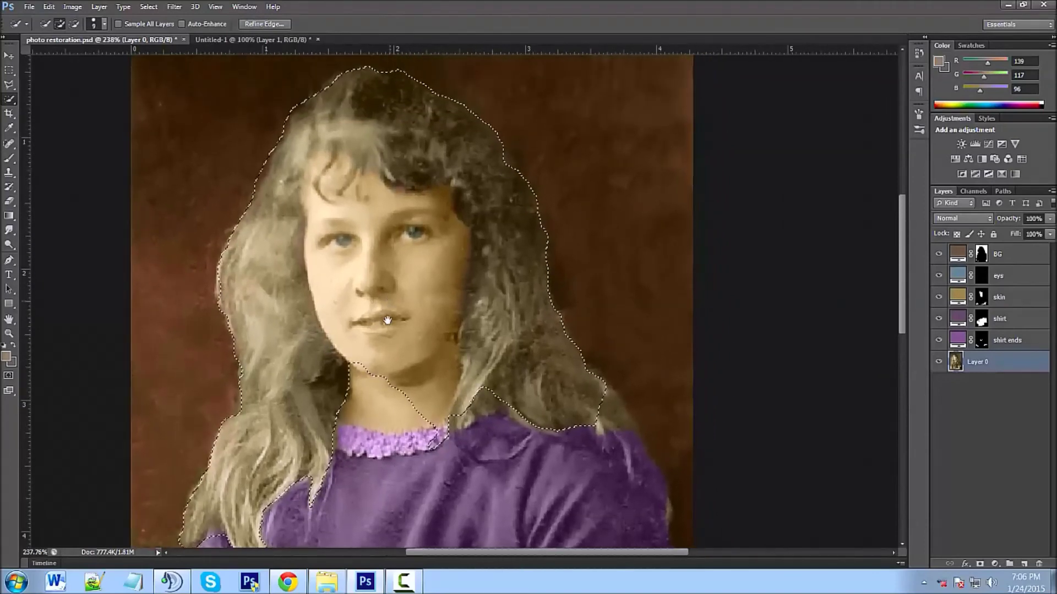
mouse_move(370, 380)
left_mouse_down()
mouse_move(373, 347)
mouse_move(315, 164)
mouse_move(307, 194)
left_mouse_up()
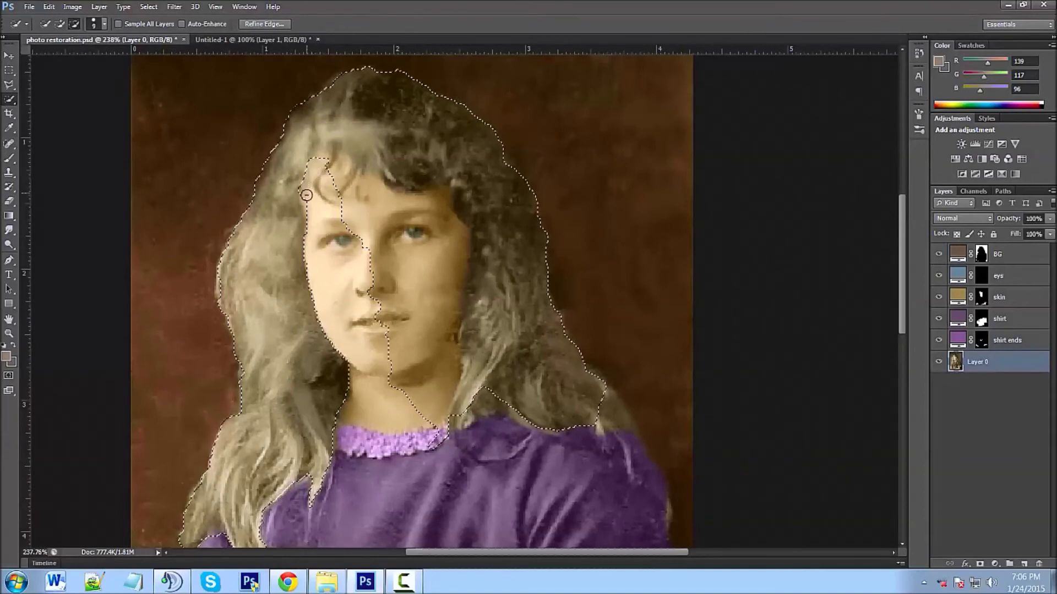
left_click(324, 158)
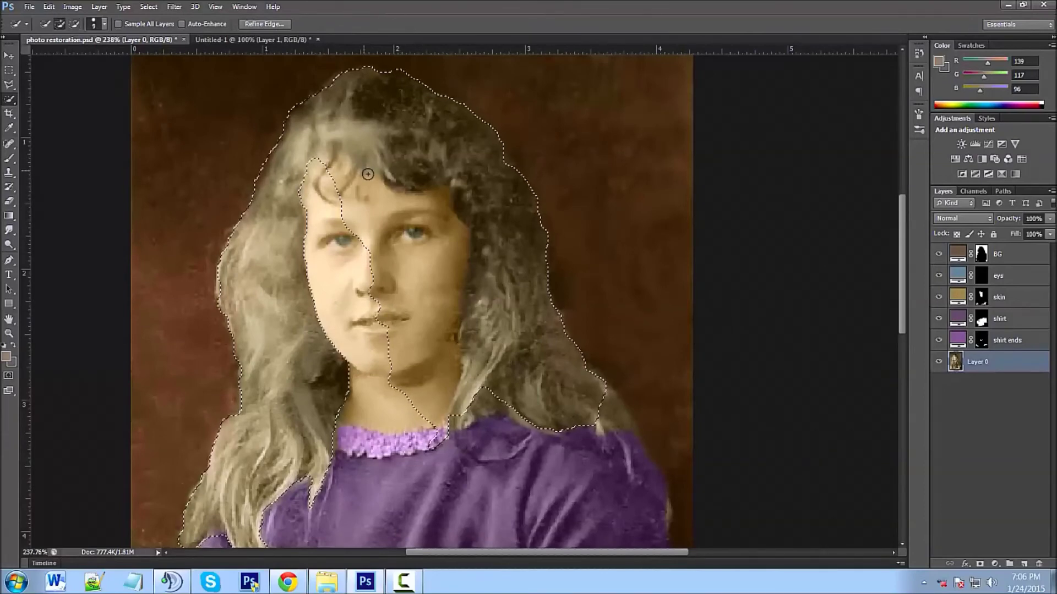
mouse_move(324, 190)
left_mouse_down()
mouse_move(378, 220)
mouse_move(356, 271)
mouse_move(417, 259)
mouse_move(432, 214)
mouse_move(370, 198)
mouse_move(314, 160)
mouse_move(339, 167)
left_mouse_up()
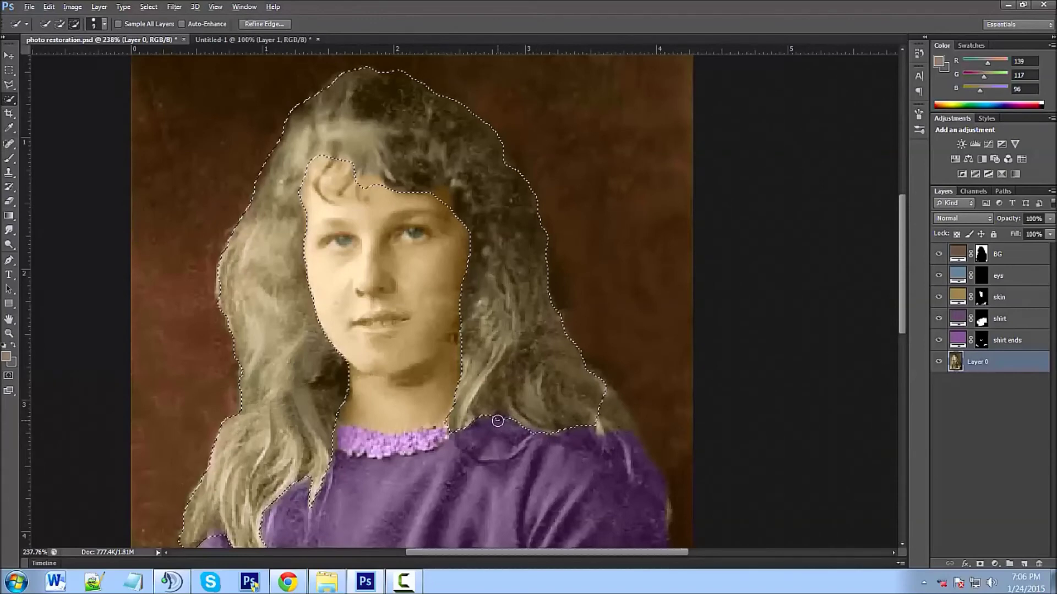
Step: Add the hair tip on the photo's right shoulder to the selection and clean up its edge along the fringe
left_click_drag(623, 422, 630, 430)
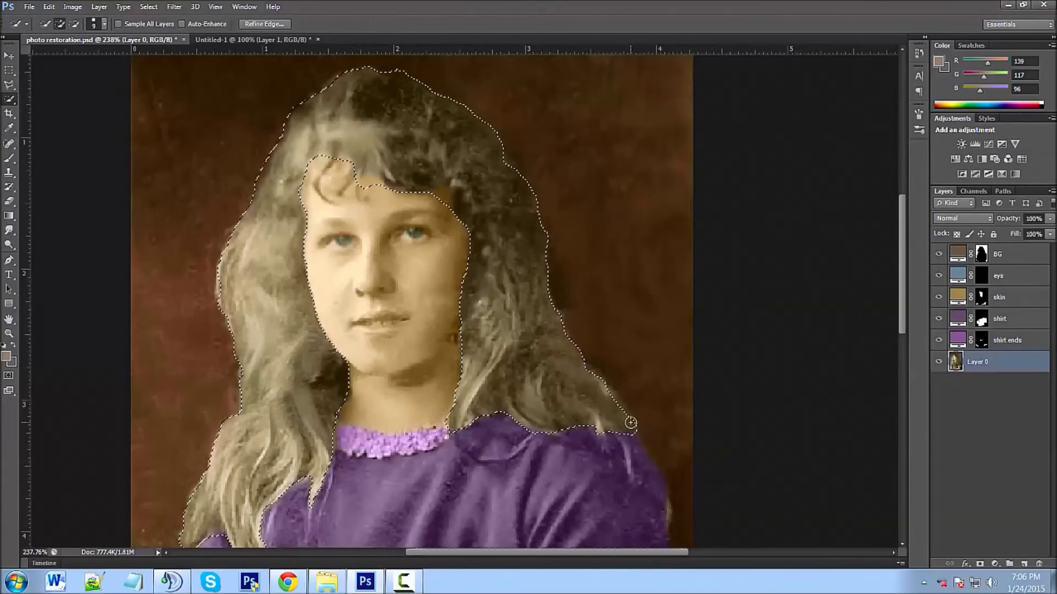
scroll(557, 439, "down", 2)
scroll(557, 439, "down", 1)
scroll(547, 440, "up", 3)
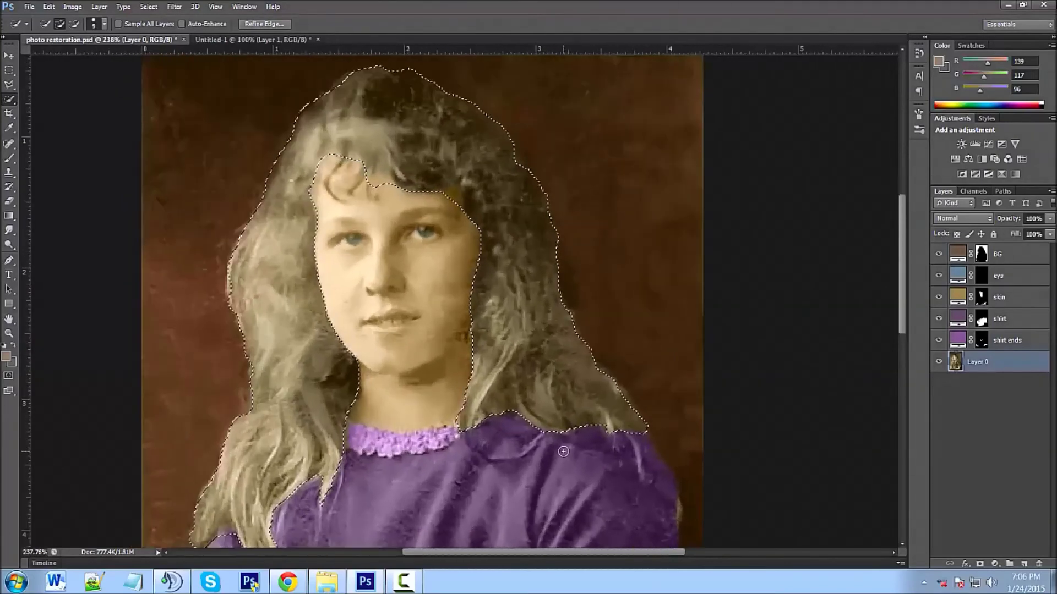
scroll(525, 428, "down", 1)
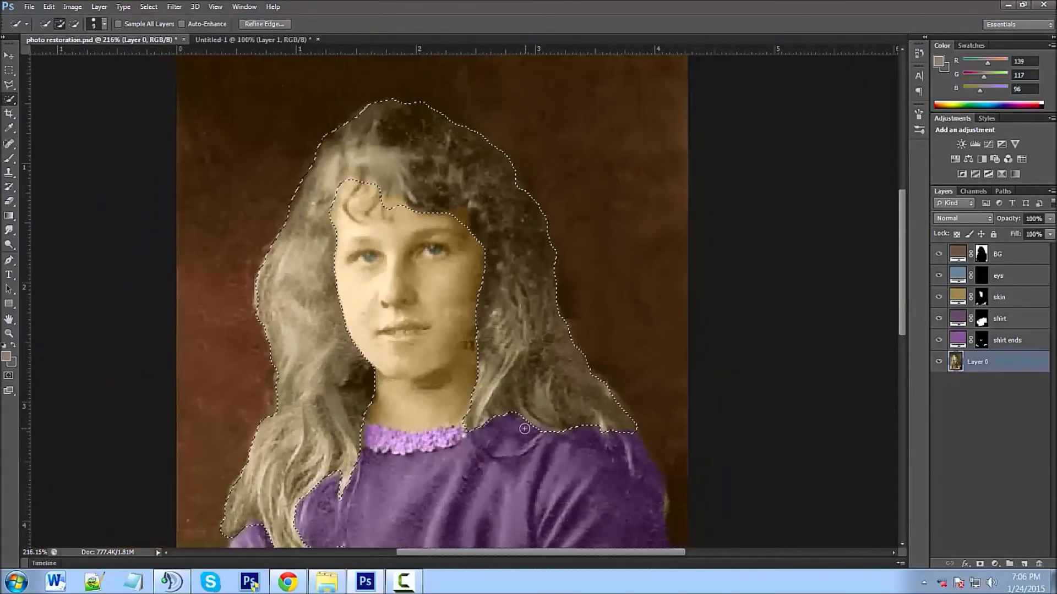
key("alt")
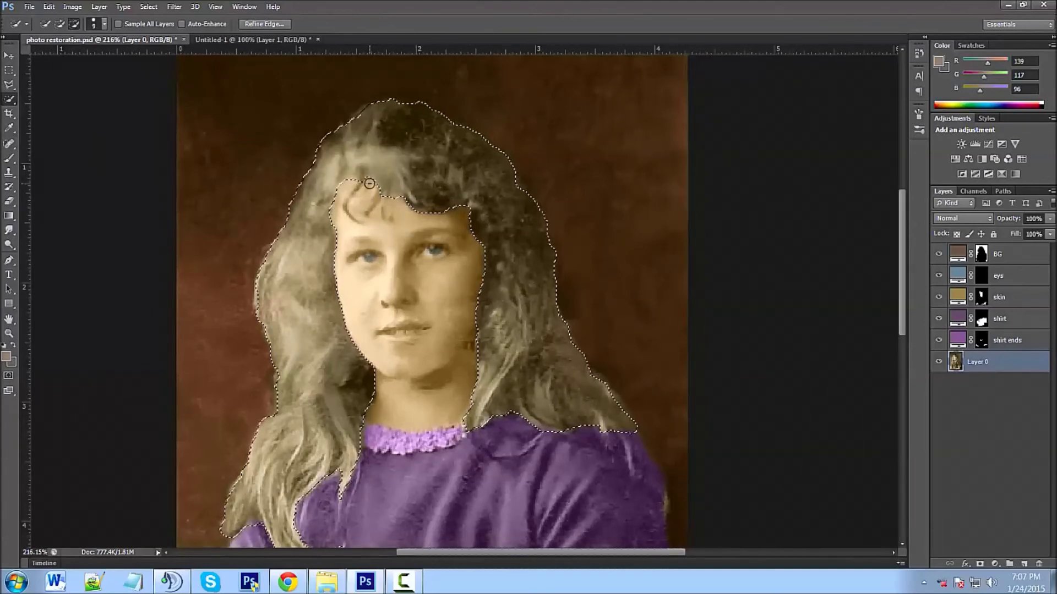
key("alt")
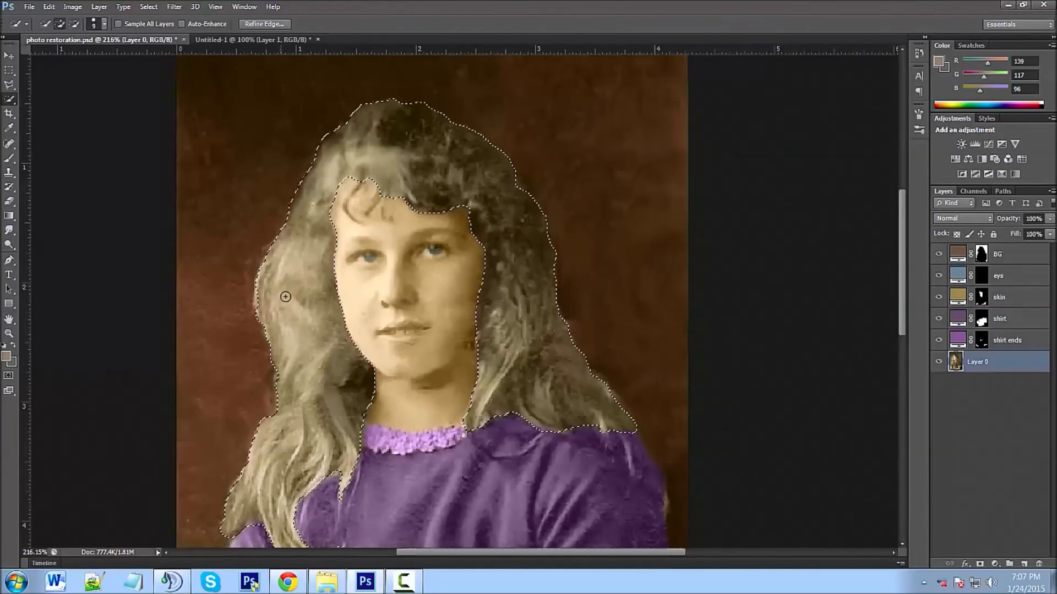
scroll(297, 350, "down", 3)
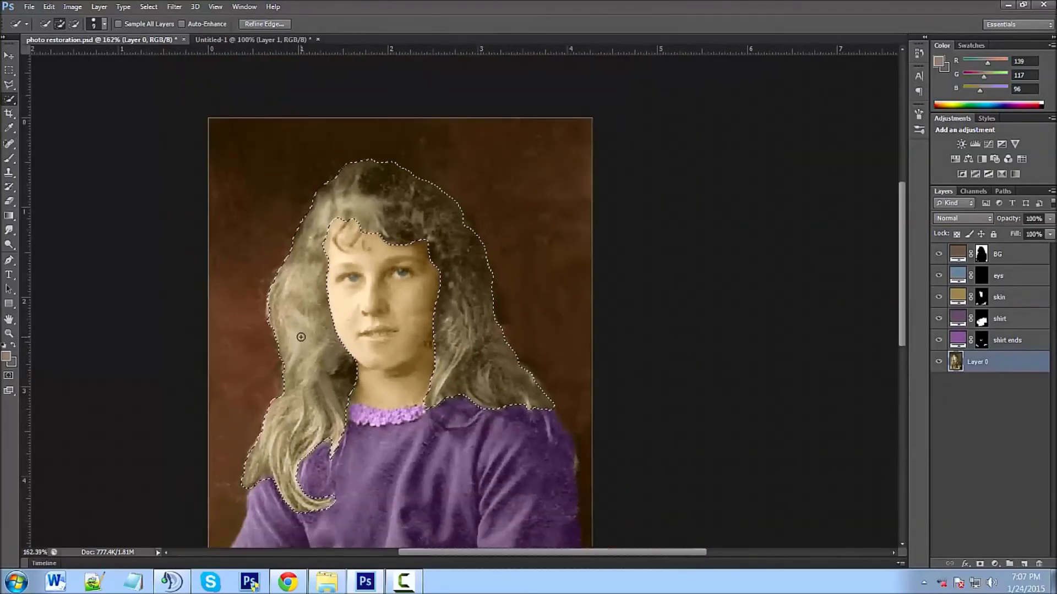
scroll(393, 365, "up", 1)
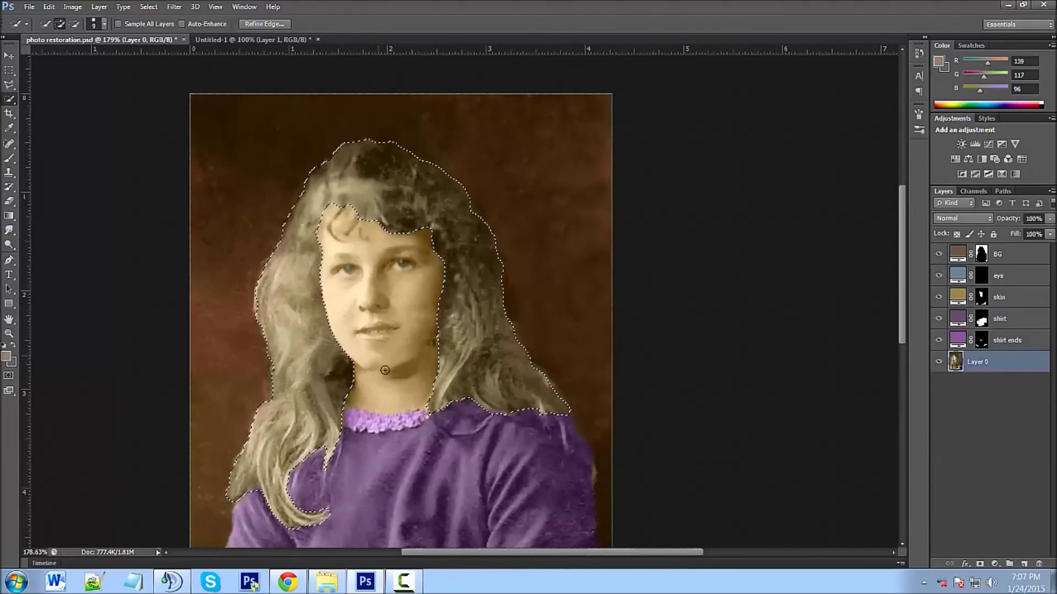
scroll(440, 330, "down", 4)
scroll(477, 394, "up", 1)
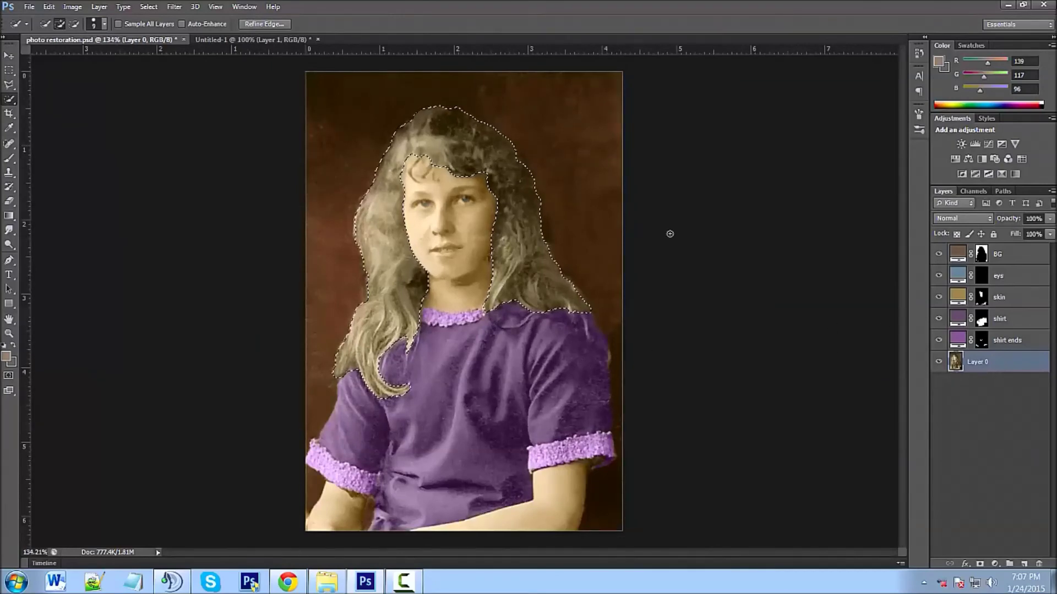
Step: Refine the hair selection's edge with a 0.7 px radius and adjusted smoothing, output to a selection
left_click(264, 24)
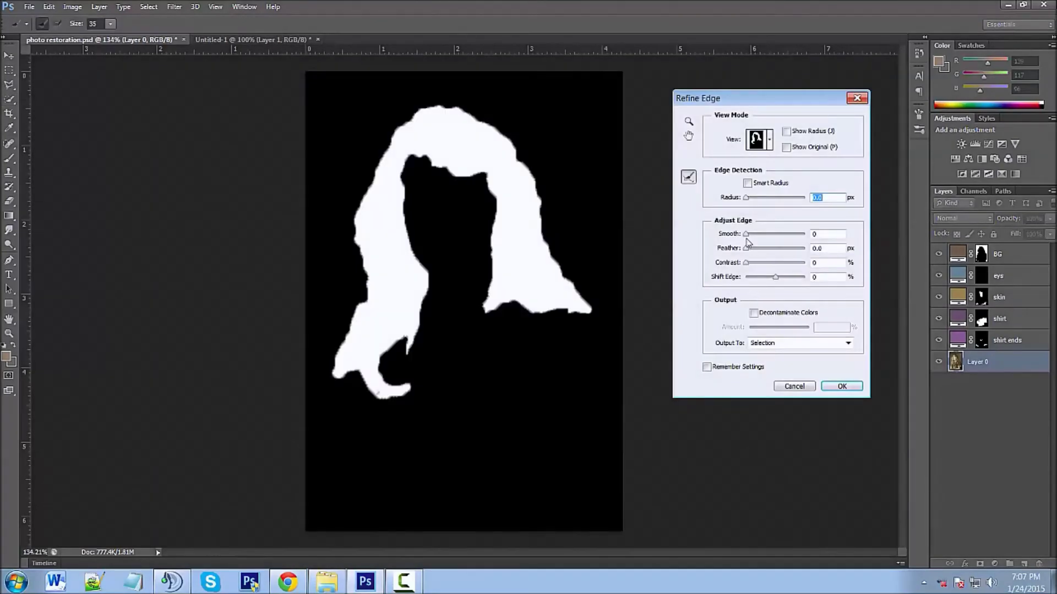
left_click_drag(746, 197, 748, 198)
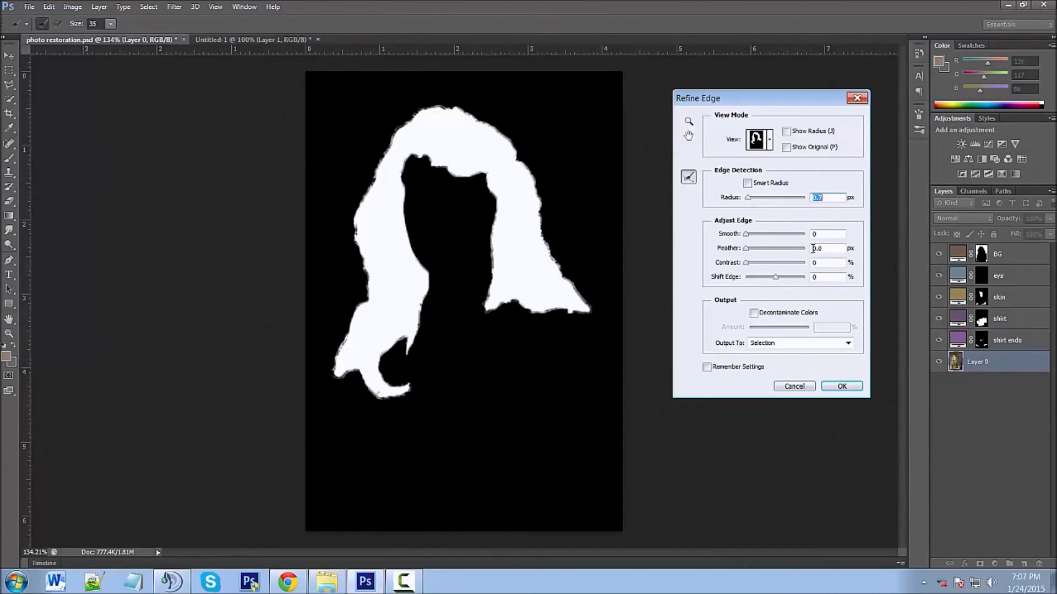
left_click(826, 235)
left_click(842, 385)
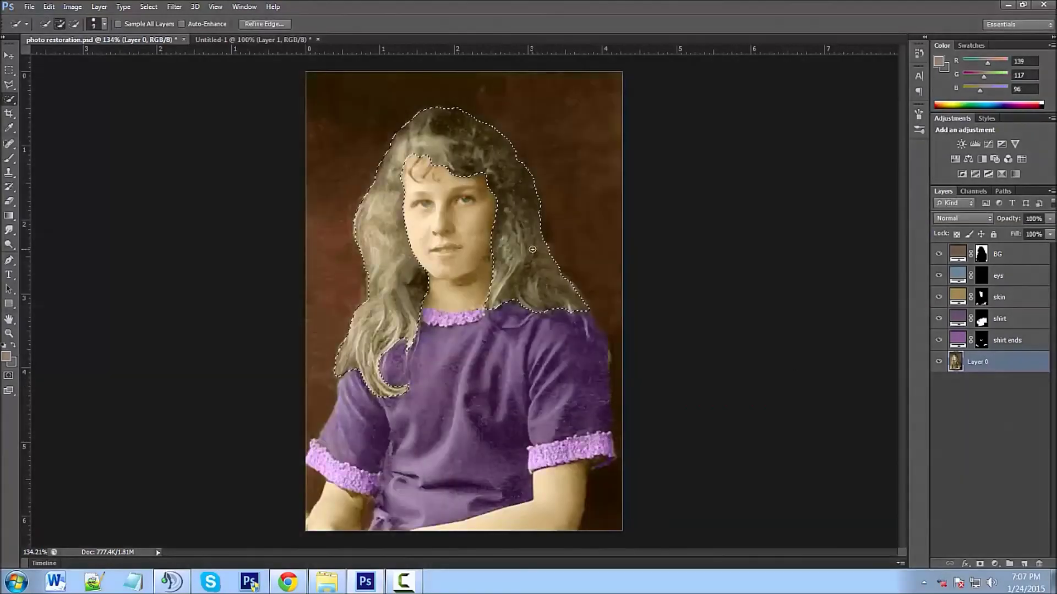
Step: Add an olive 878034 solid color fill layer over the selected hair and set its blend mode to Color
left_click(994, 564)
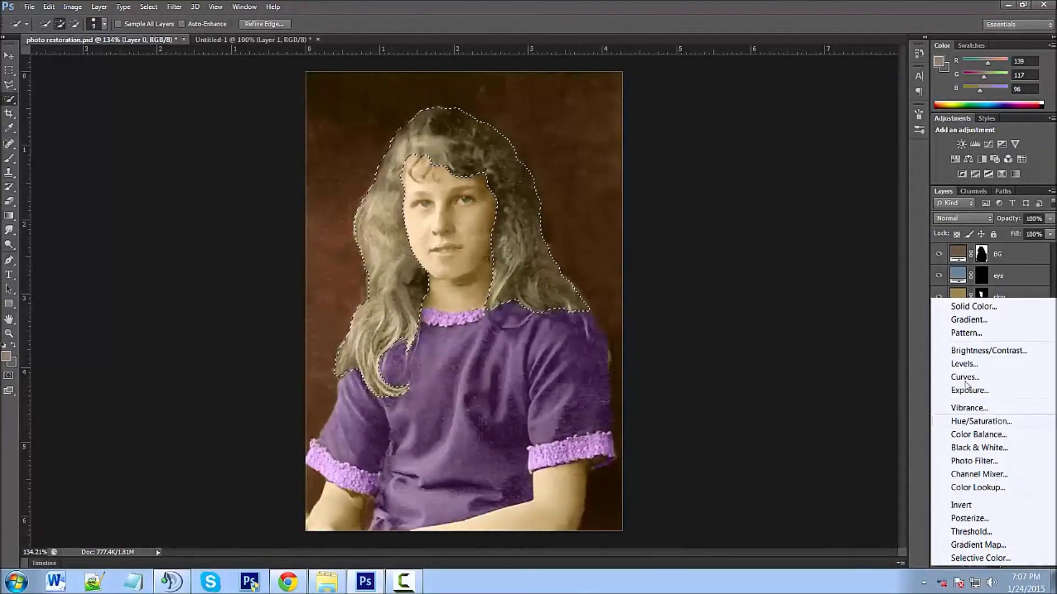
left_click(973, 307)
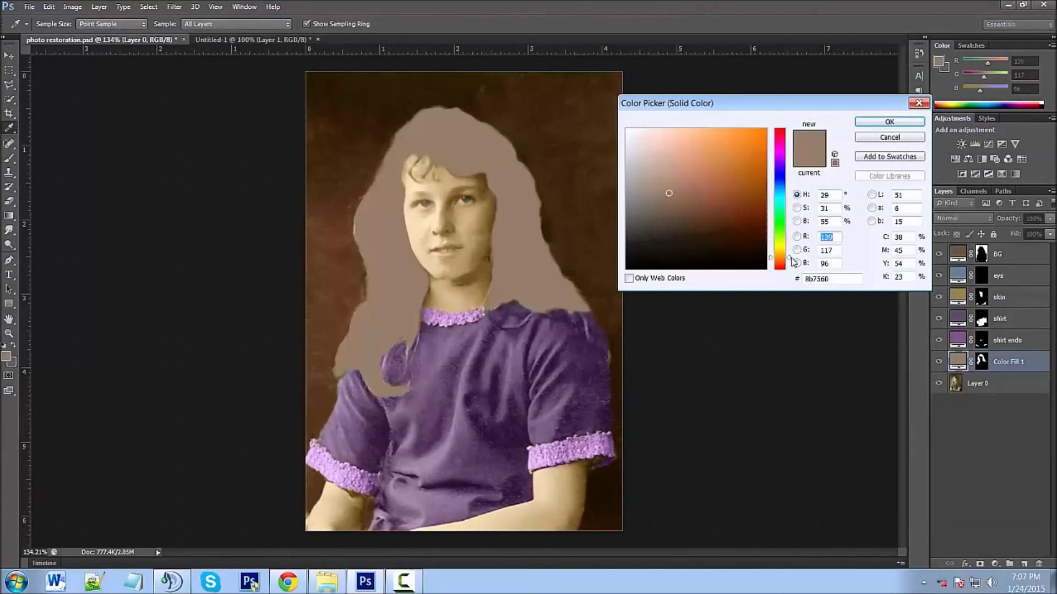
left_click_drag(793, 262, 792, 253)
left_click(733, 205)
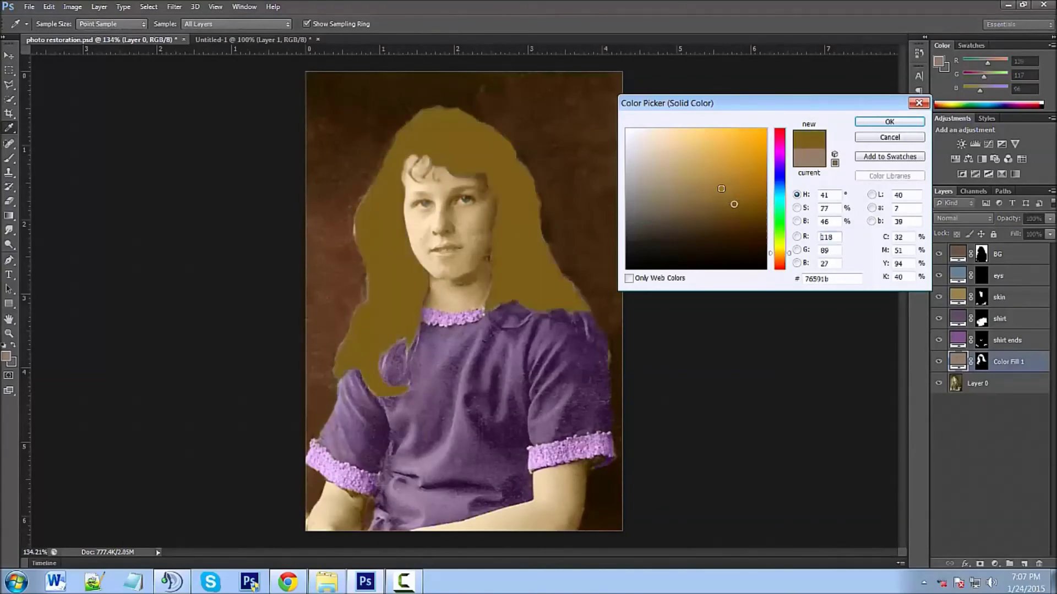
left_click(720, 169)
left_click_drag(793, 254, 792, 248)
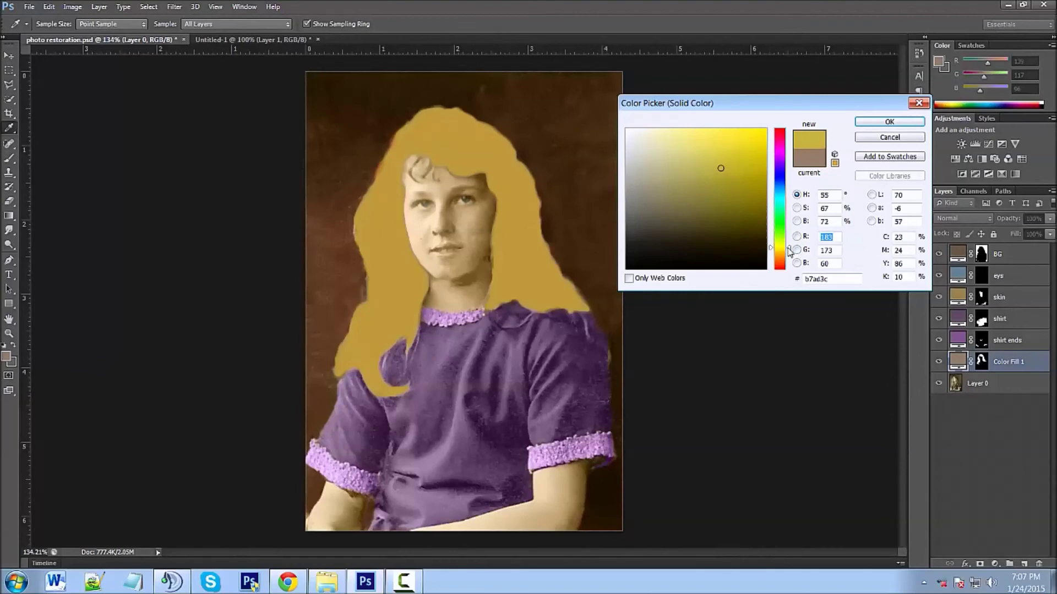
mouse_move(712, 197)
left_mouse_down()
mouse_move(712, 222)
mouse_move(712, 195)
left_mouse_up()
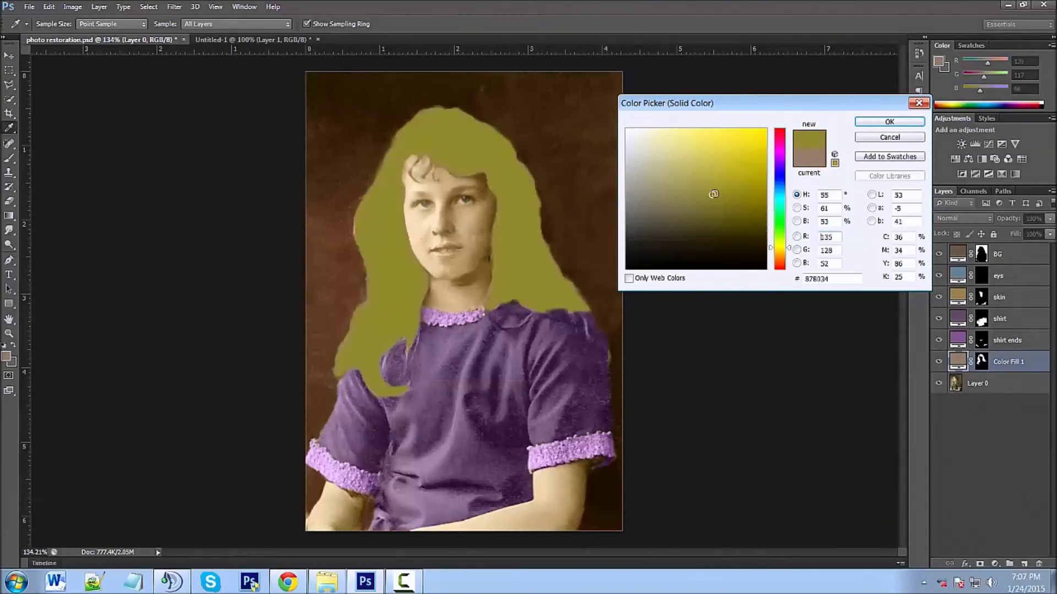
left_click(887, 122)
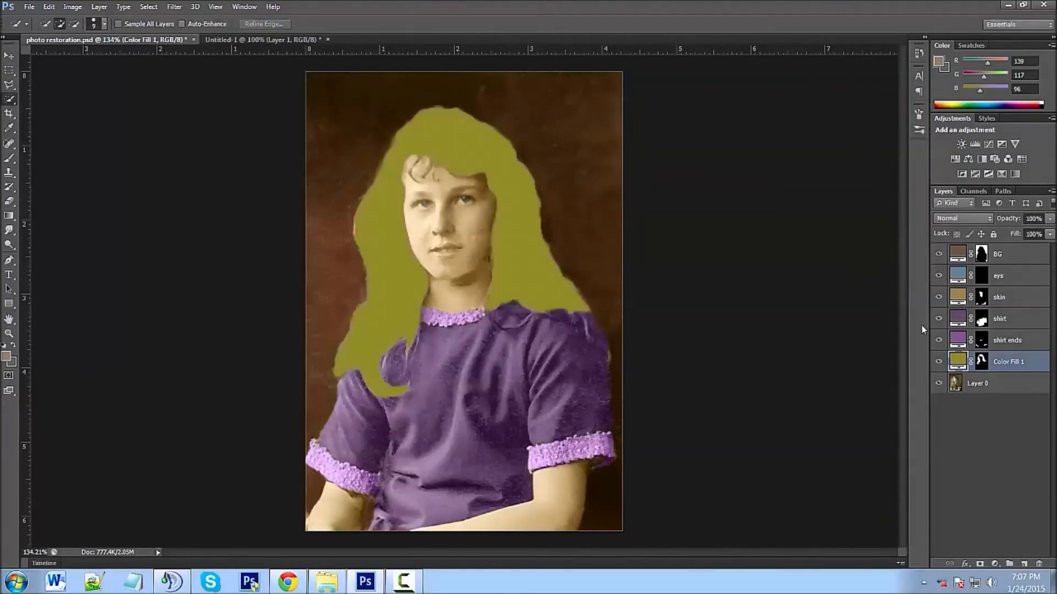
left_click(957, 218)
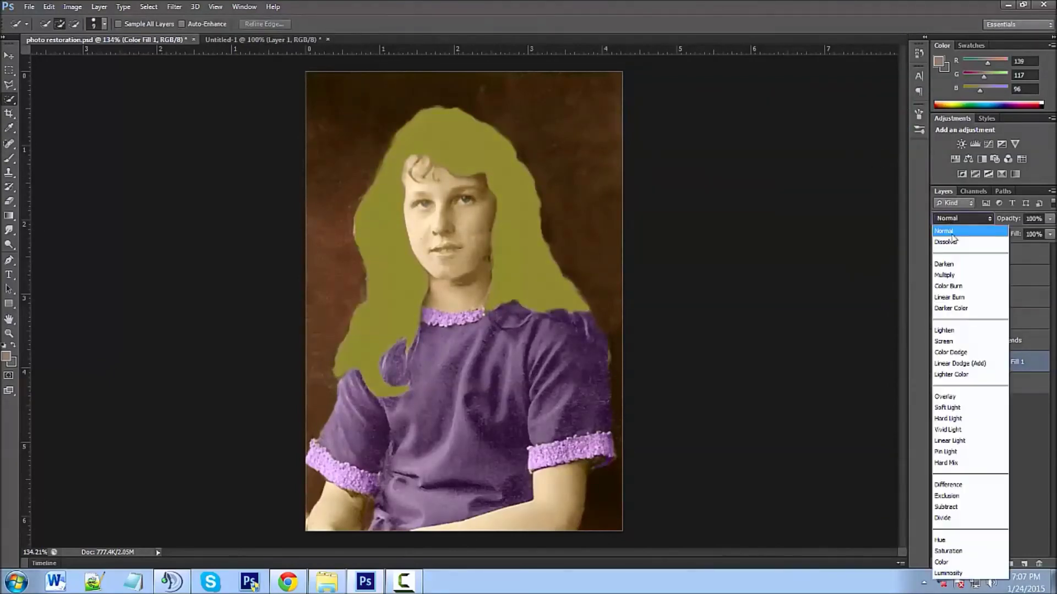
left_click(942, 562)
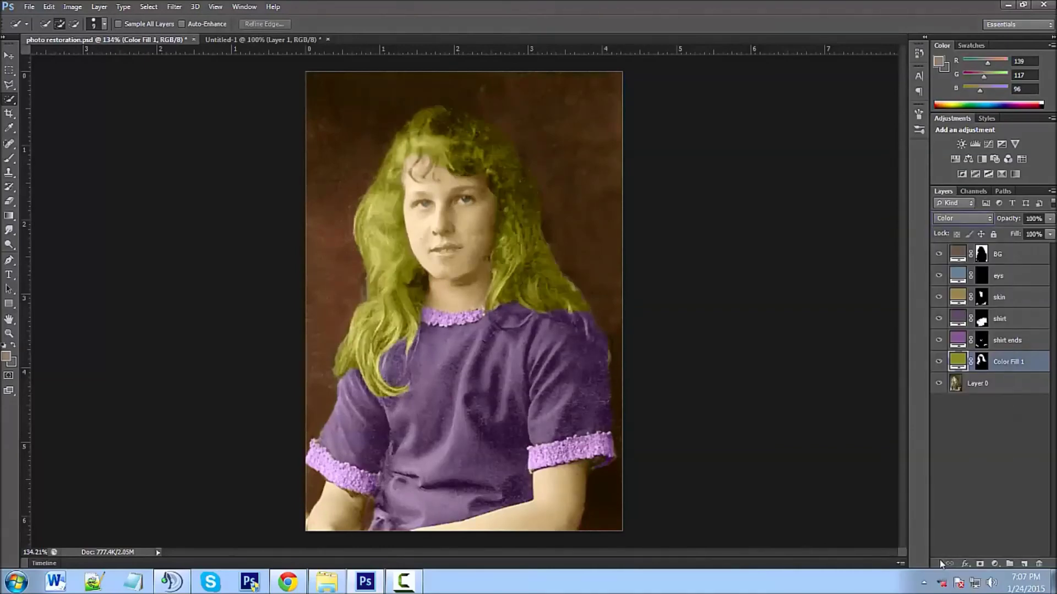
Step: Reopen the hair fill's color and tone it down to desaturated, darker olive shades such as 67663d
double_click(956, 363)
left_click(697, 214)
left_click(682, 206)
left_click(691, 224)
left_click(673, 218)
left_click(667, 210)
left_click(678, 192)
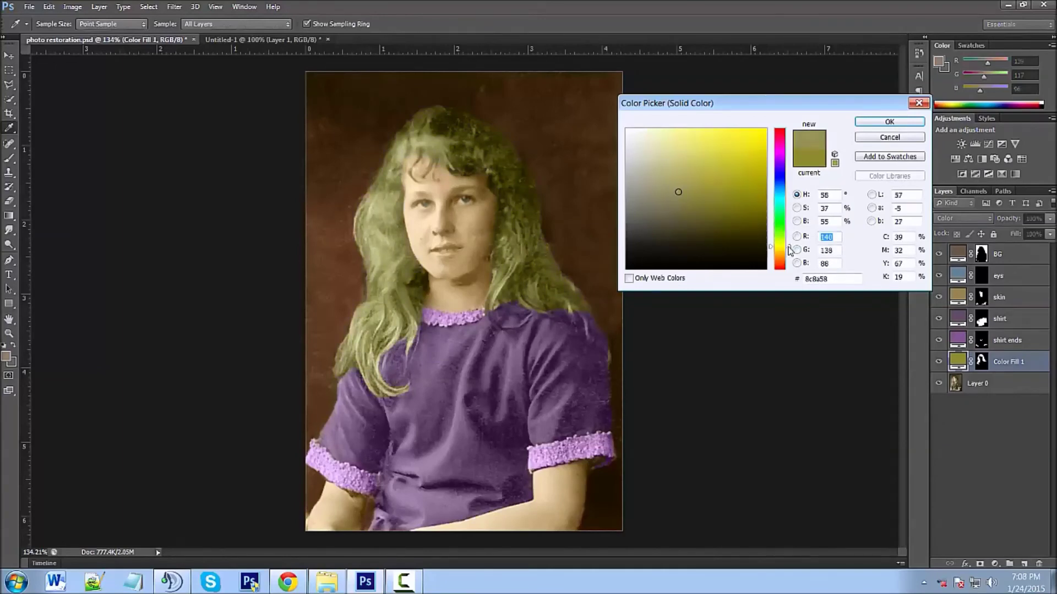
left_click(672, 178)
mouse_move(681, 196)
left_mouse_down()
mouse_move(685, 212)
mouse_move(674, 213)
mouse_move(674, 193)
mouse_move(689, 224)
mouse_move(683, 212)
left_mouse_up()
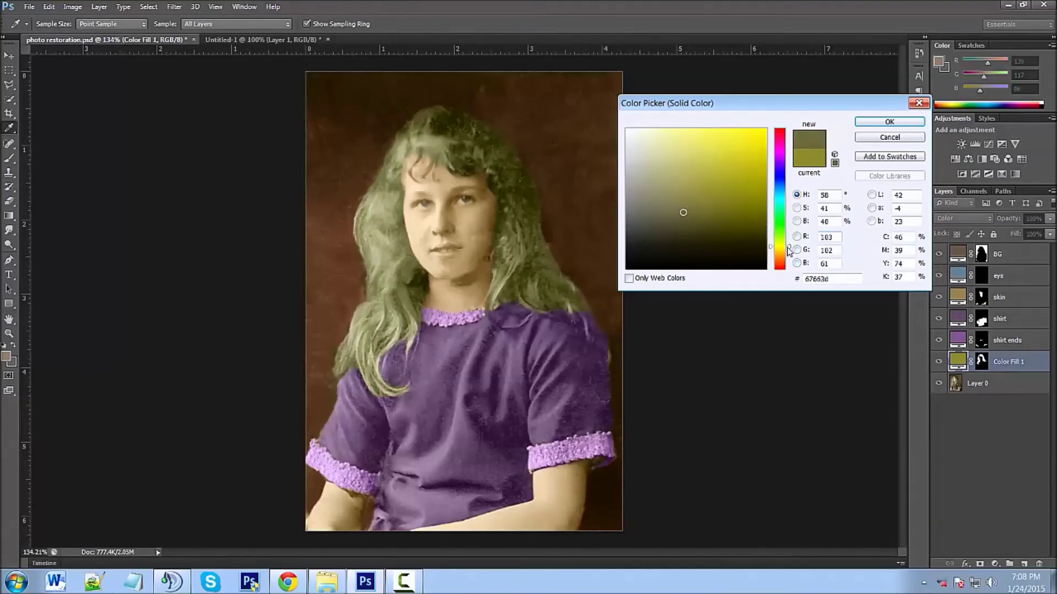
left_click_drag(687, 192, 683, 212)
left_click(684, 217)
left_click(679, 194)
left_click(675, 217)
Step: Shift the hair fill's hue to 52° and settle on the muted olive 746c39
left_click(788, 250)
mouse_move(685, 194)
left_mouse_down()
mouse_move(674, 192)
mouse_move(683, 218)
mouse_move(672, 205)
mouse_move(686, 205)
mouse_move(683, 217)
left_mouse_up()
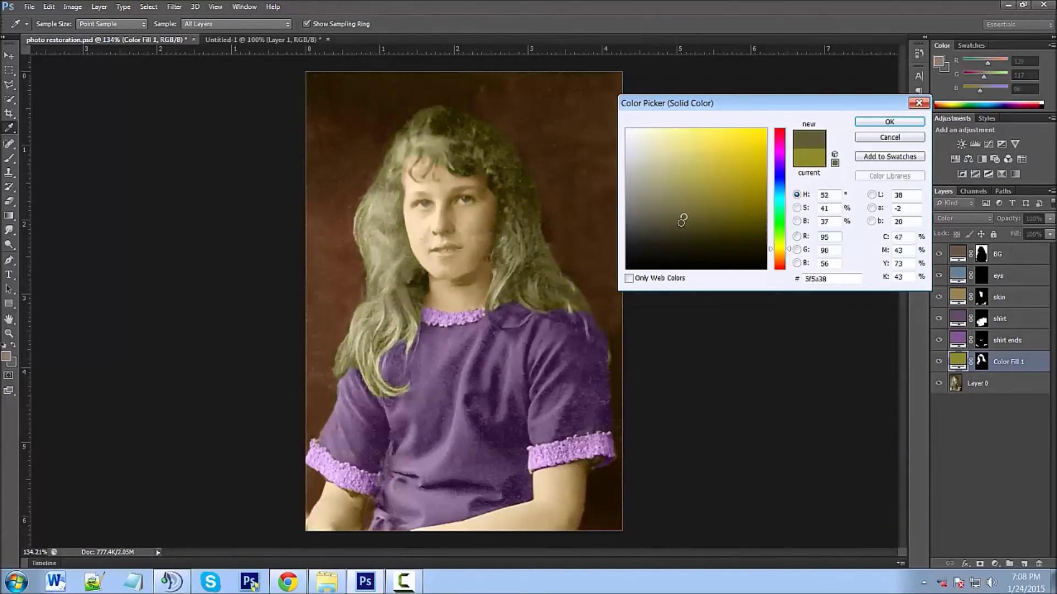
left_click(697, 207)
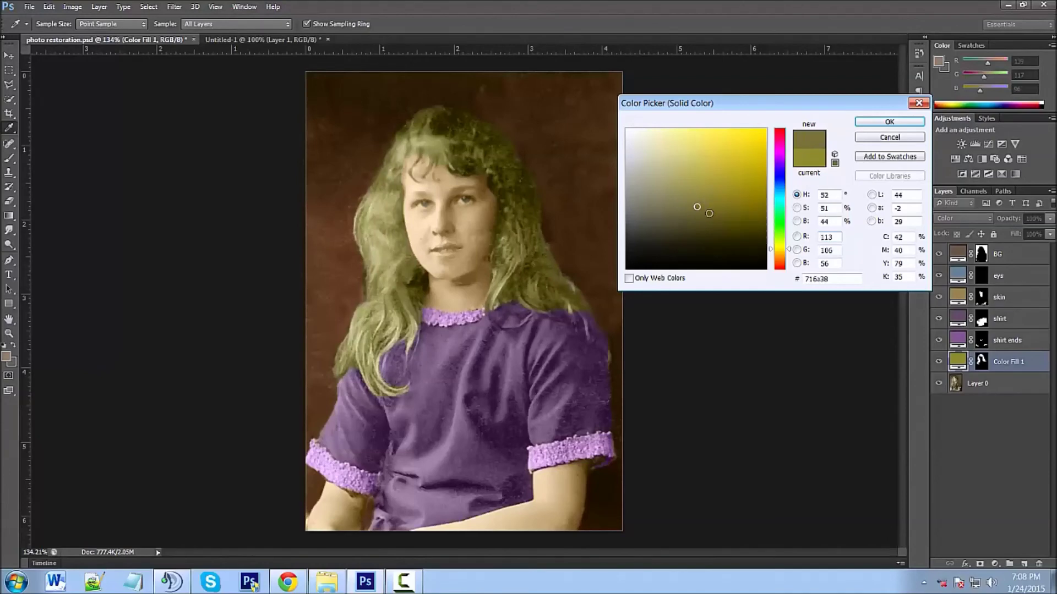
left_click(697, 214)
left_click(692, 215)
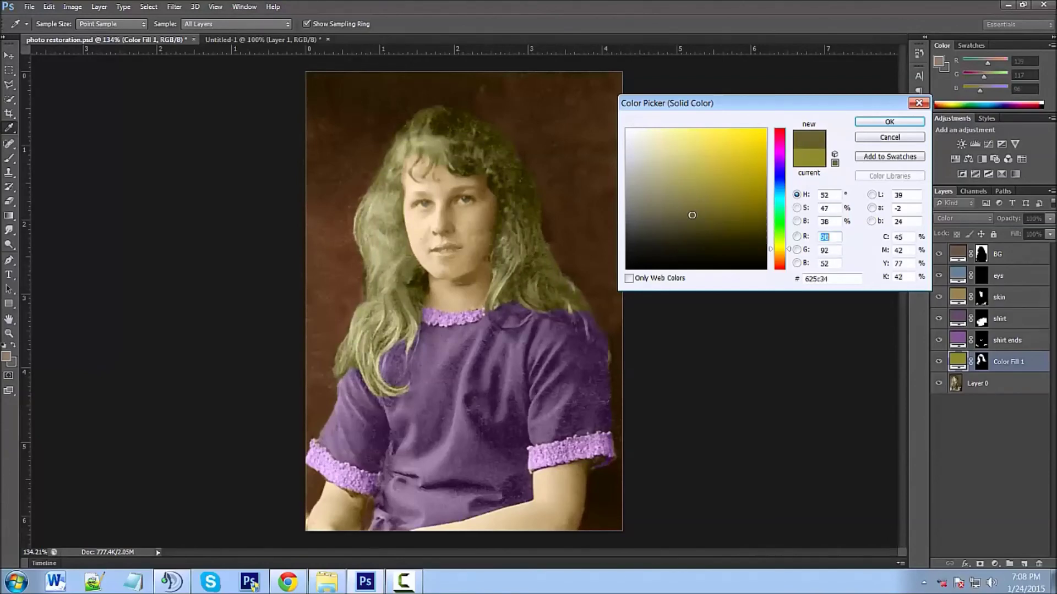
left_click(684, 196)
left_click(684, 182)
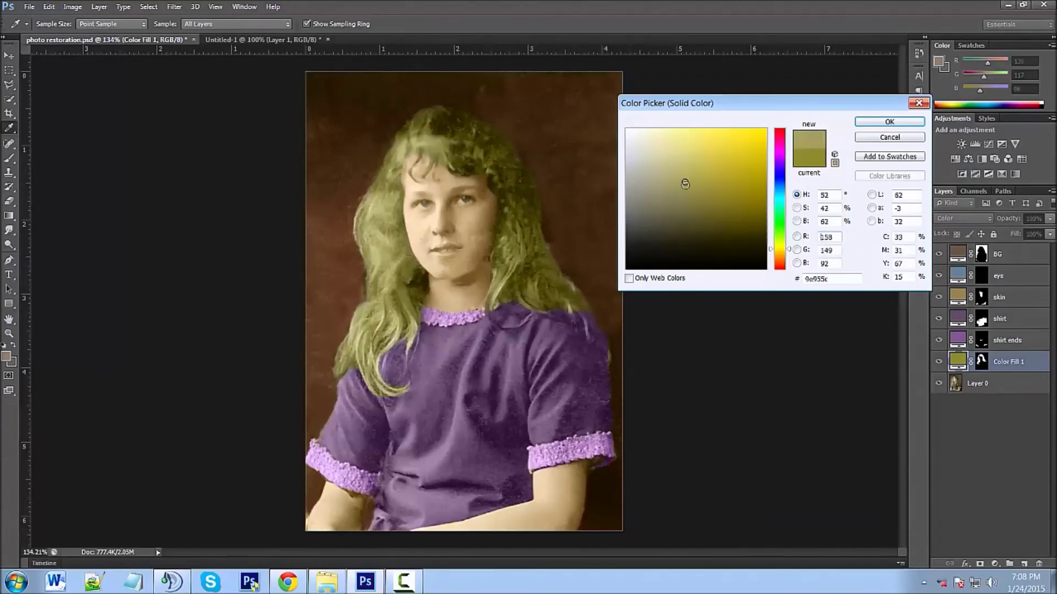
left_click(699, 216)
left_click(693, 214)
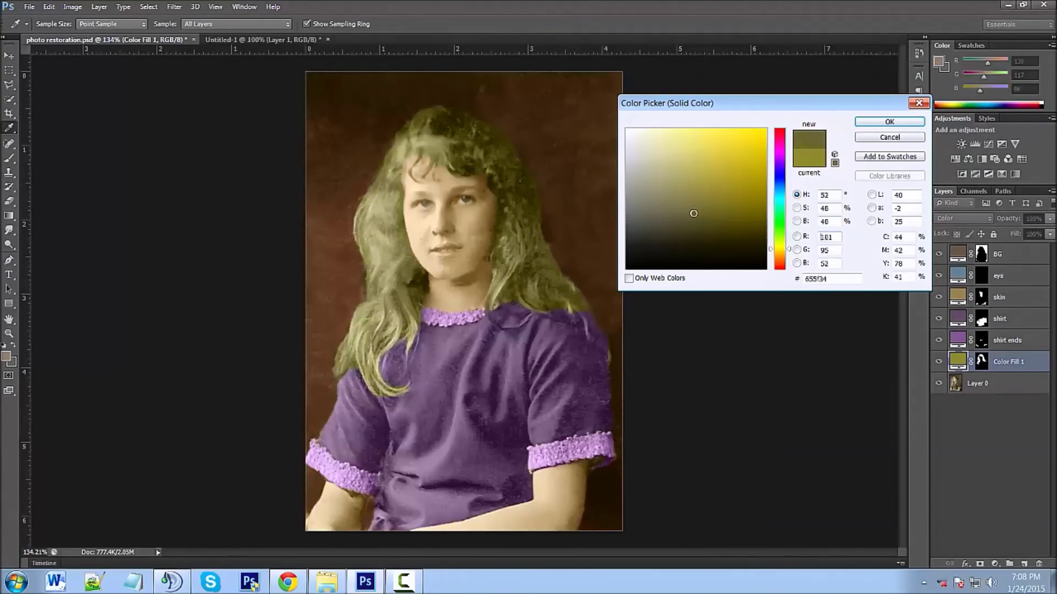
mouse_move(700, 216)
left_mouse_down()
mouse_move(686, 189)
mouse_move(699, 187)
mouse_move(687, 209)
left_mouse_up()
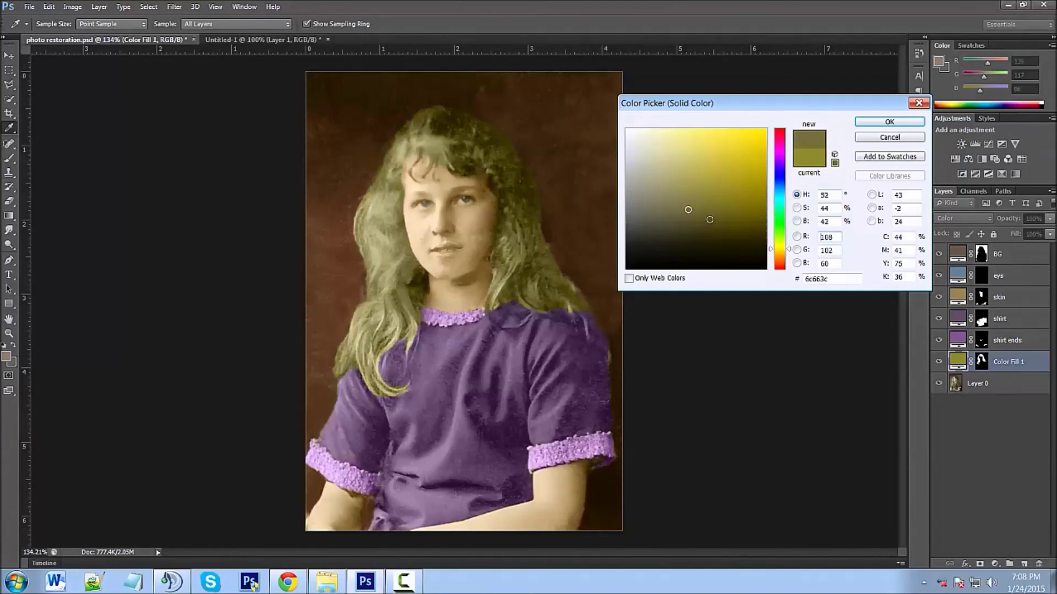
left_click(685, 216)
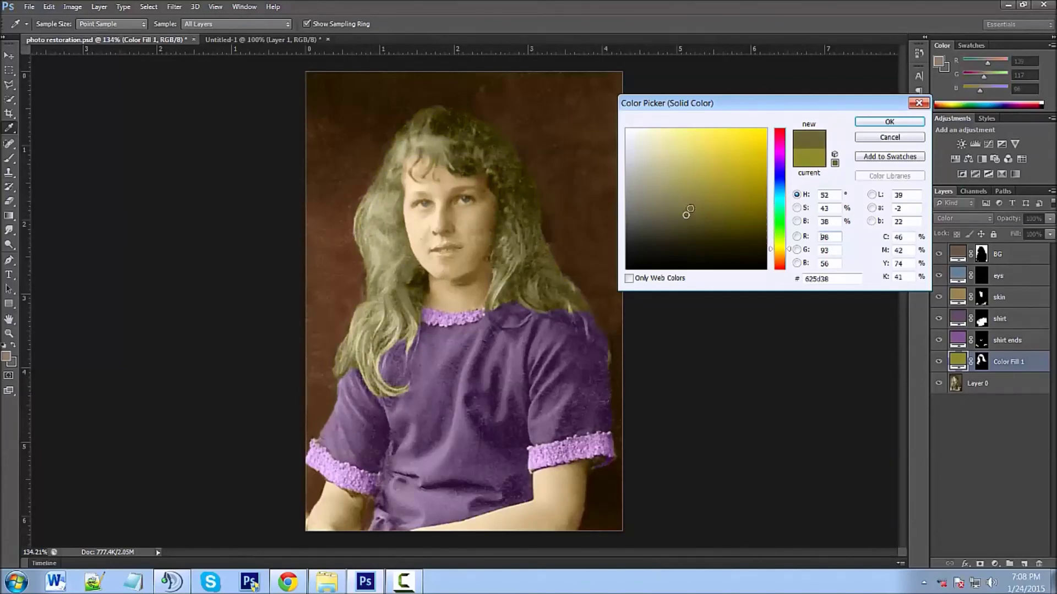
left_click_drag(688, 211, 697, 205)
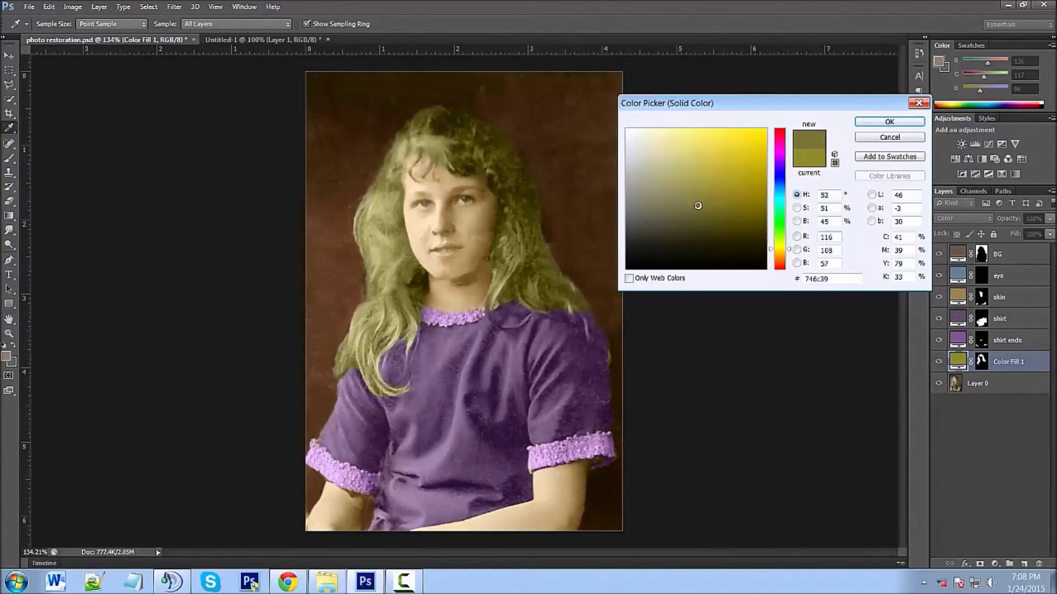
left_click(877, 123)
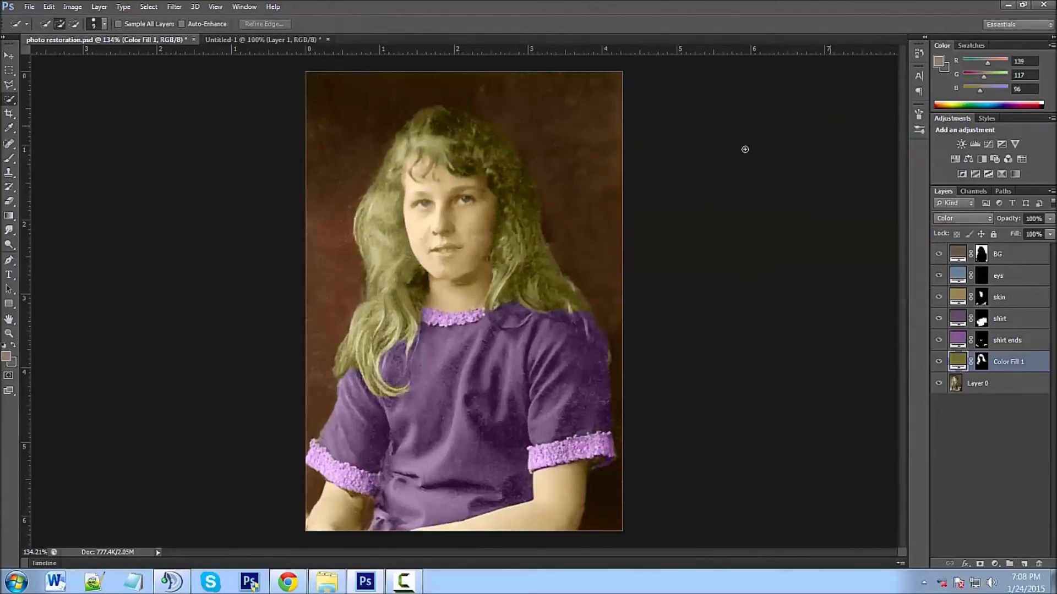
Step: Try to copy the colorized portrait into the Untitled-1 comparison document with the Move tool
scroll(643, 234, "down", 4)
scroll(644, 237, "up", 4)
left_click(6, 60)
left_click(229, 40)
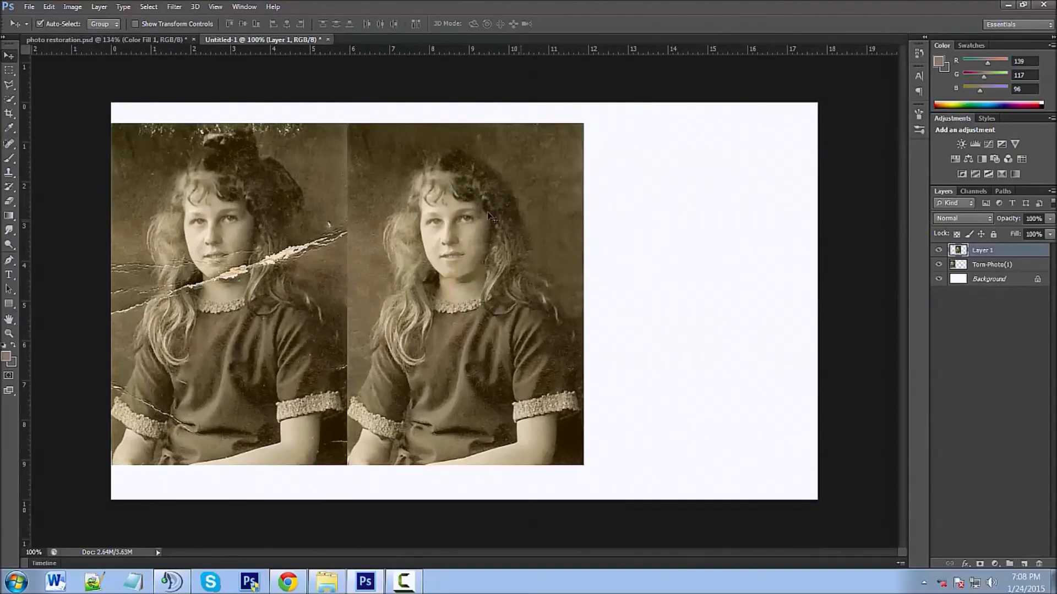
left_click(103, 39)
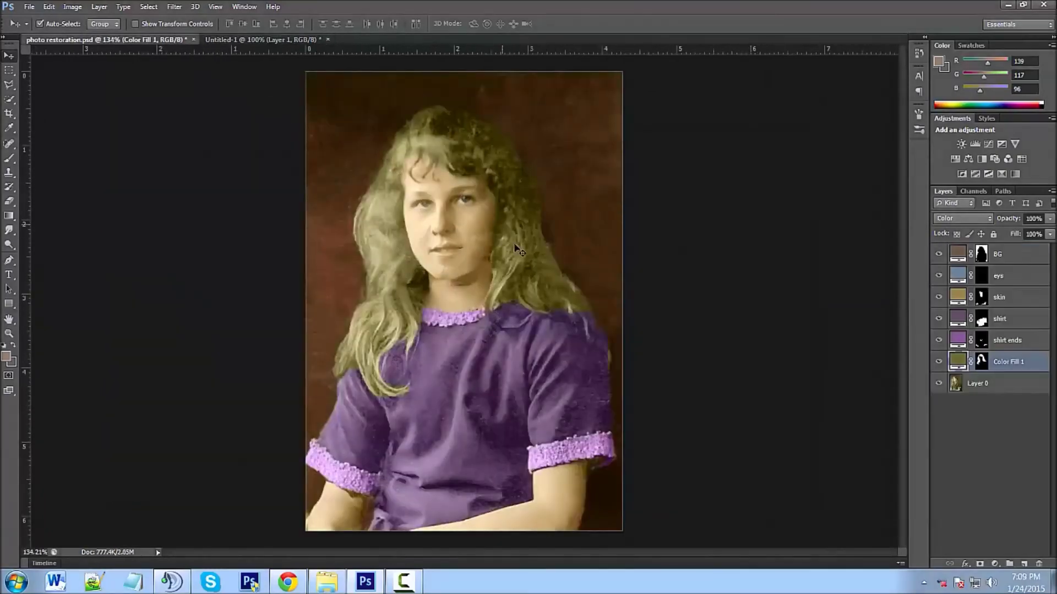
left_click(256, 40)
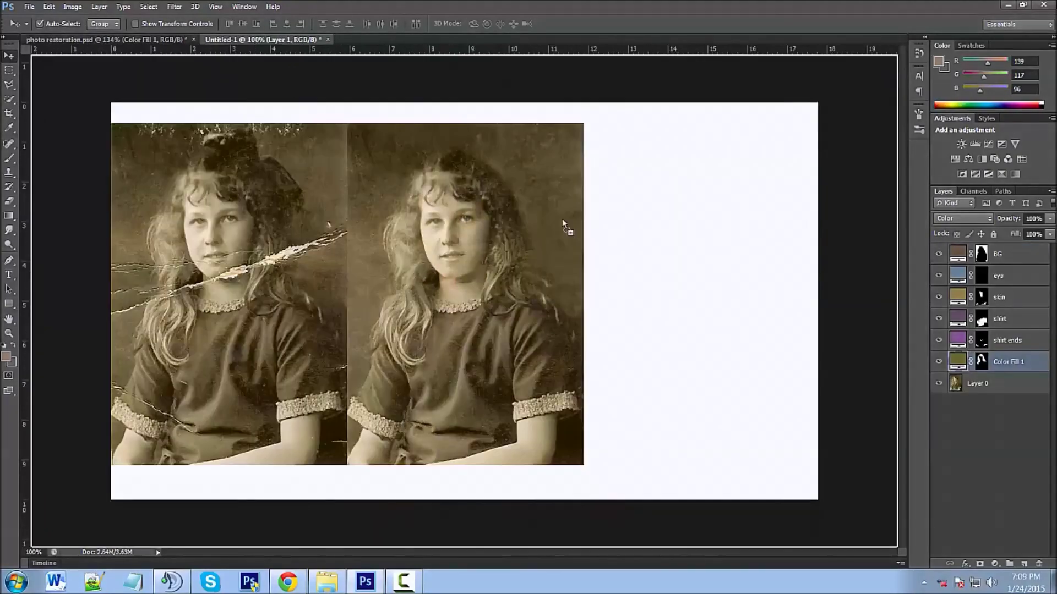
left_click_drag(647, 277, 645, 283)
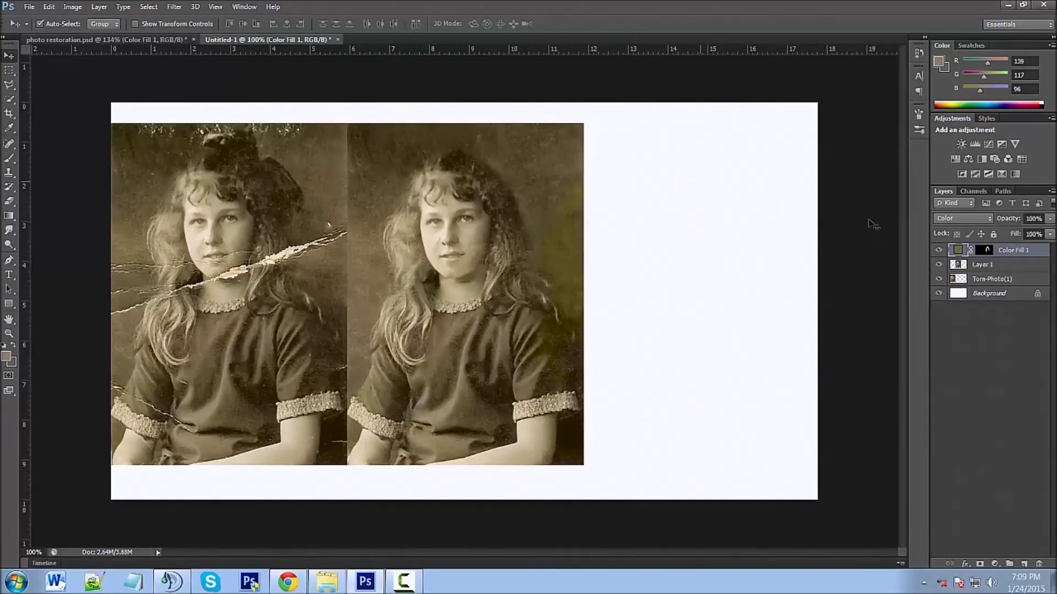
left_click(145, 39)
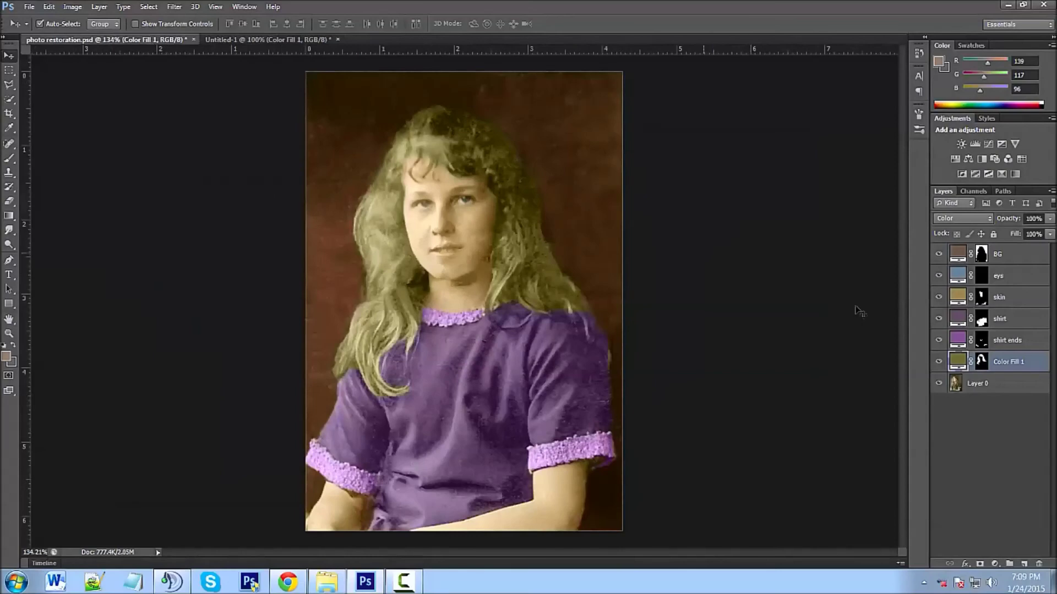
Step: Place a copy of all the portrait's layers beside the restored sepia photo in Untitled-1 and hide the stray hair fill layer
left_click(1044, 384)
left_click(1020, 258, "shift")
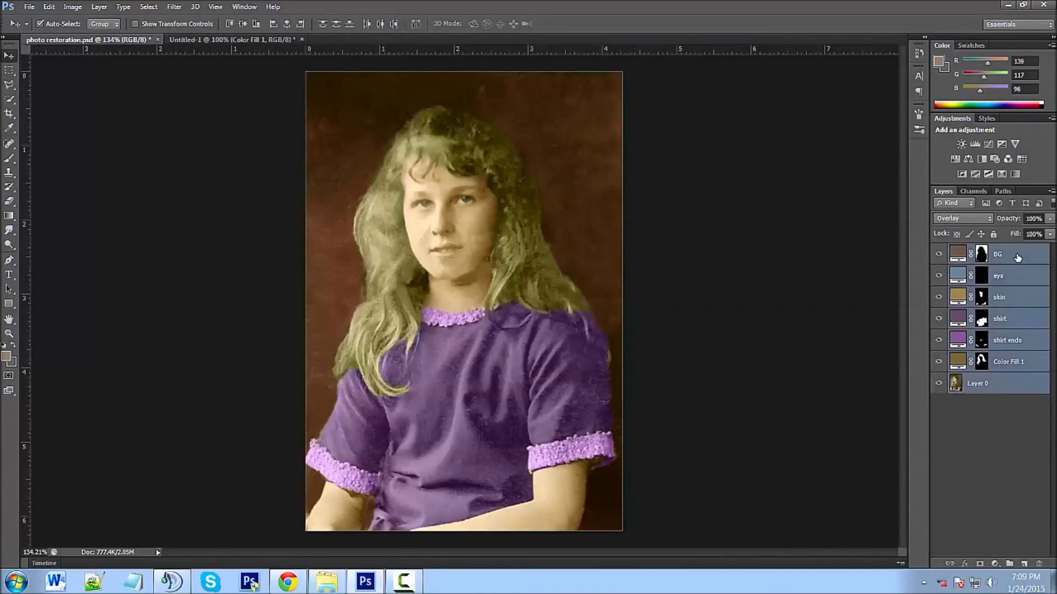
left_click_drag(486, 208, 553, 248)
left_click_drag(602, 269, 744, 246)
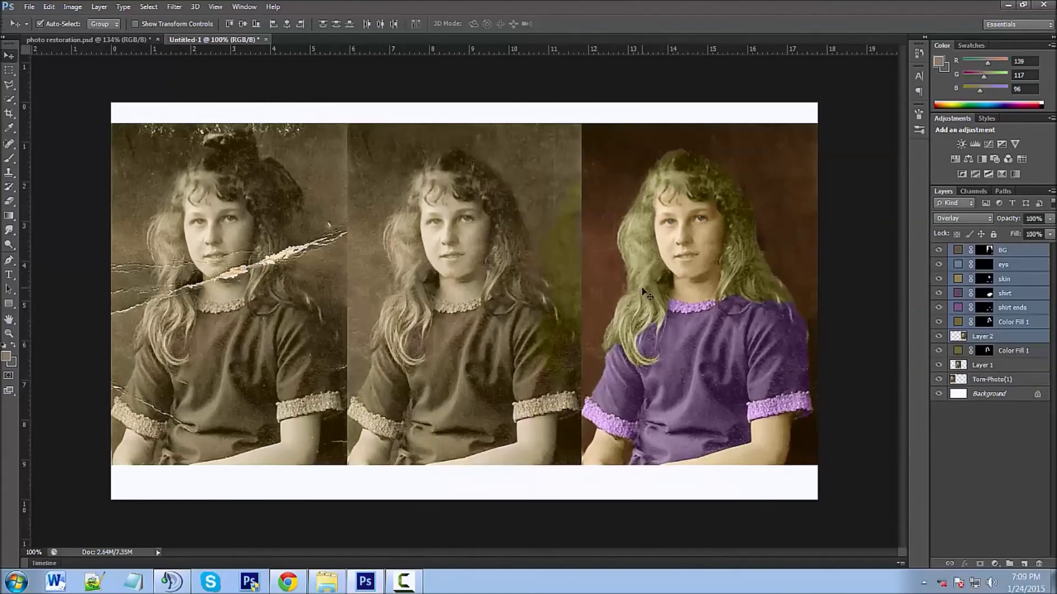
left_click(938, 350)
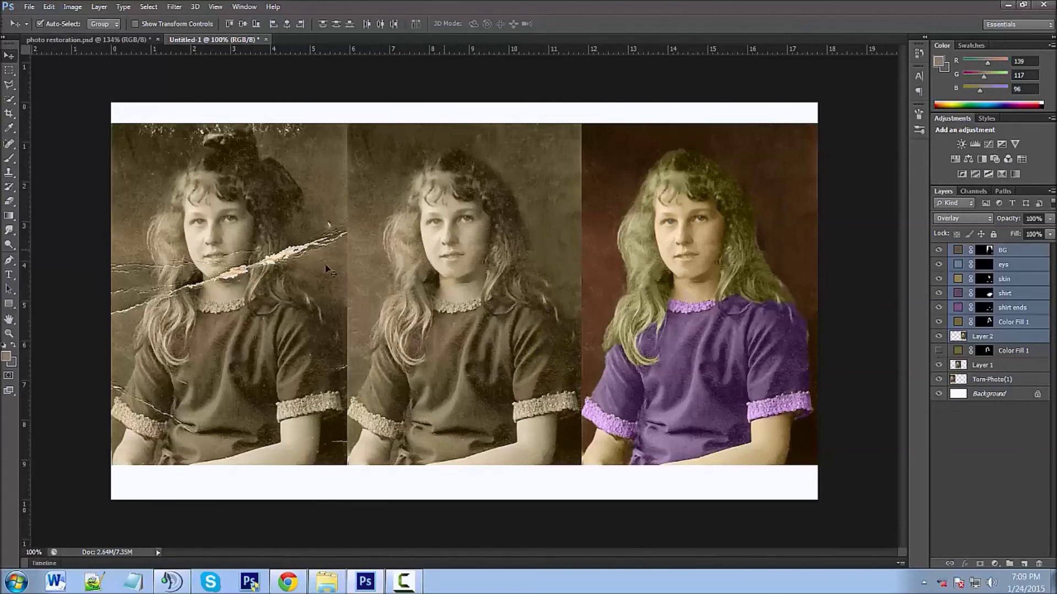